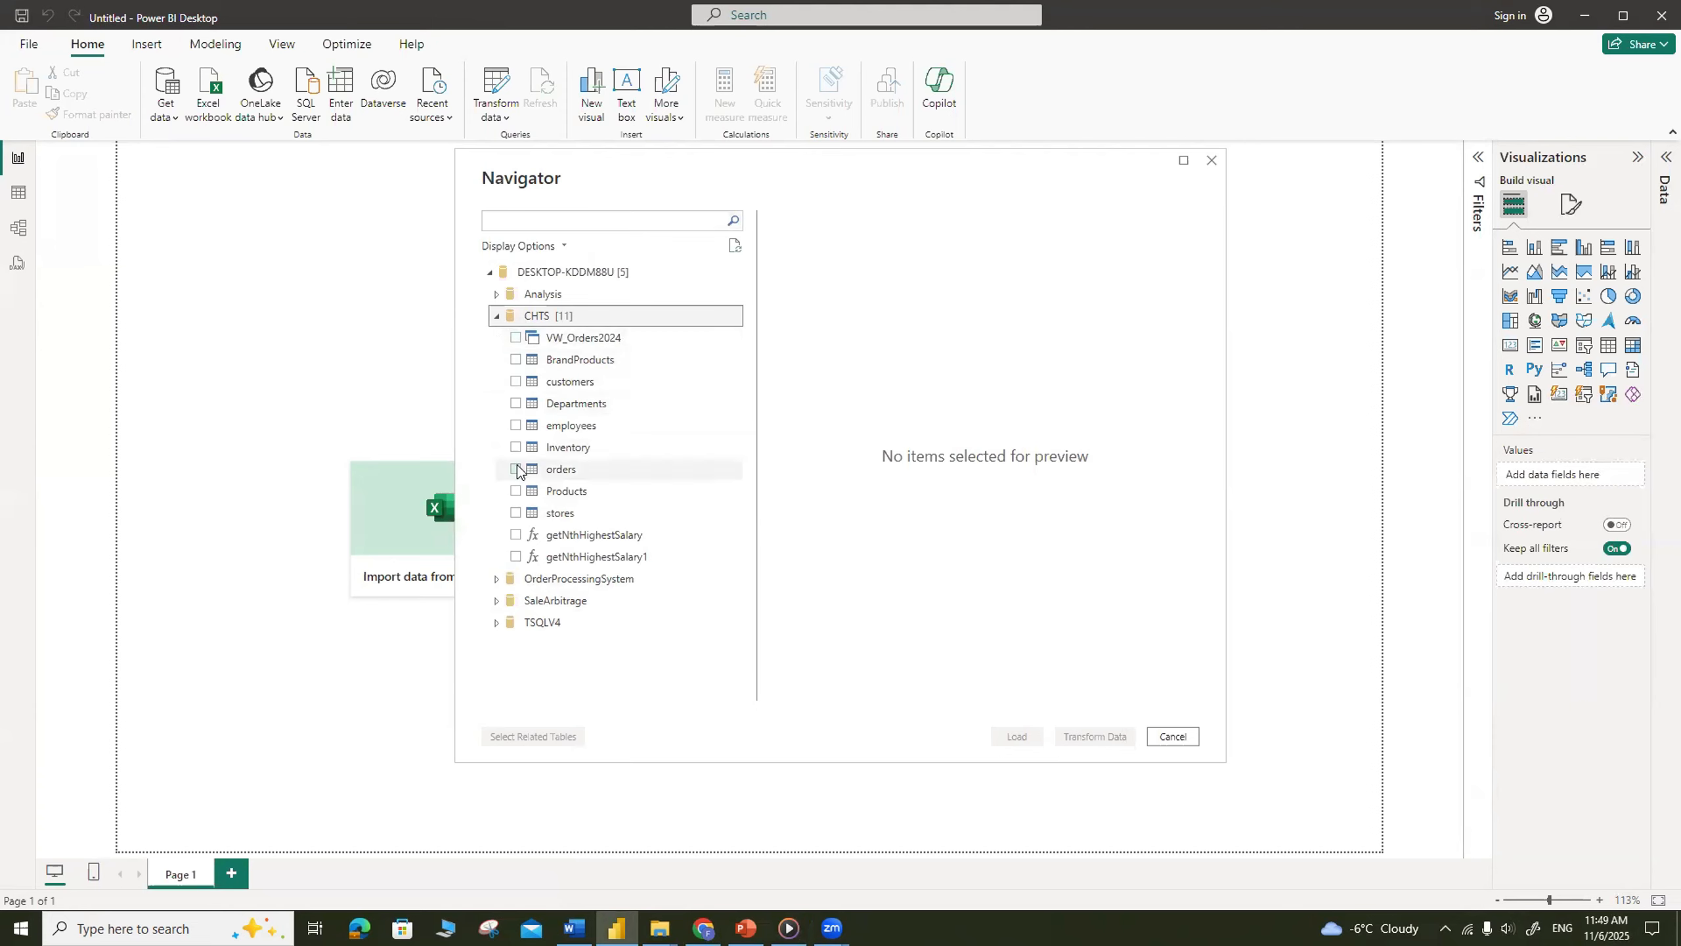
Step: Select the orders table in the CHTS database and open it in Power Query Editor for transformation
left_click(516, 468)
left_click(1110, 737)
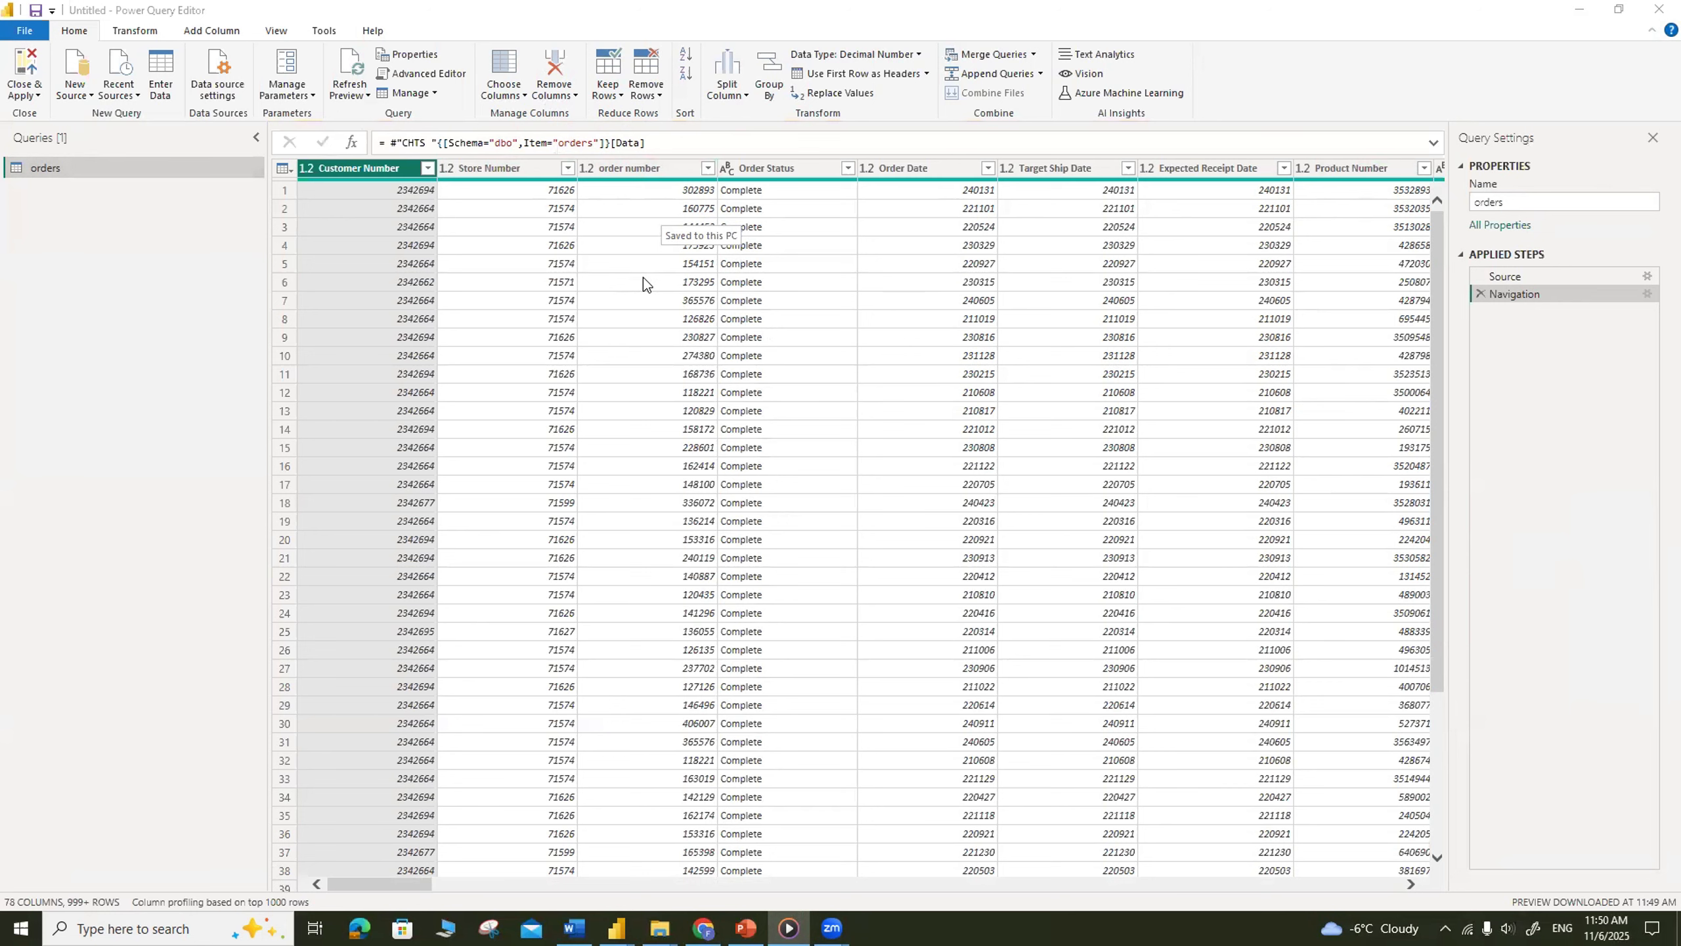
Step: Start Choose Columns for the orders query, deselect all columns and sort the column list by name
left_click(508, 93)
left_click(544, 113)
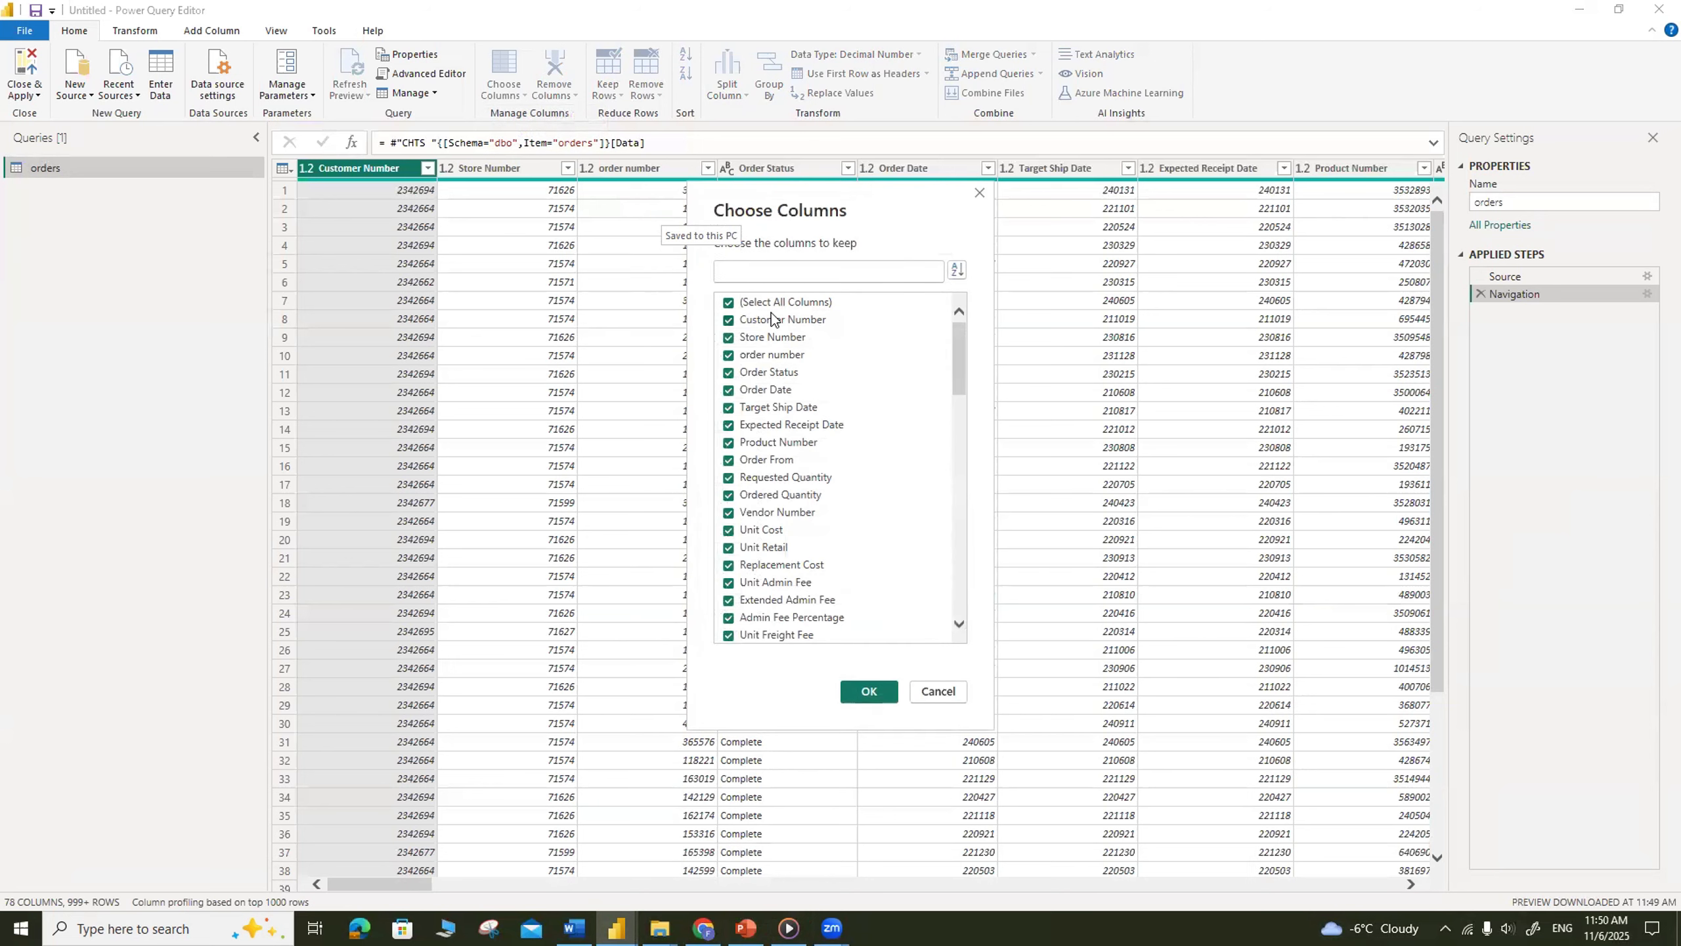
left_click(761, 302)
left_click(957, 269)
left_click(983, 311)
Step: Mark Cancel Quantity, Customer Number, Defective Amount, Defective Rate, order number, OrderDate and Ordered Quantity as columns to keep
left_click(729, 442)
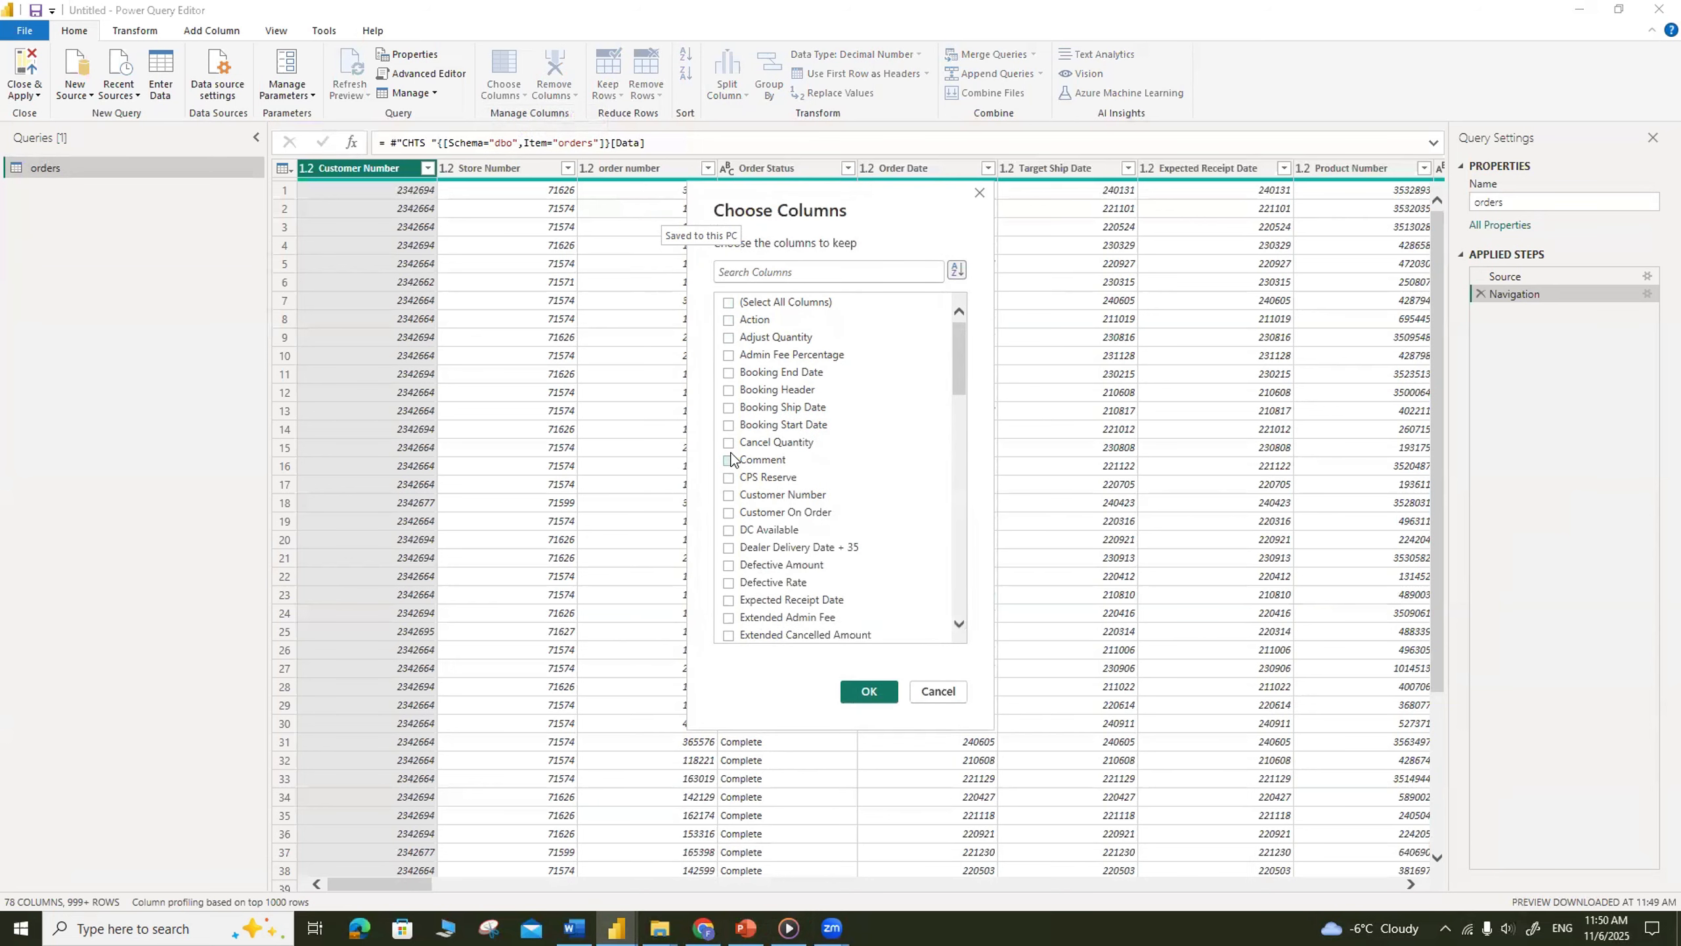
left_click(728, 495)
left_click(729, 565)
scroll(839, 535, "down", 8)
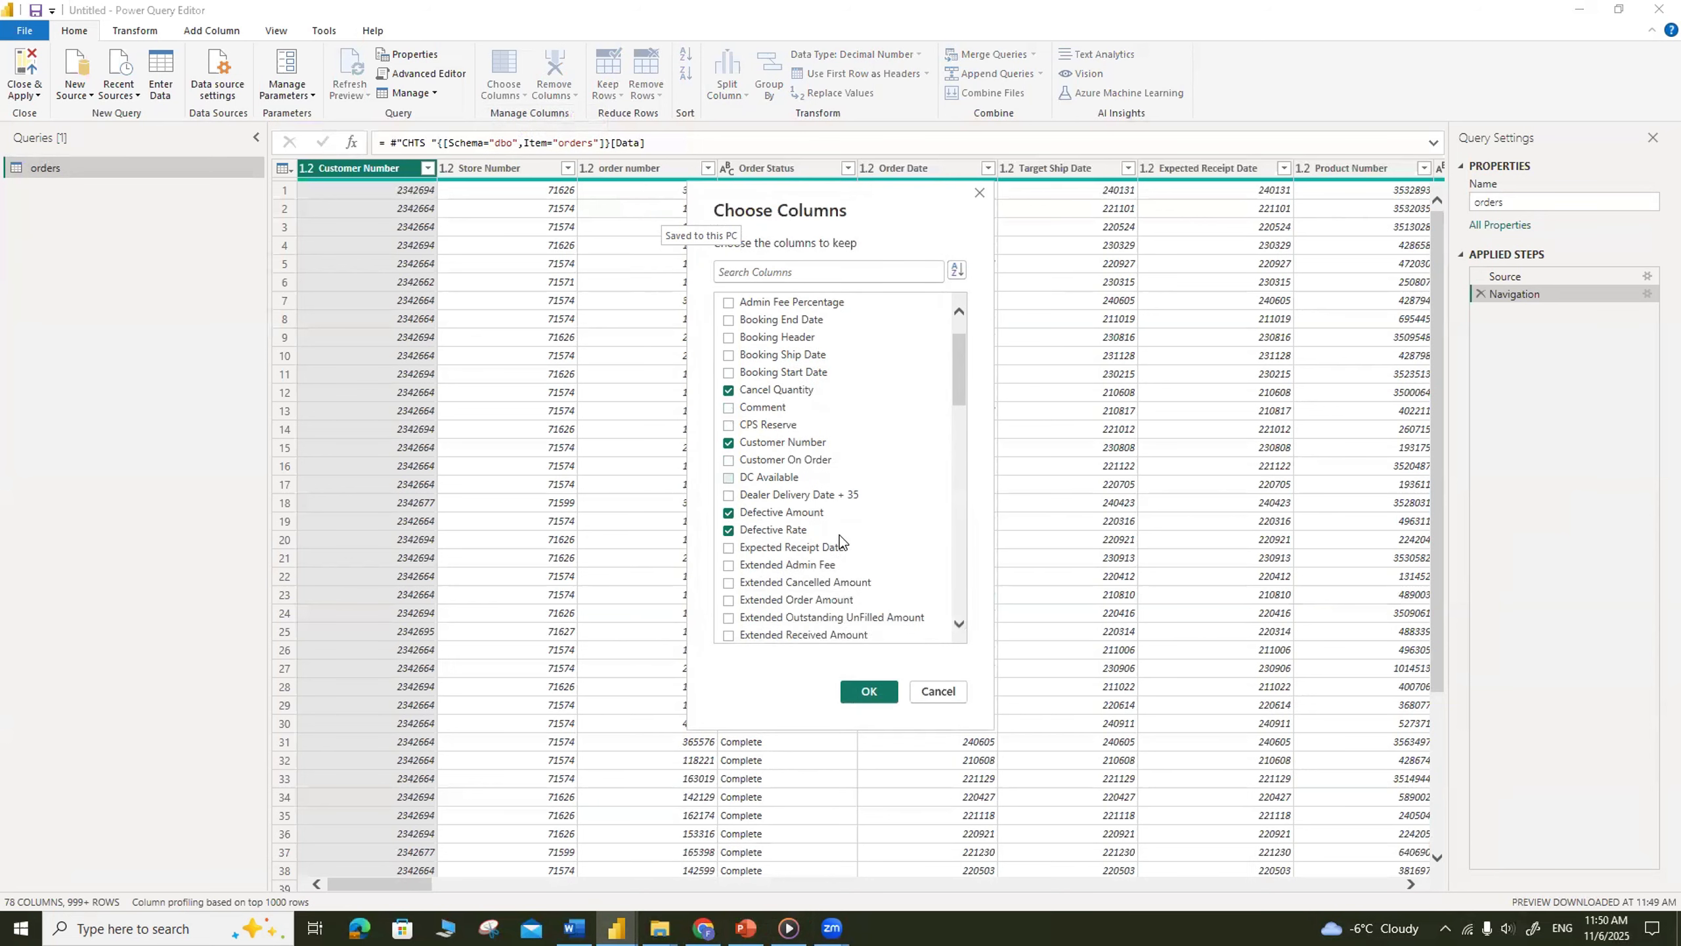
left_click(728, 495)
left_click(728, 564)
left_click(729, 547)
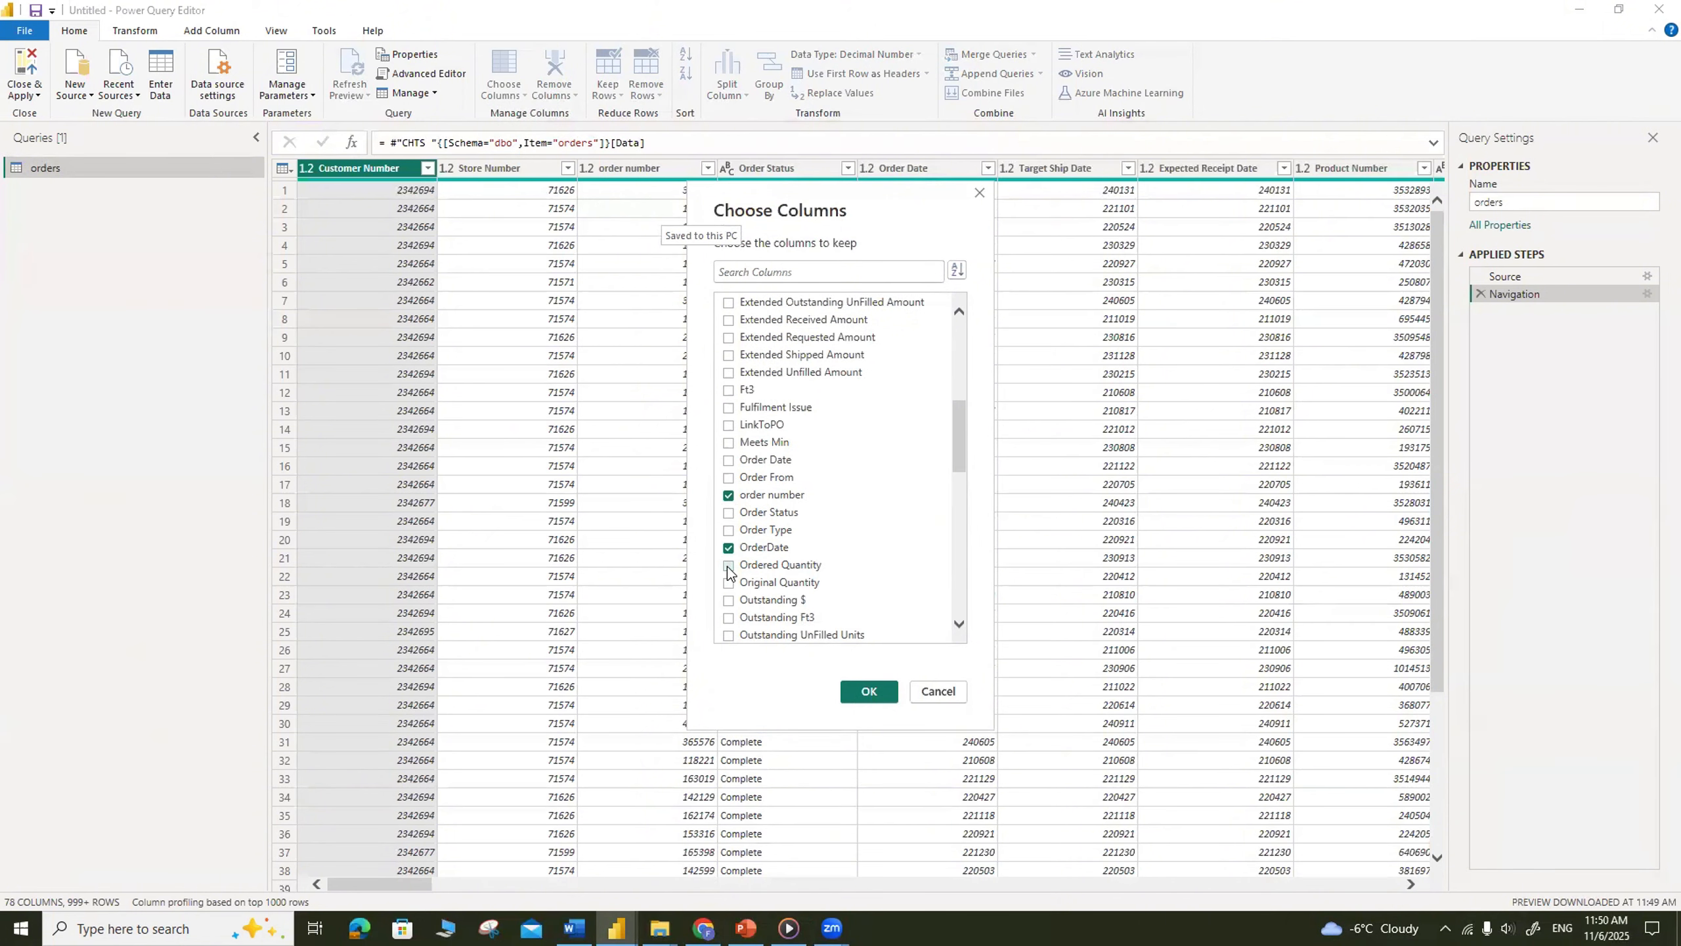
Step: Mark Part number, Product Number, Season, Shipped Quantity, SKU - Description and Store Number as columns to keep
scroll(809, 566, "down", 3)
left_click(728, 530)
scroll(805, 490, "down", 1)
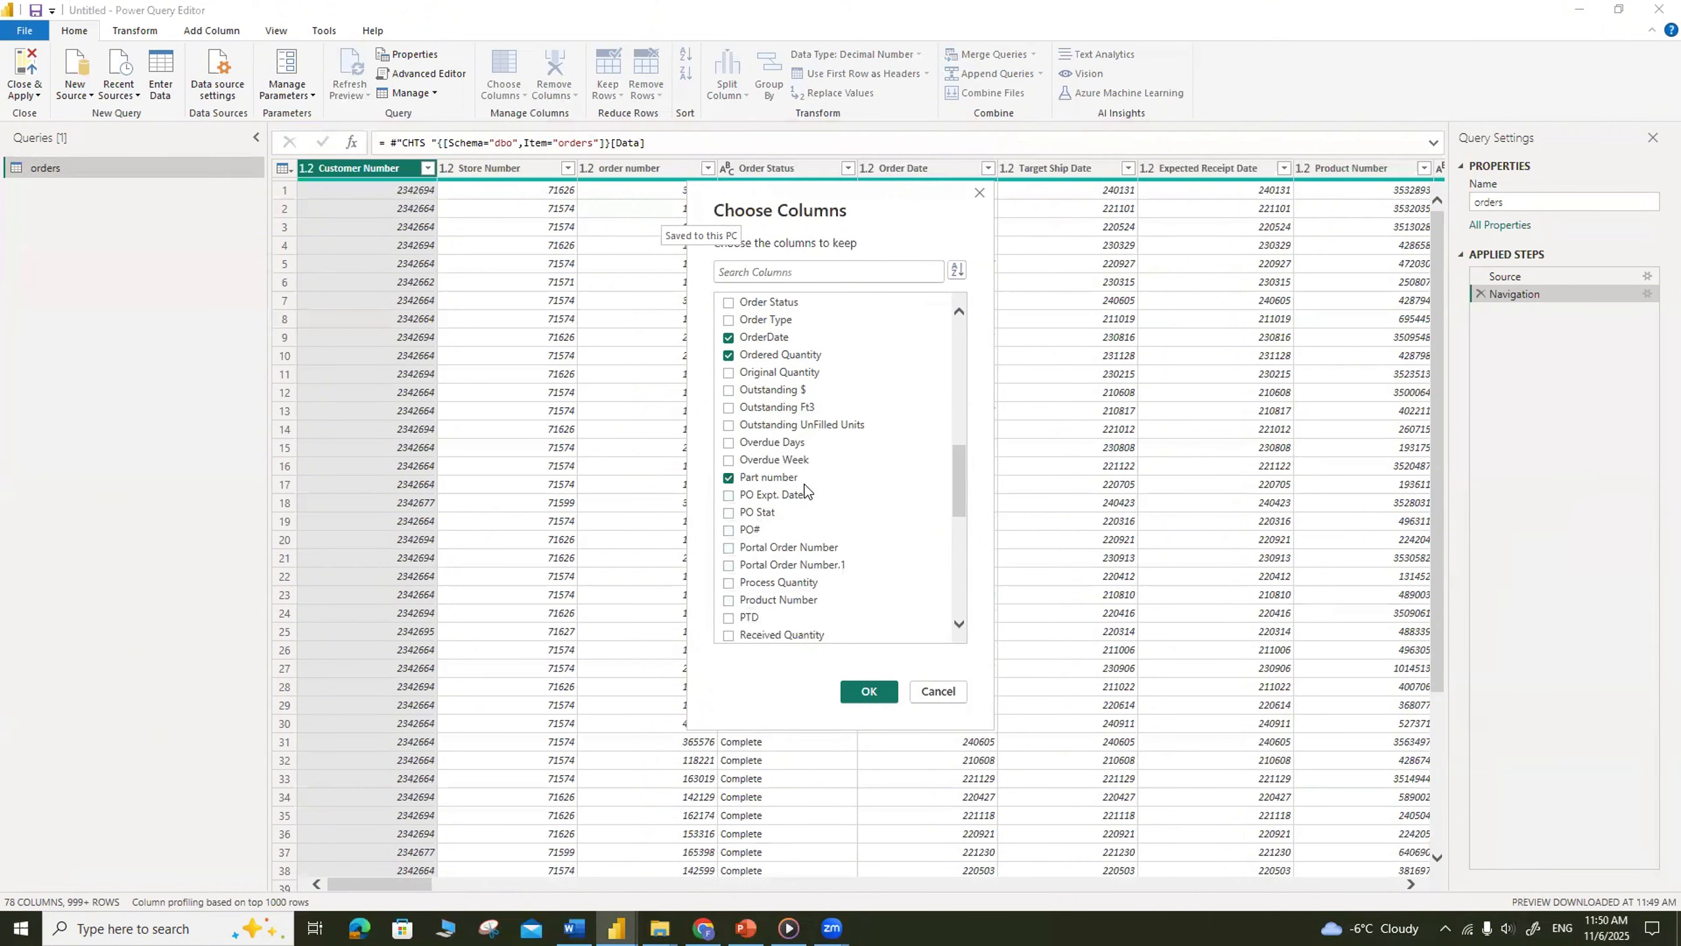
left_click(728, 600)
scroll(839, 526, "down", 4)
left_click(728, 547)
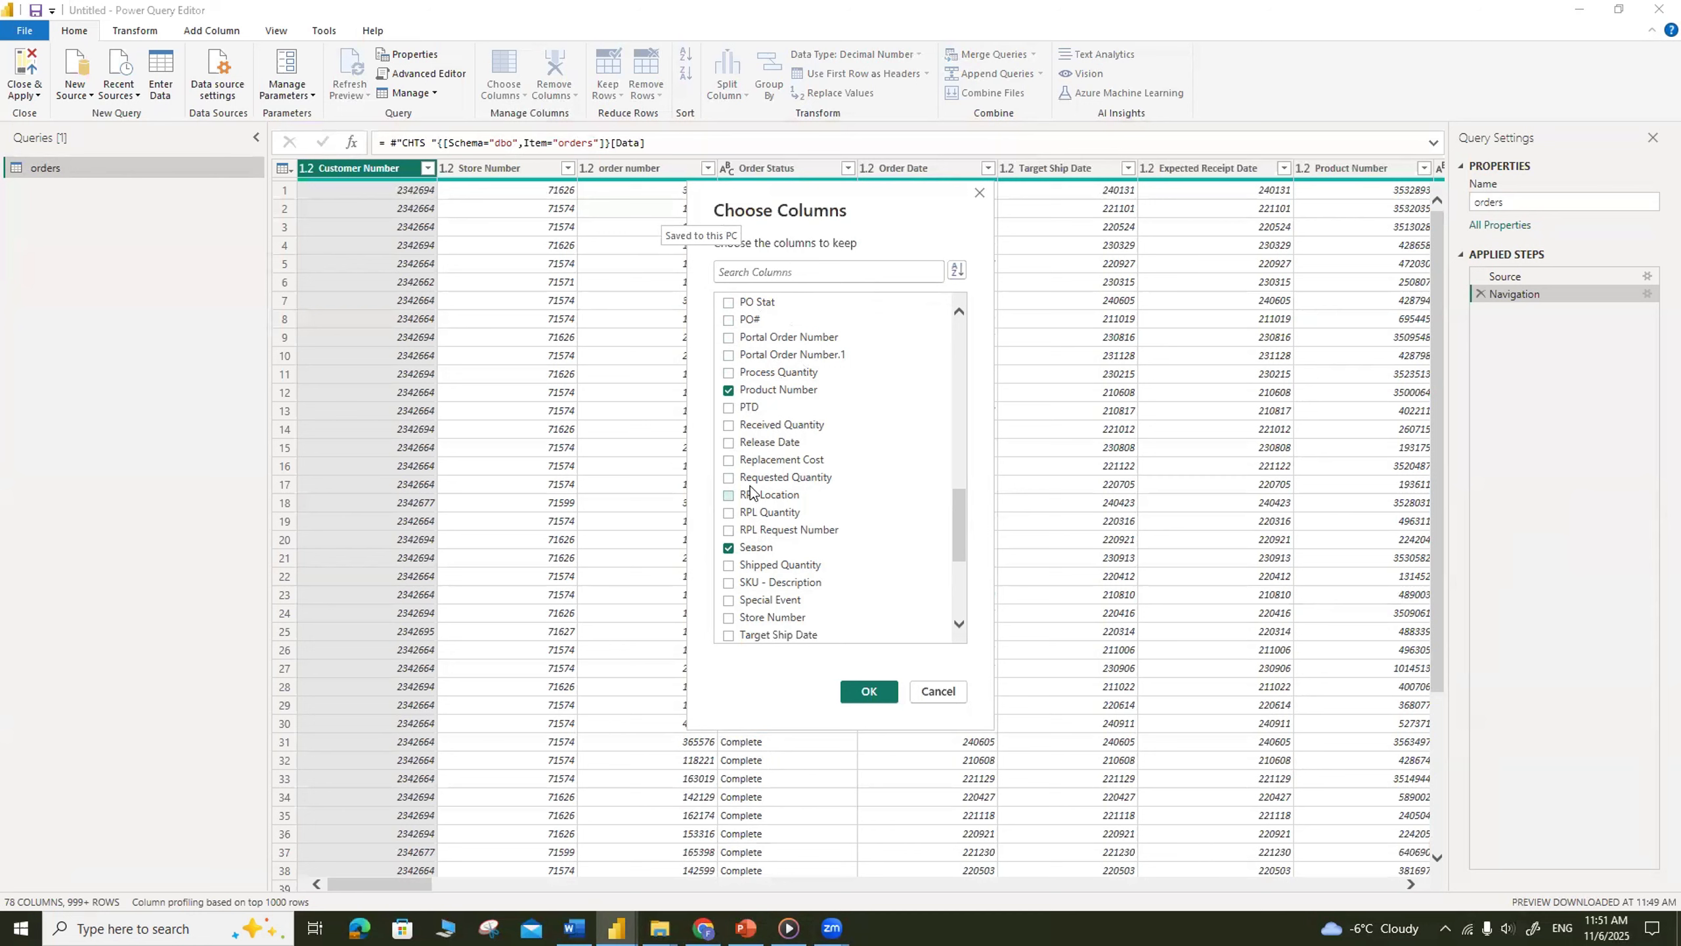
left_click(729, 564)
left_click(728, 582)
left_click(729, 617)
Step: Add Unfilled Quantity, Unit Admin Fee, Unit Cost, Unit Freight Fee, Unit Retail, Weight and Received Quantity to the kept columns and apply the selection
scroll(730, 626, "down", 2)
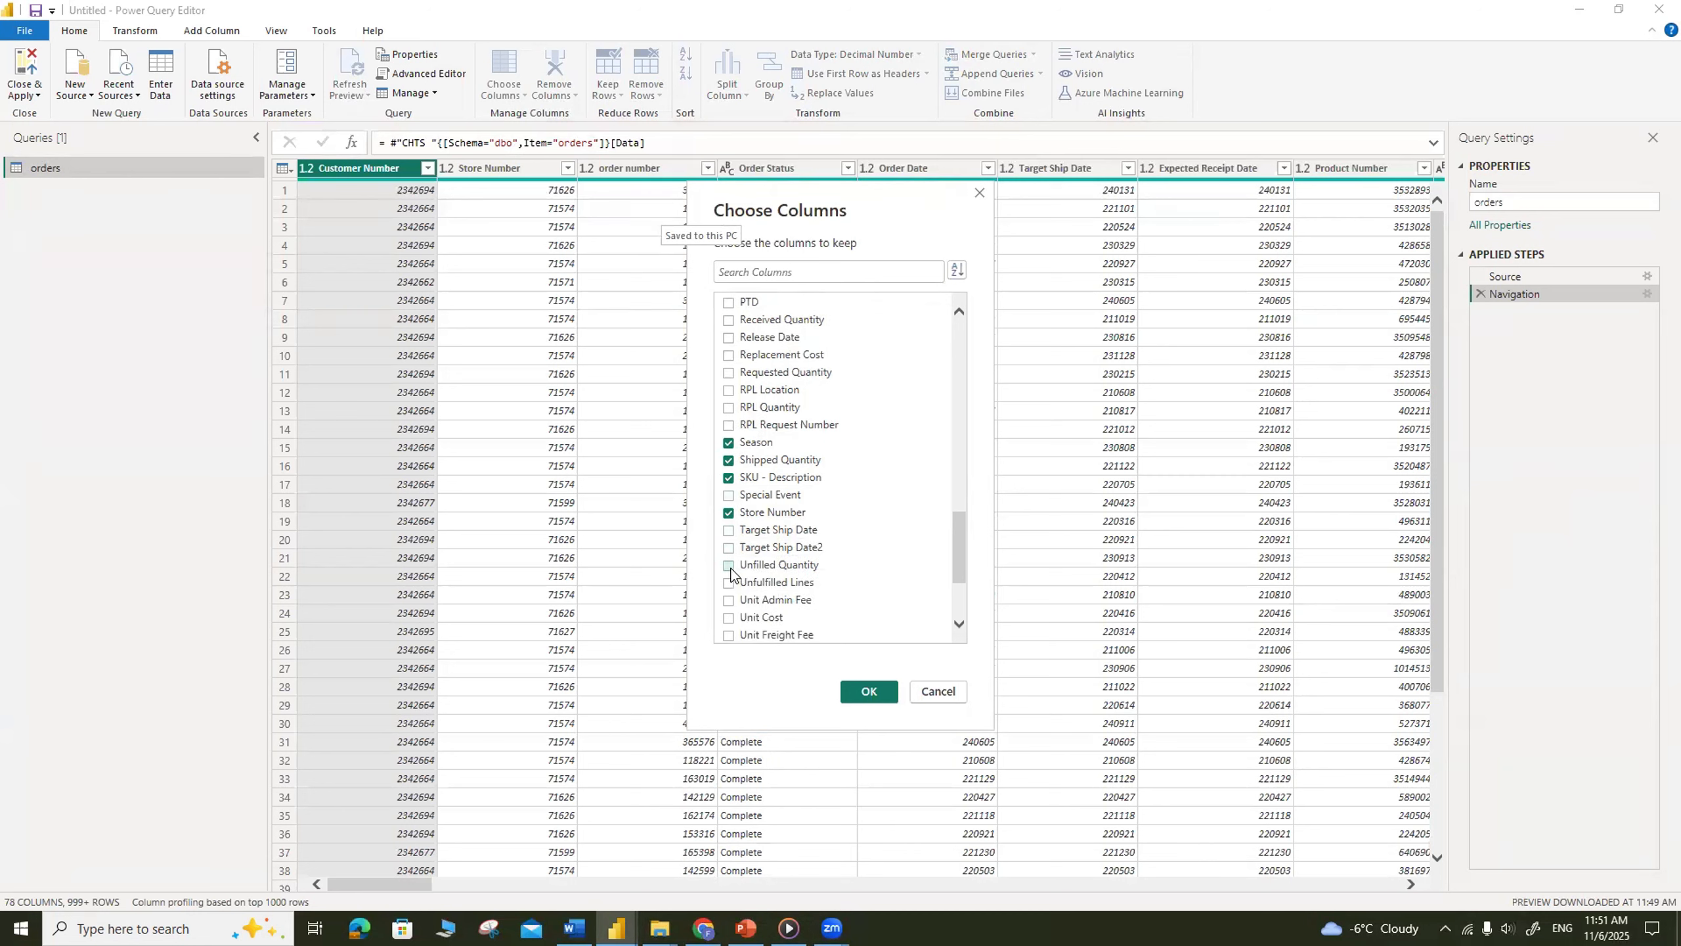
left_click(729, 565)
left_click(728, 599)
left_click(728, 617)
scroll(729, 617, "down", 2)
left_click(728, 547)
left_click(728, 530)
scroll(728, 540, "down", 2)
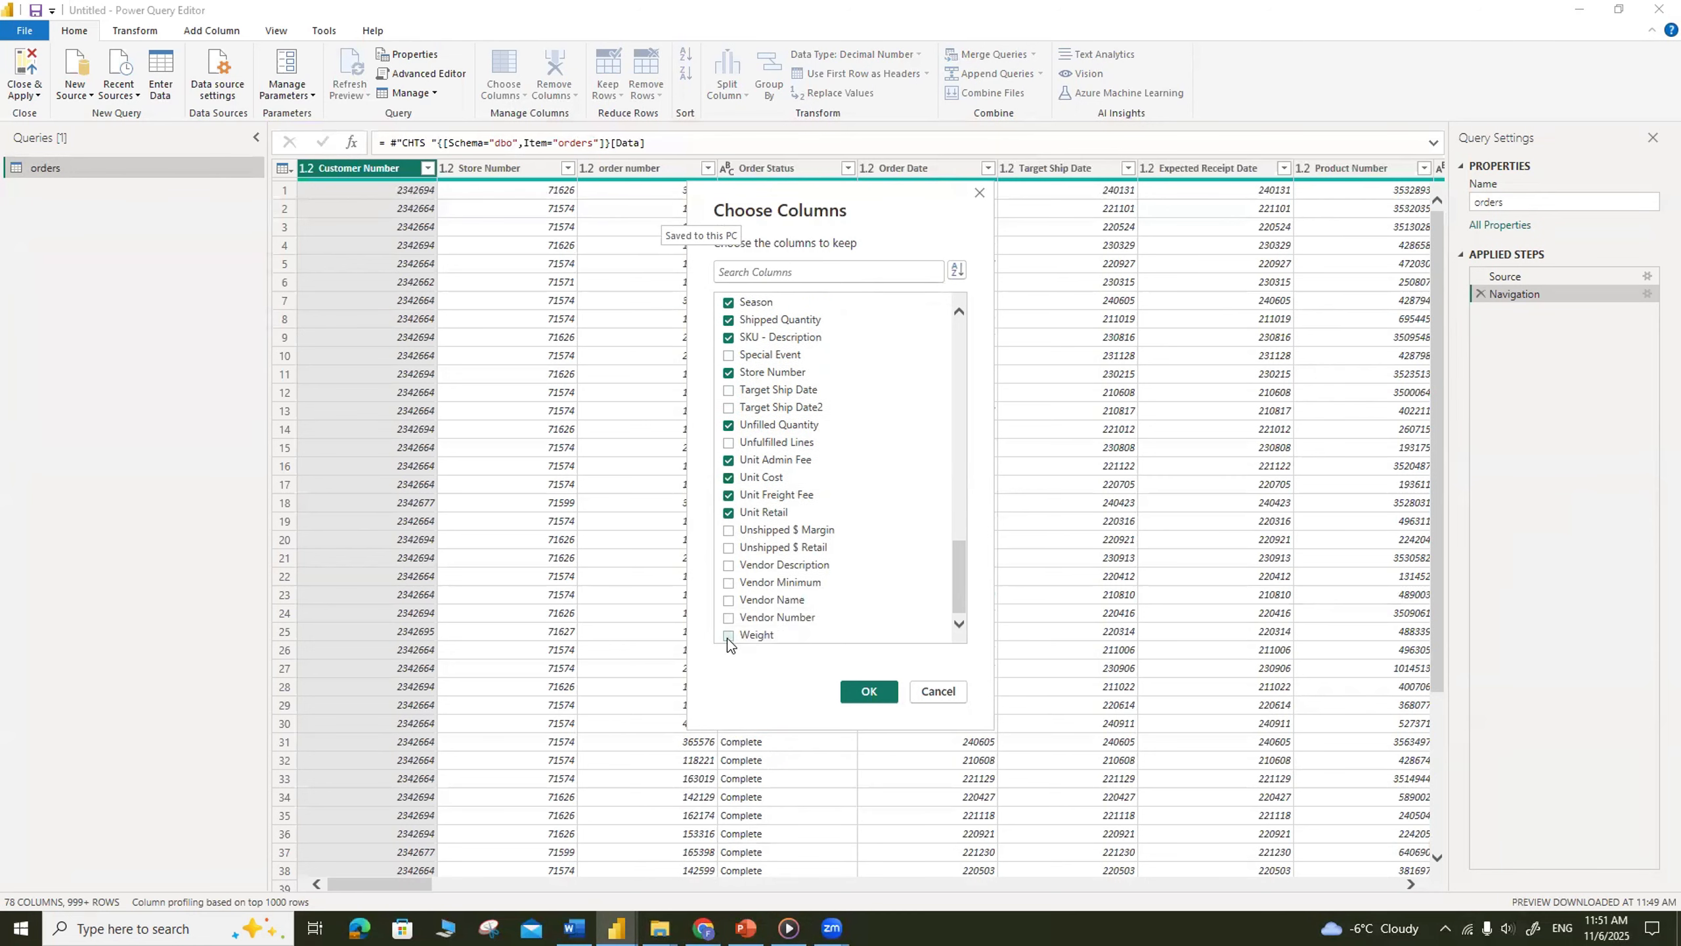
left_click_drag(959, 566, 971, 530)
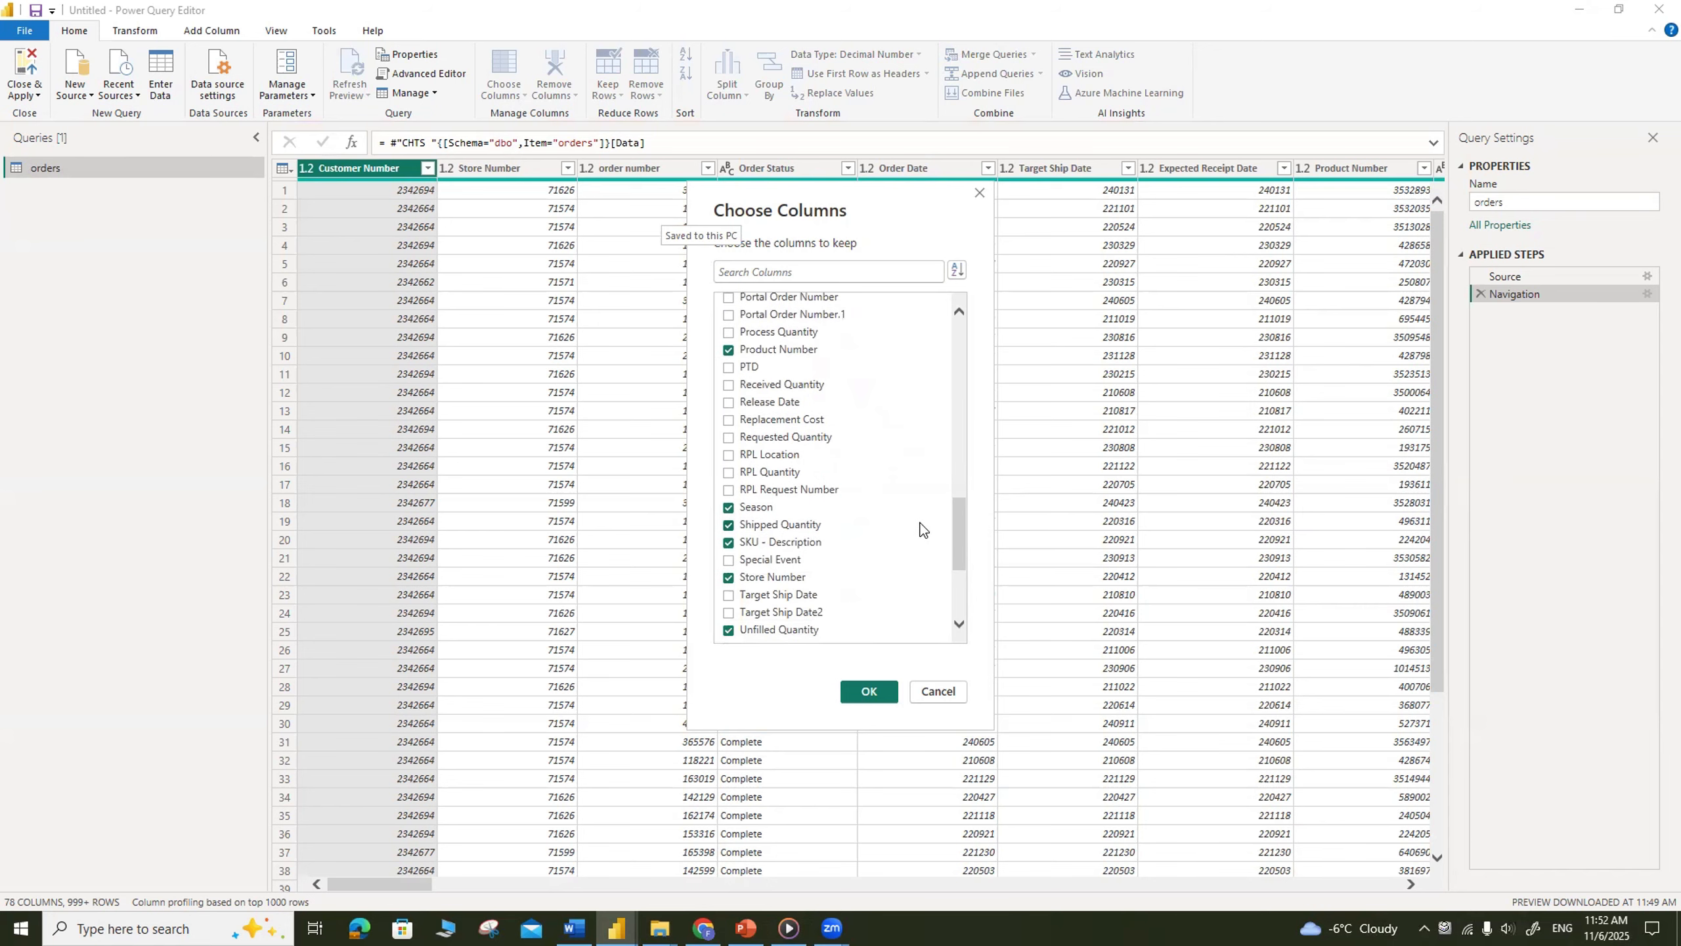
left_click(869, 691)
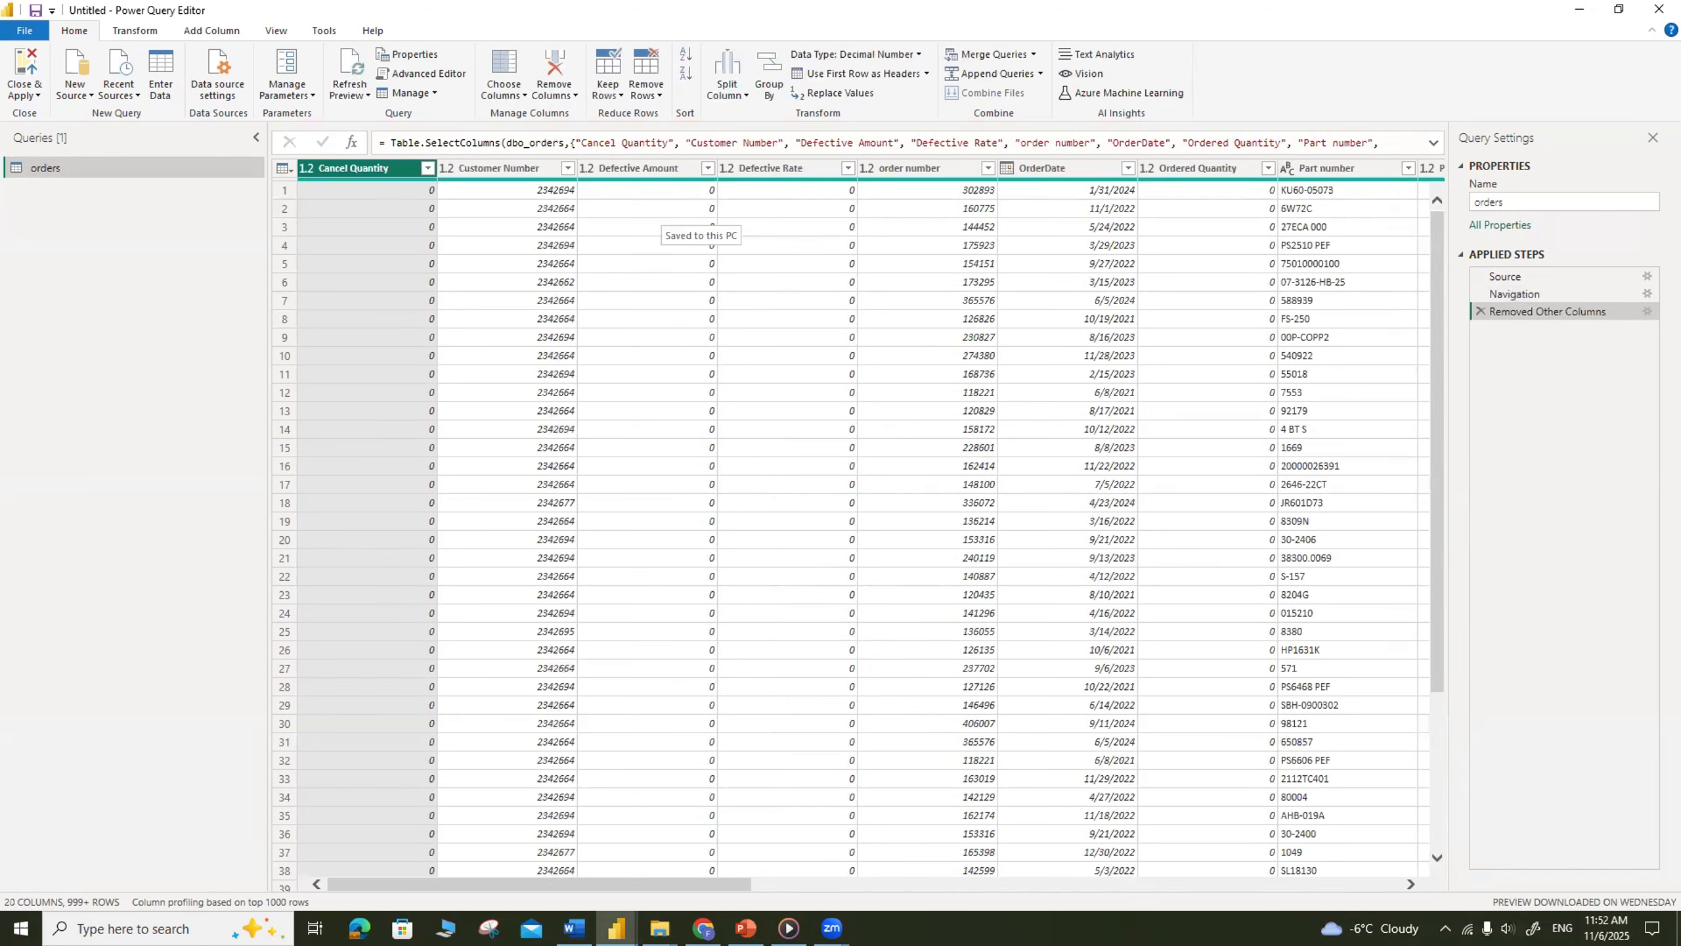
Step: Move the order number column to the first position and set its data type to Whole Number
key("alt+Tab")
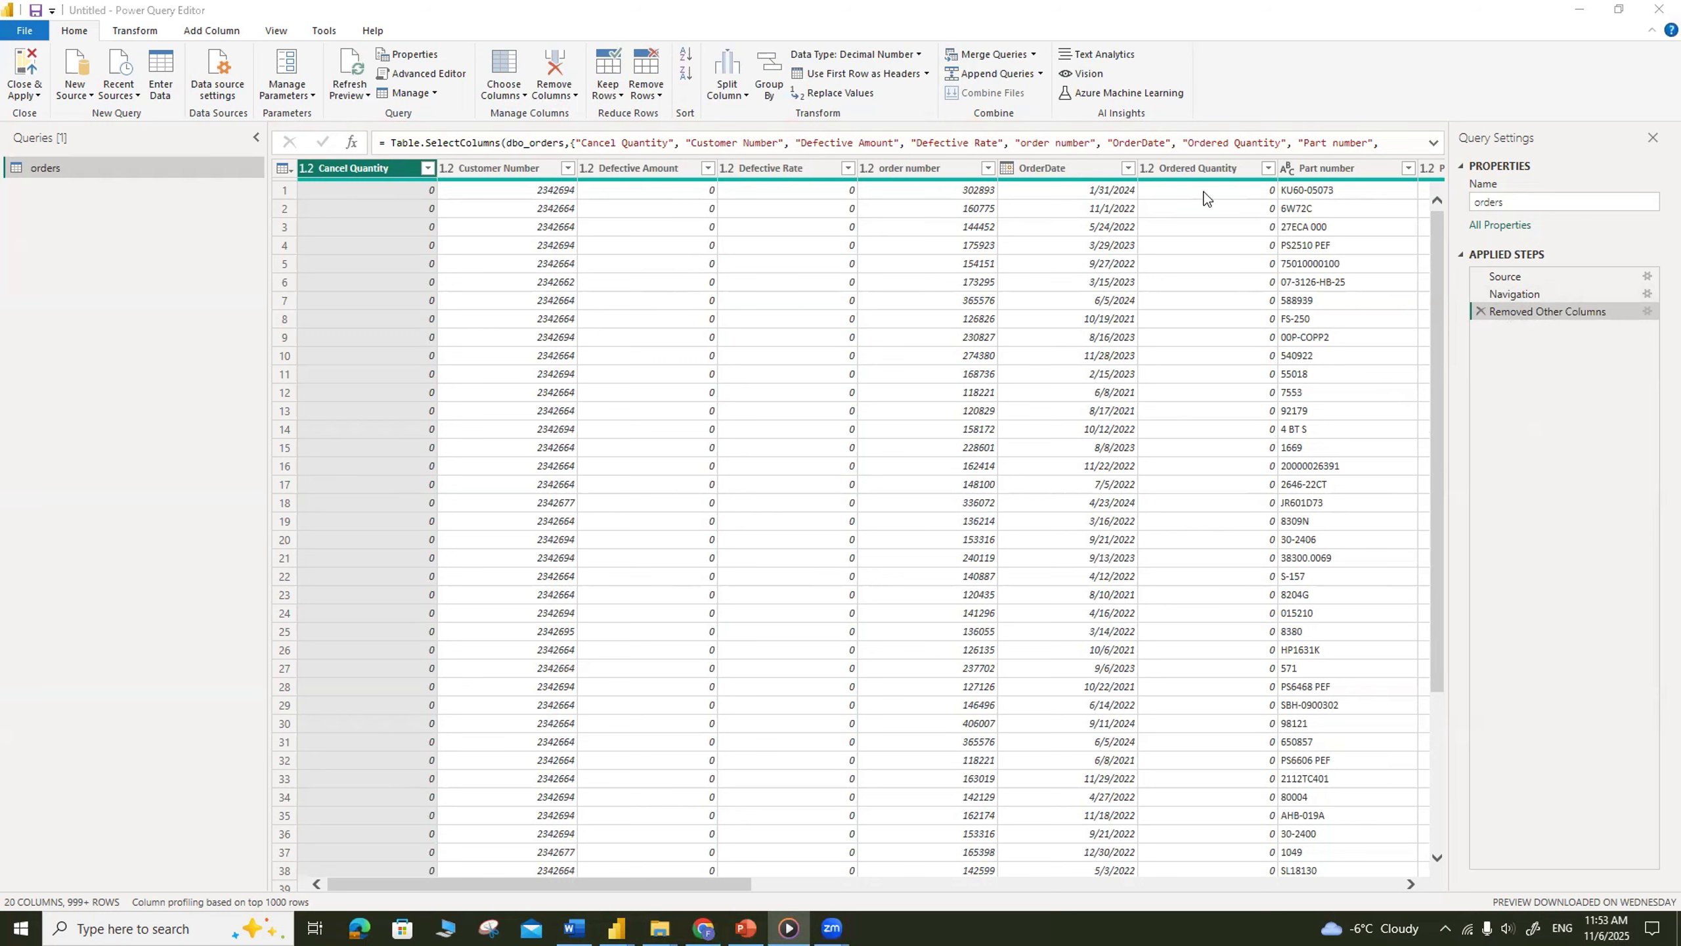
left_click(922, 170)
left_click_drag(925, 170, 345, 182)
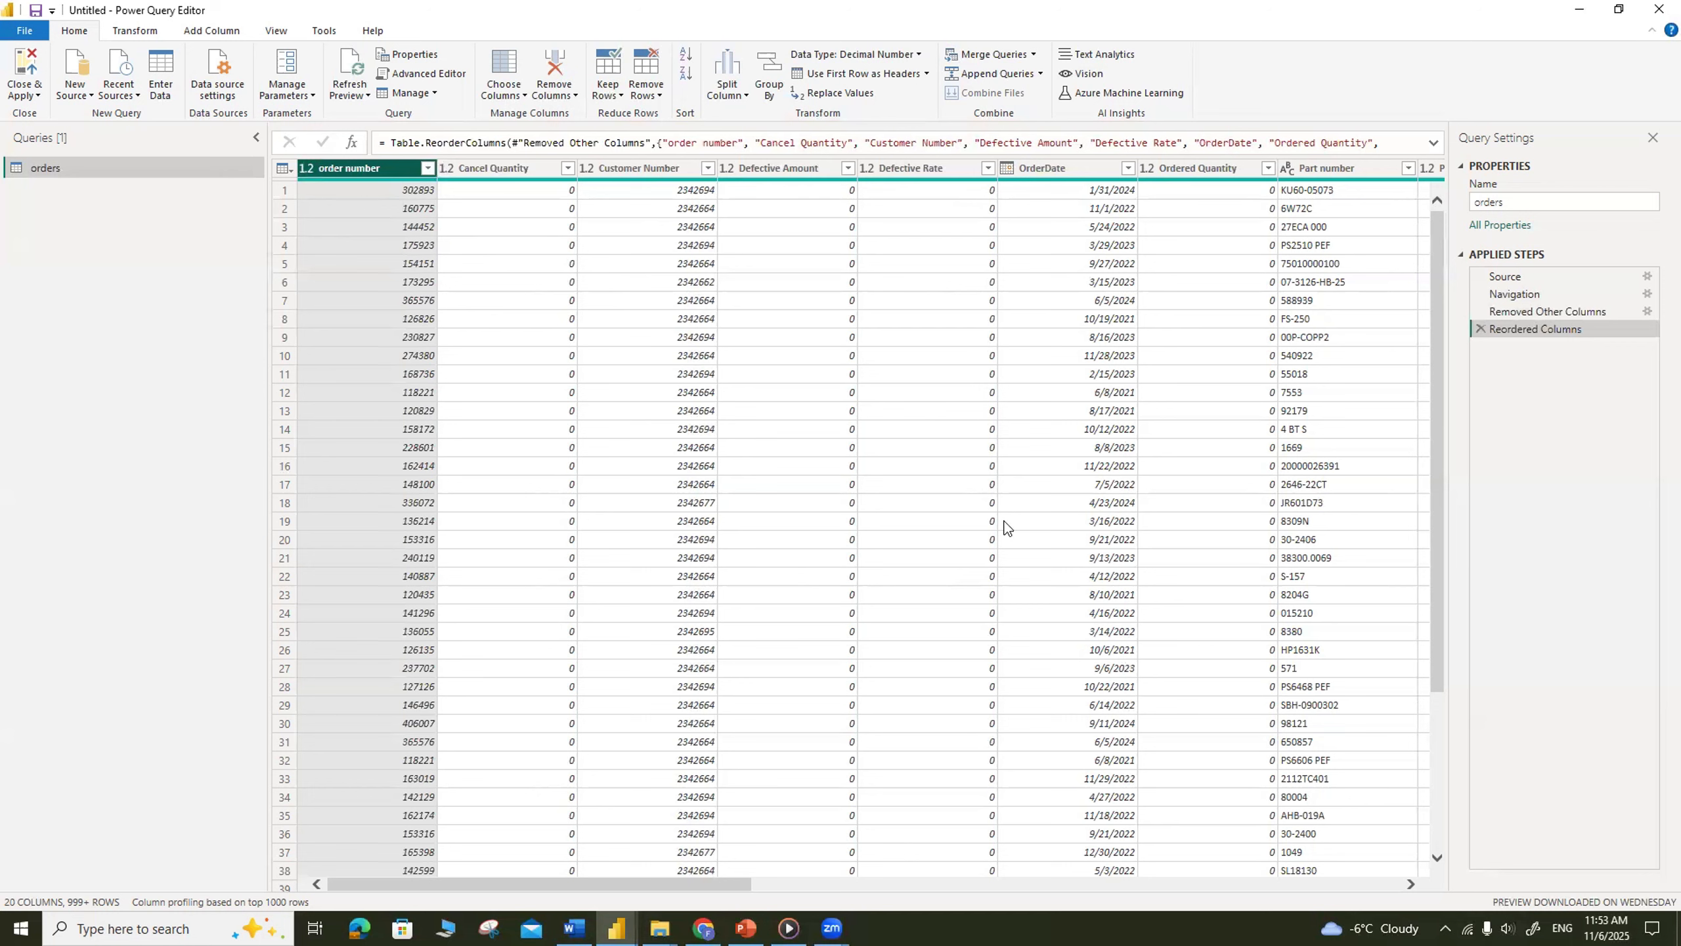
left_click(305, 168)
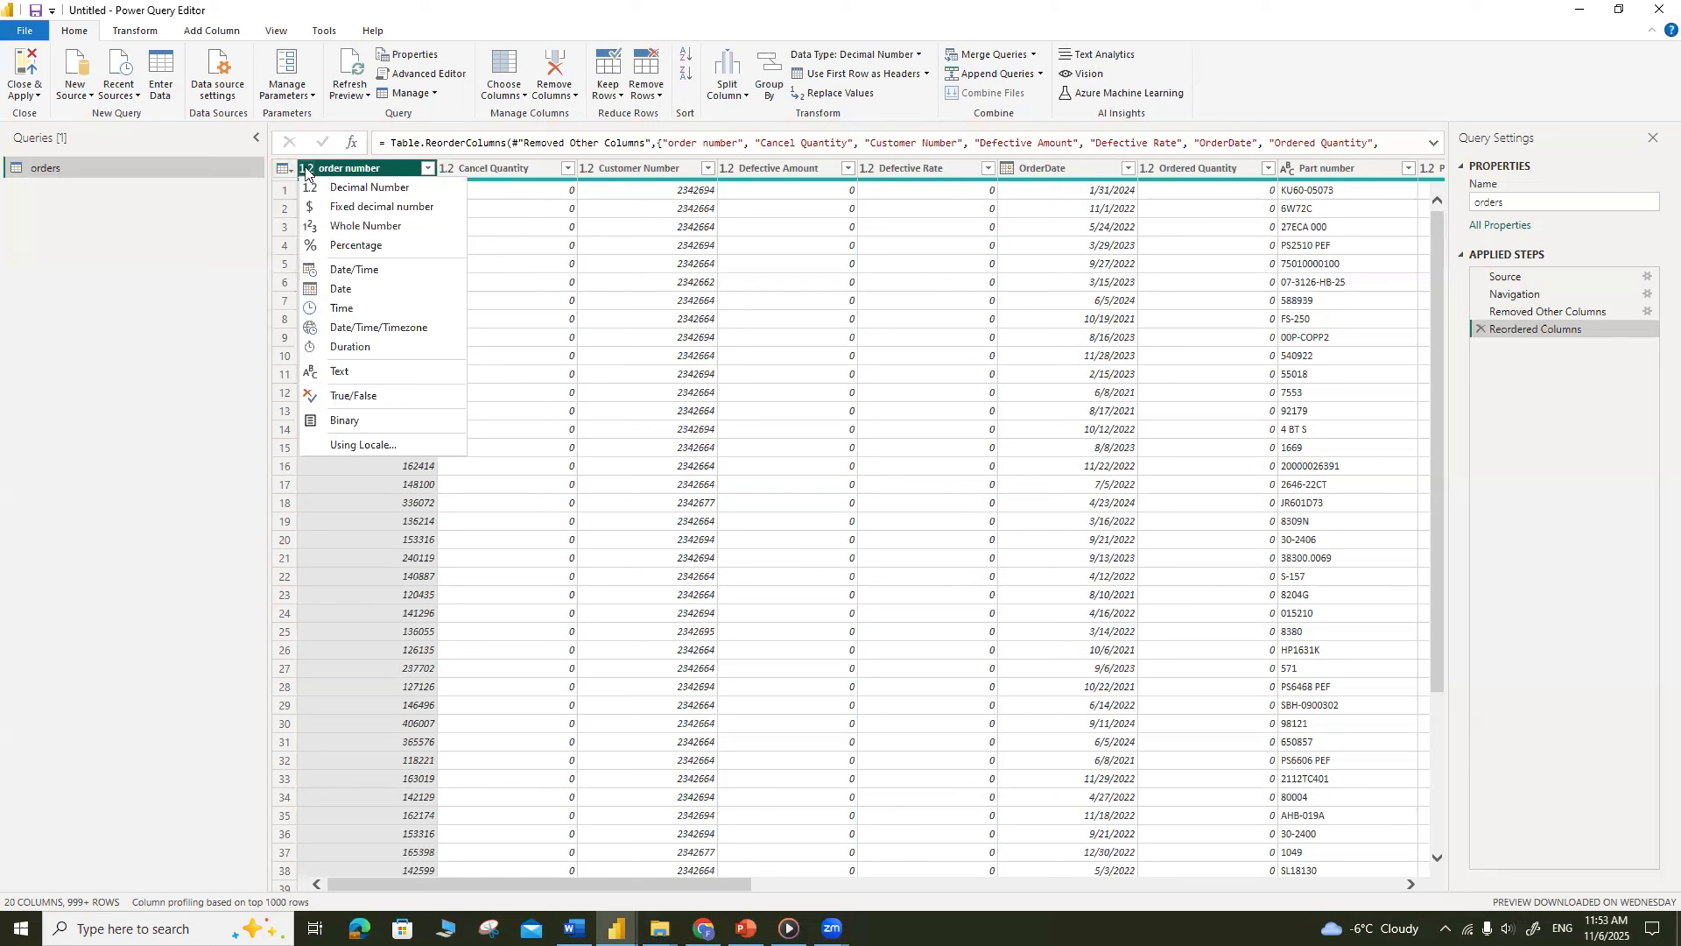
left_click(395, 227)
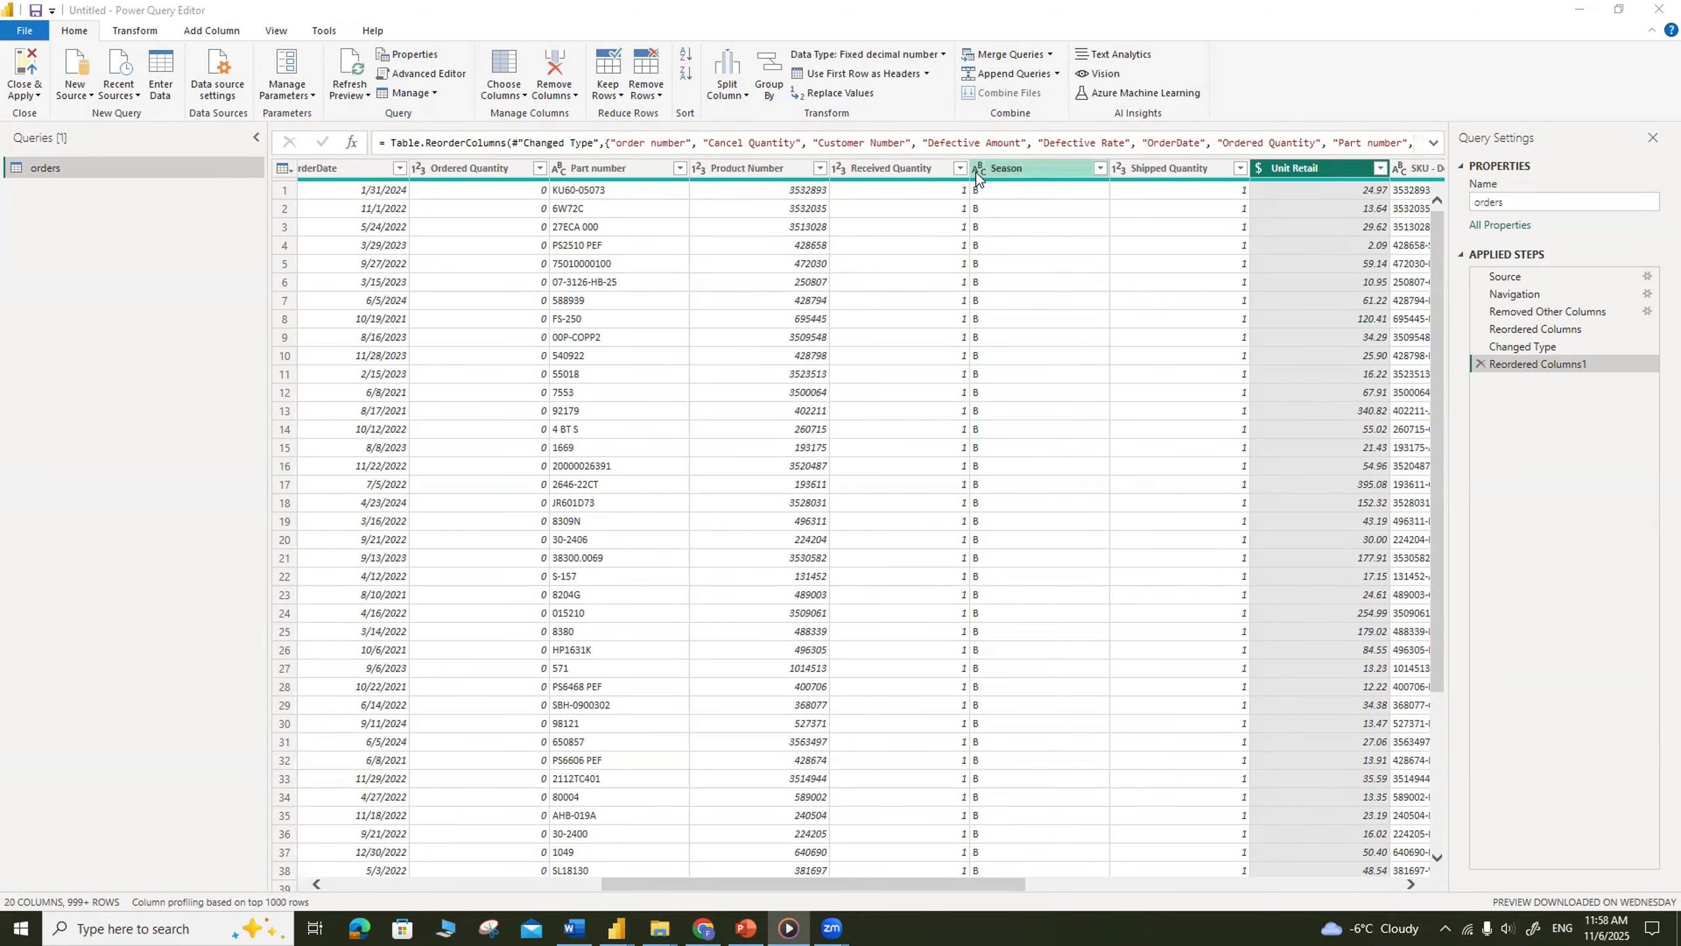
left_click(1258, 169)
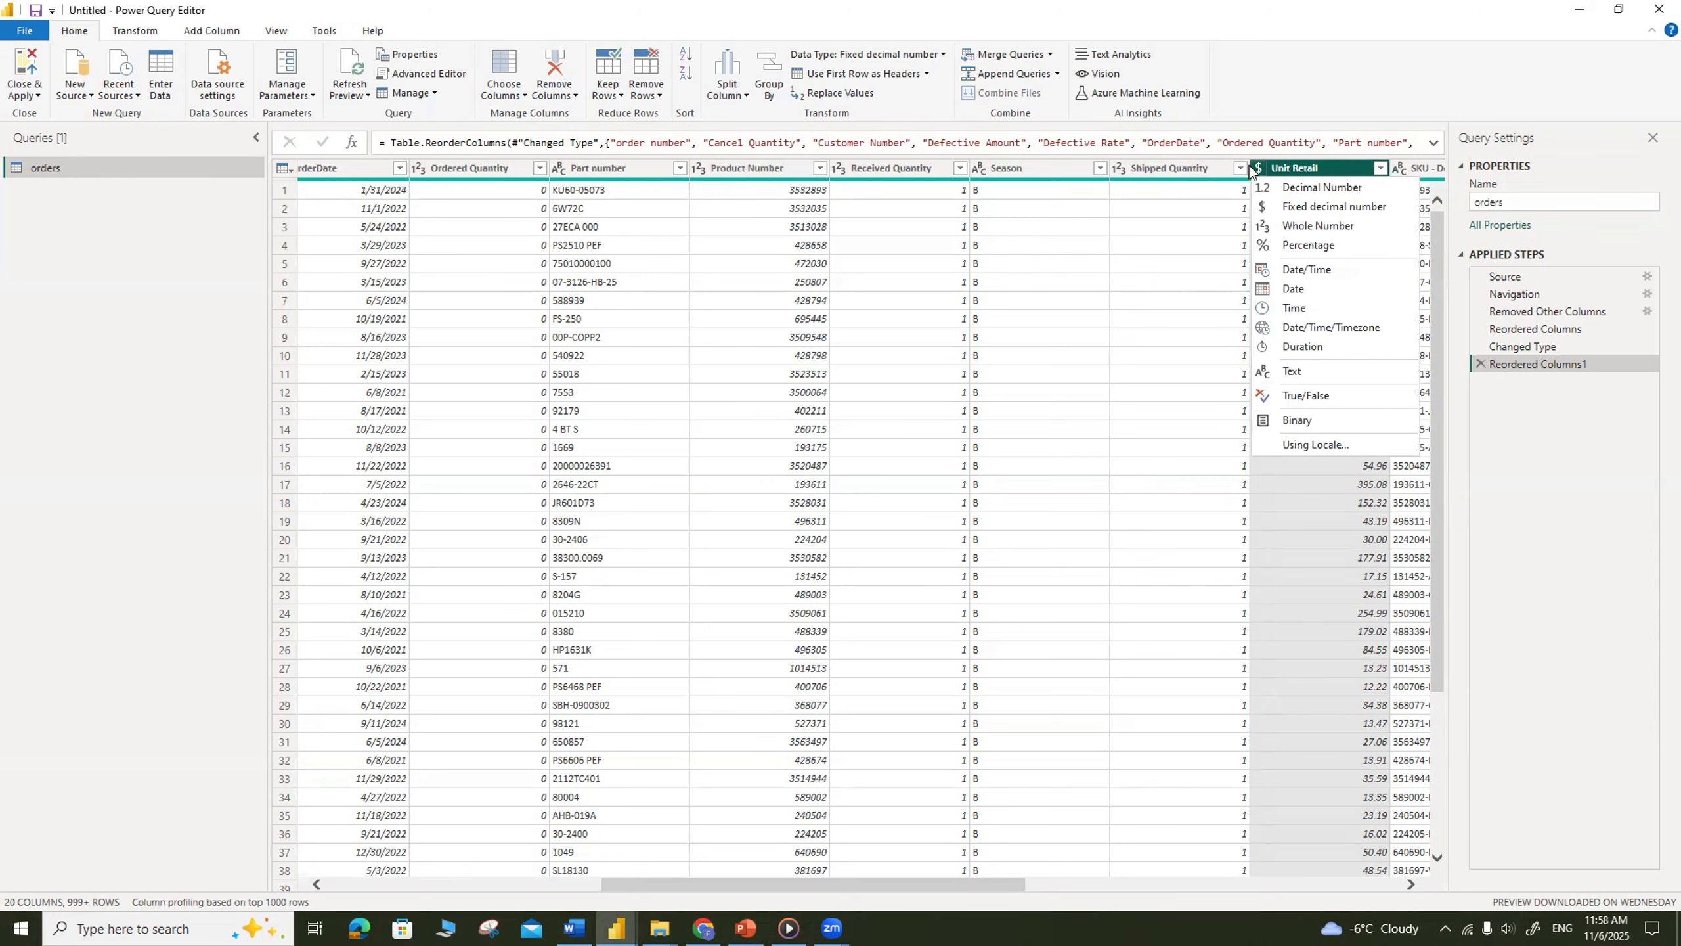
left_click(1208, 211)
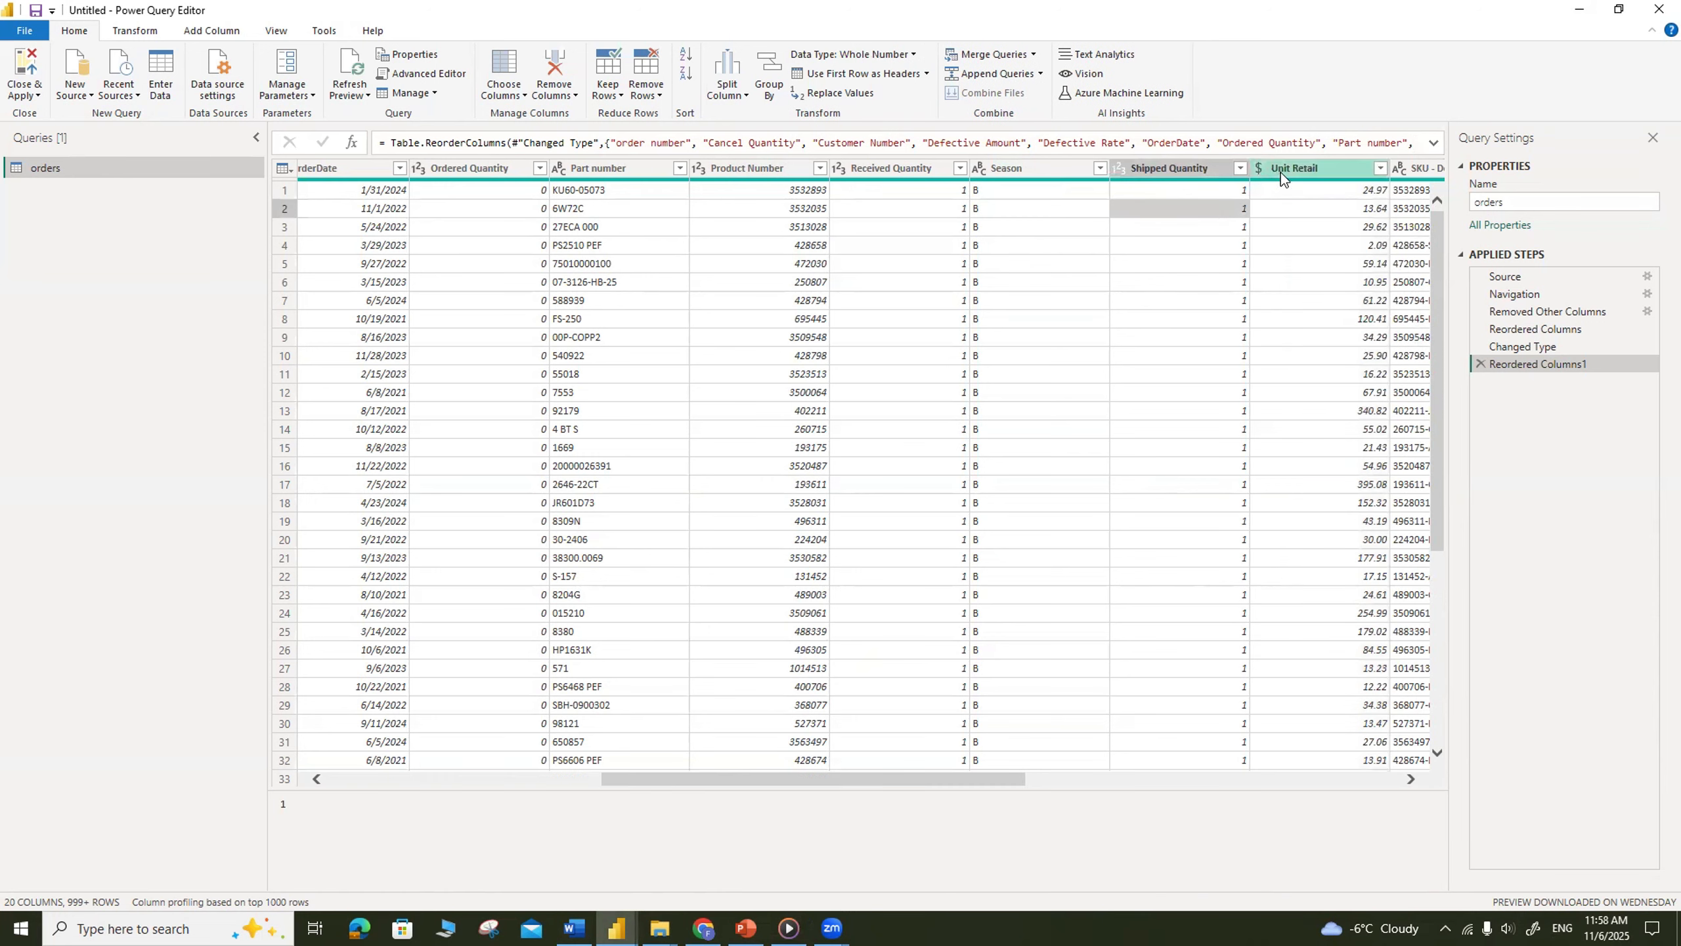
left_click(1315, 166)
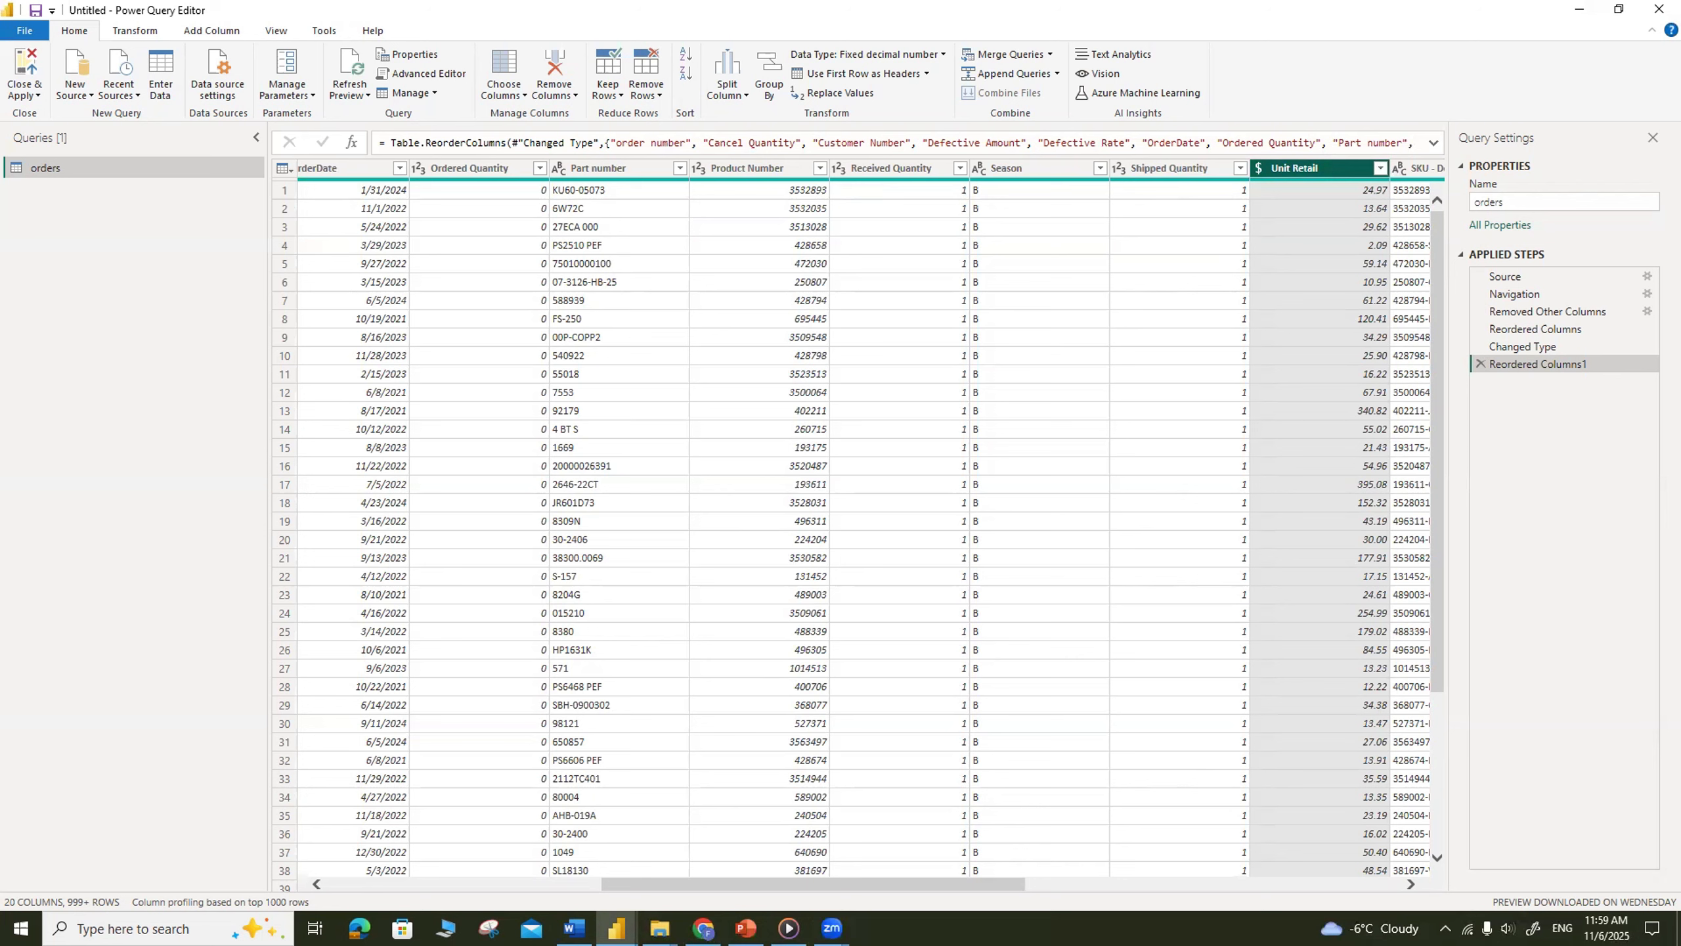
left_click(573, 928)
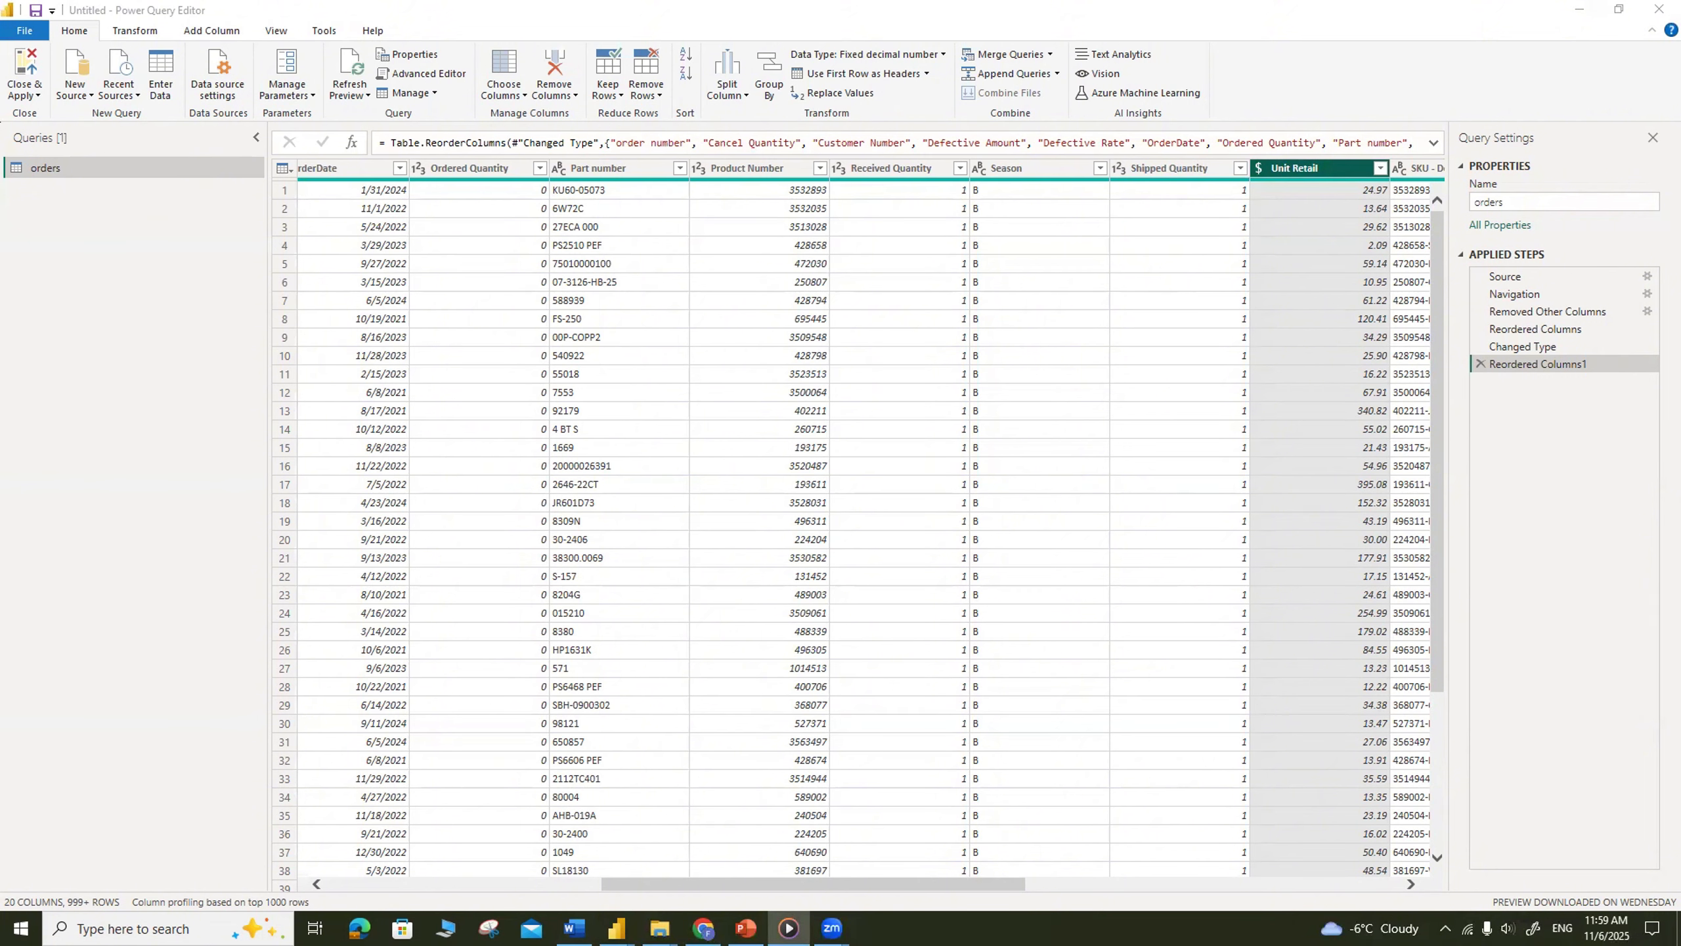
Step: Split the SKU - Description column at the left-most hyphen using the custom delimiter "-"
left_click_drag(980, 888, 1150, 904)
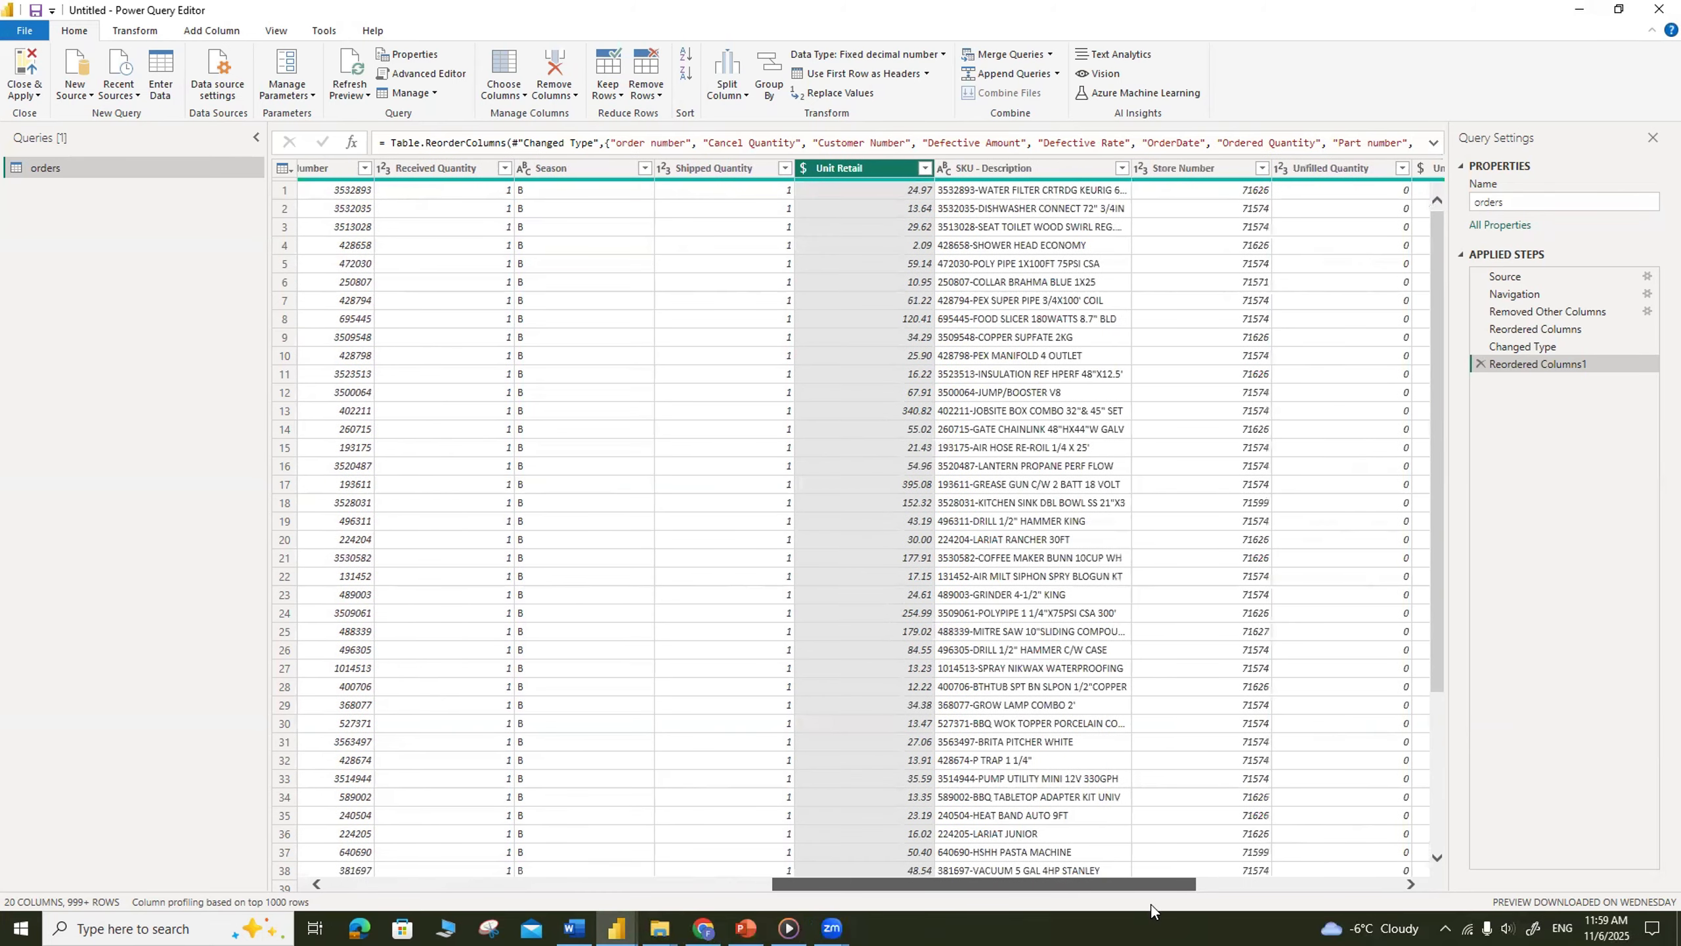
left_click(1037, 170)
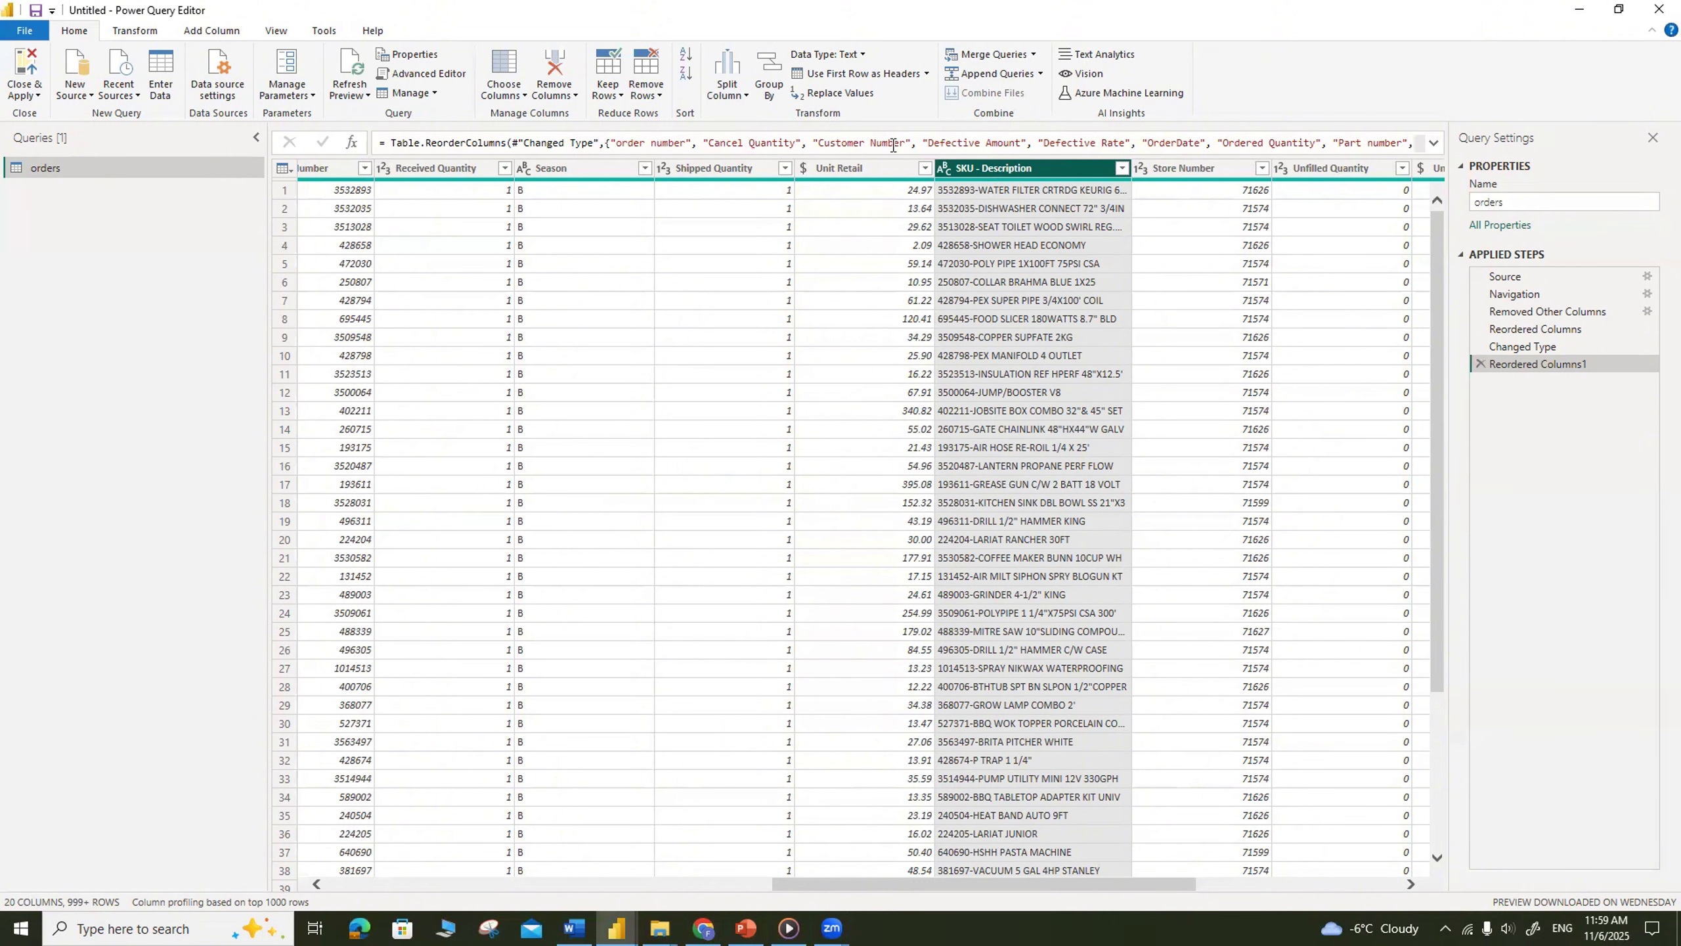
left_click(720, 78)
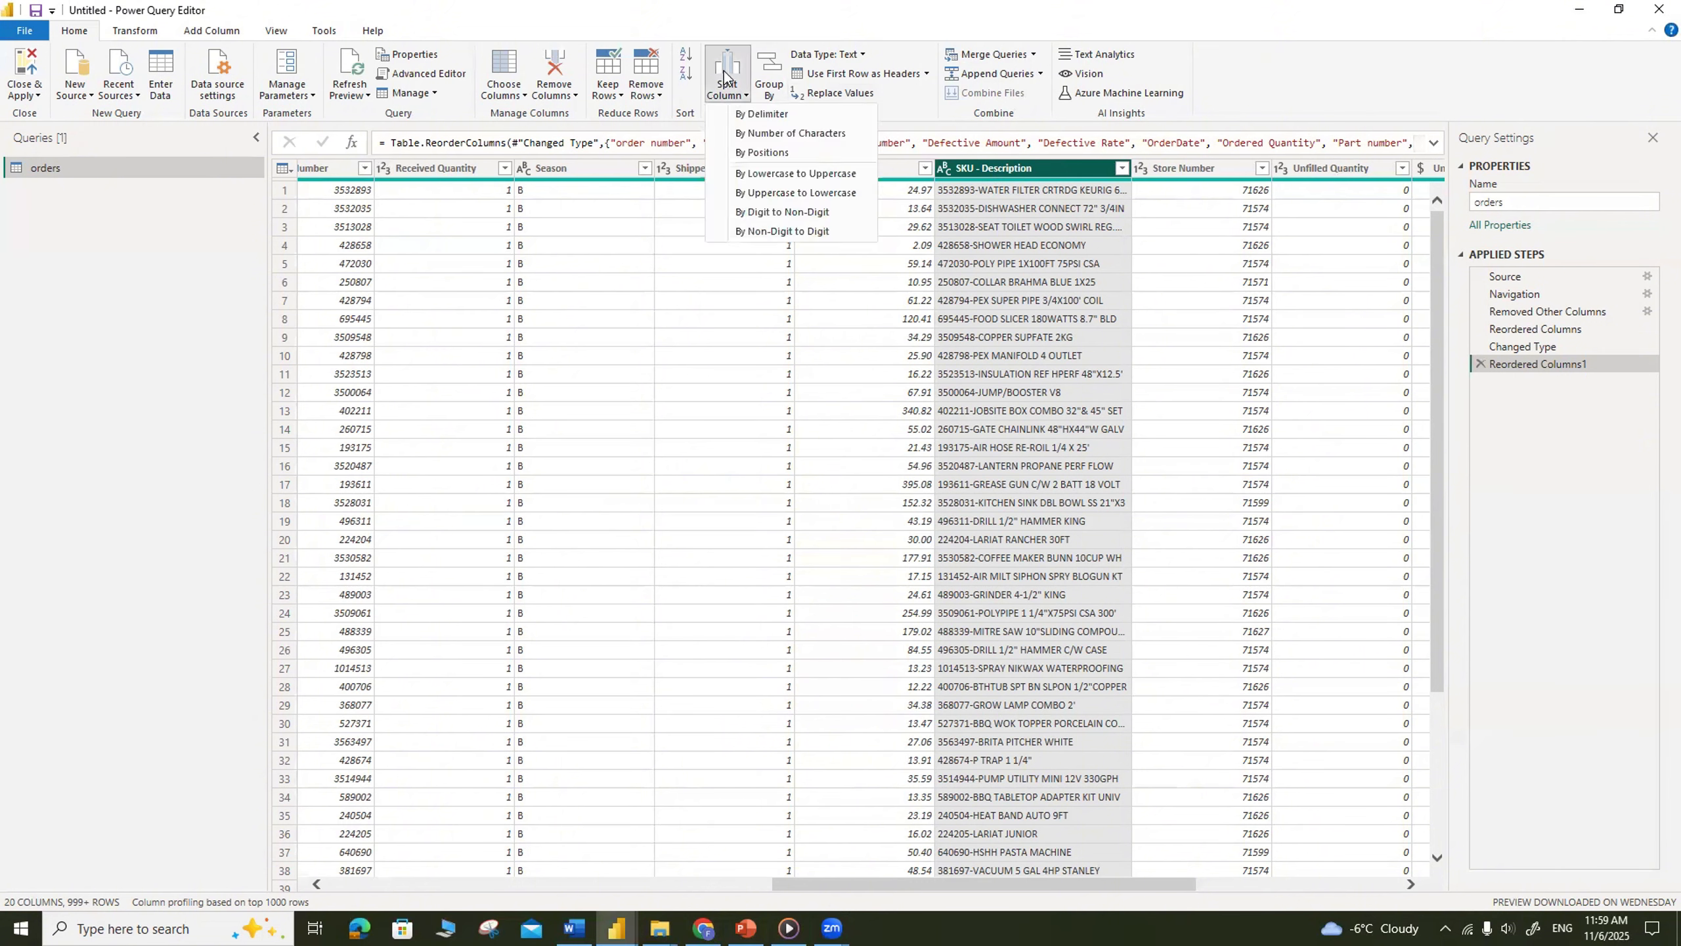
left_click(763, 115)
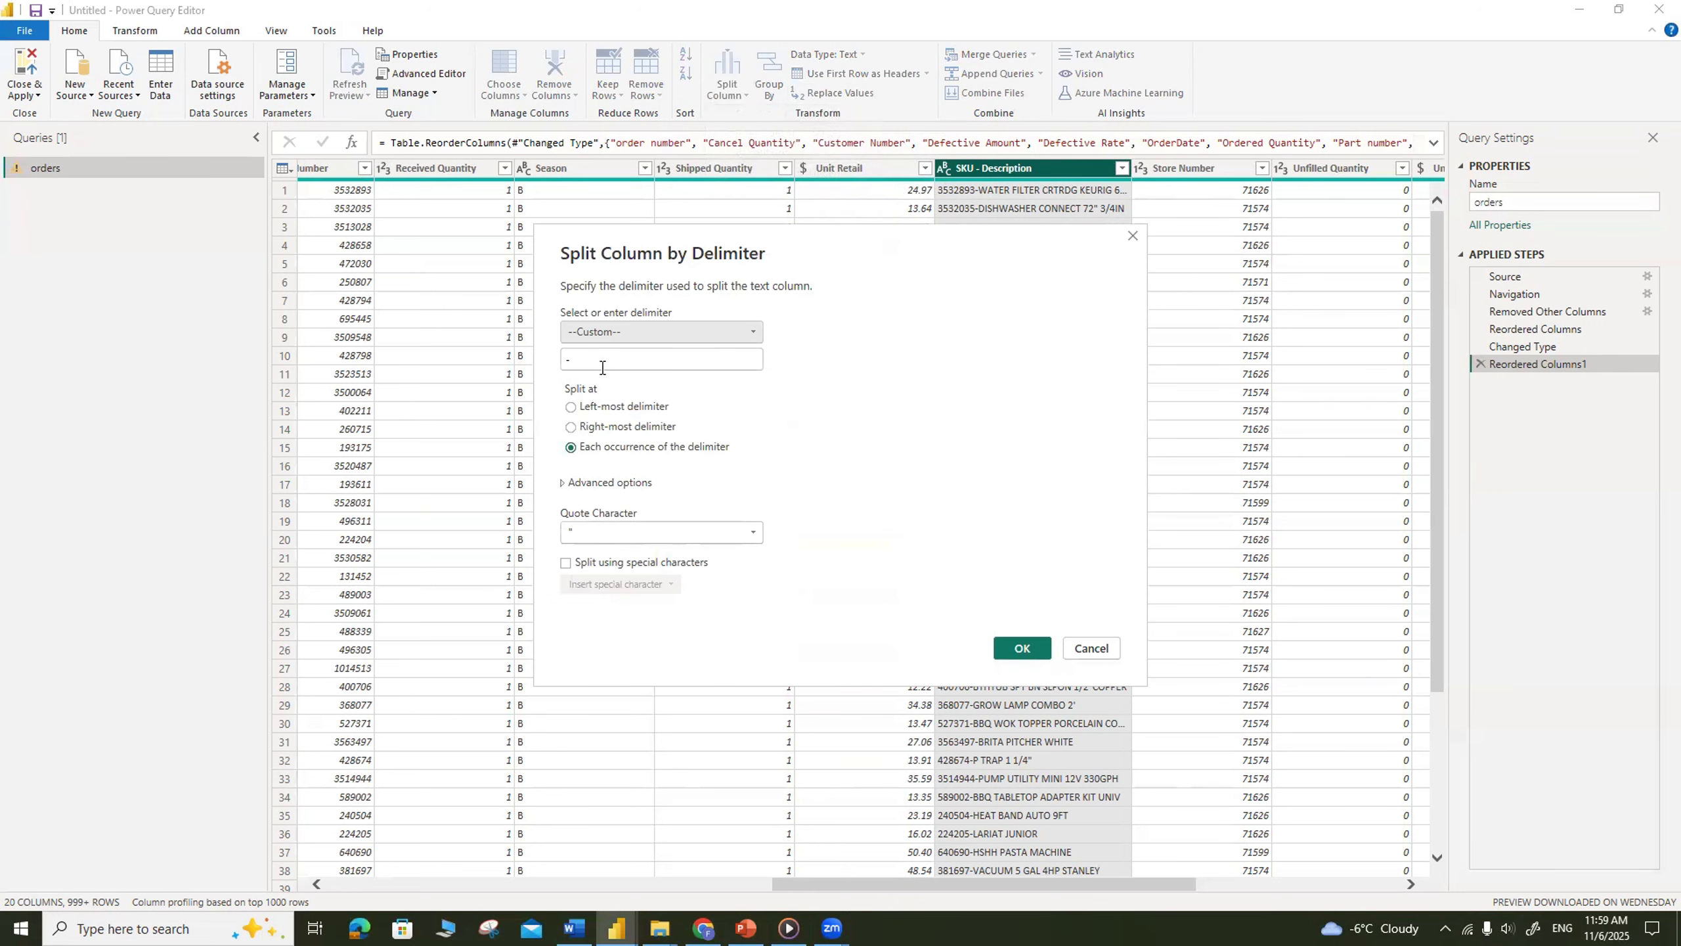
left_click(571, 406)
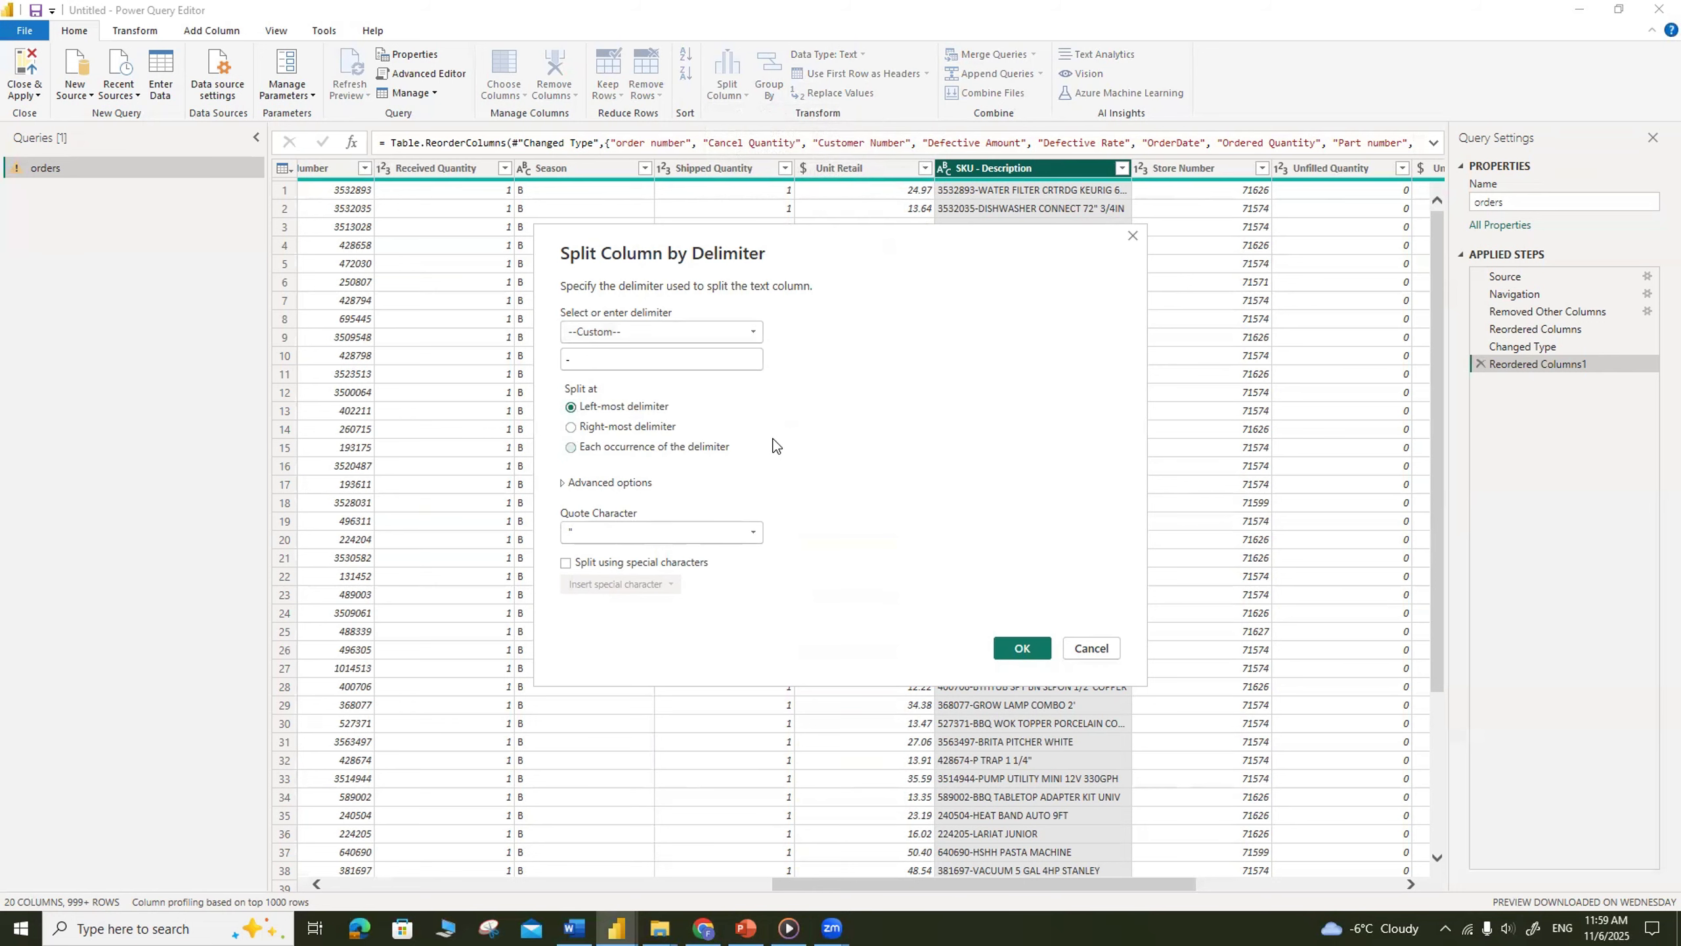
left_click(1022, 649)
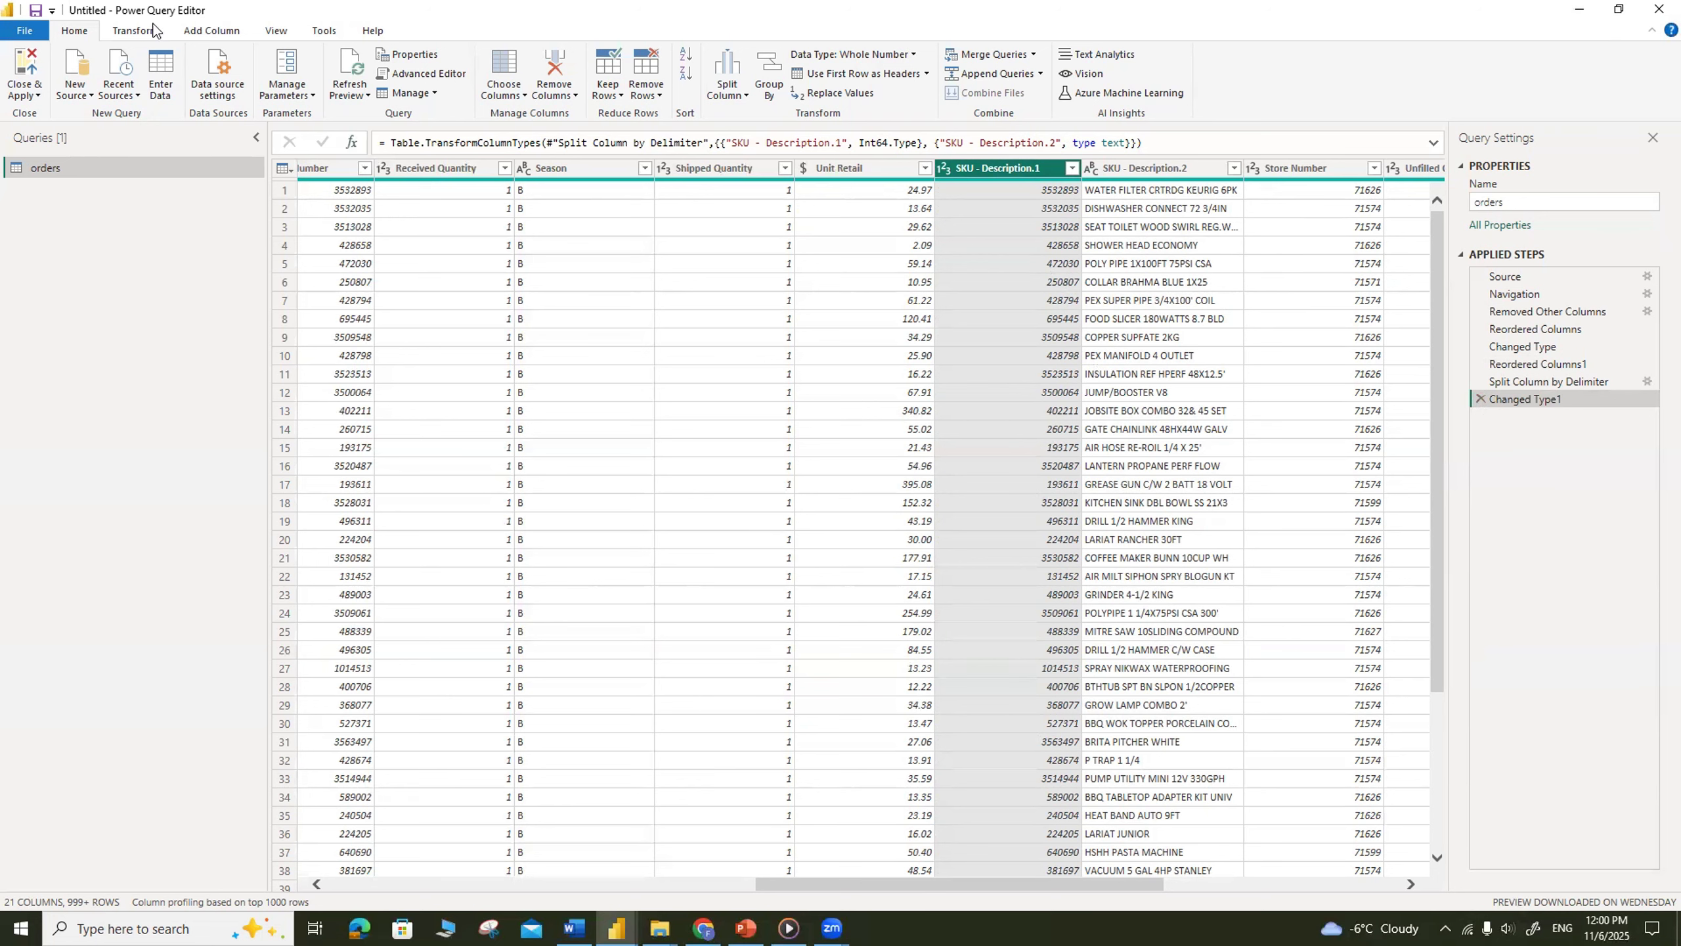
Step: Add a new Year column extracted from the OrderDate column
left_click(214, 34)
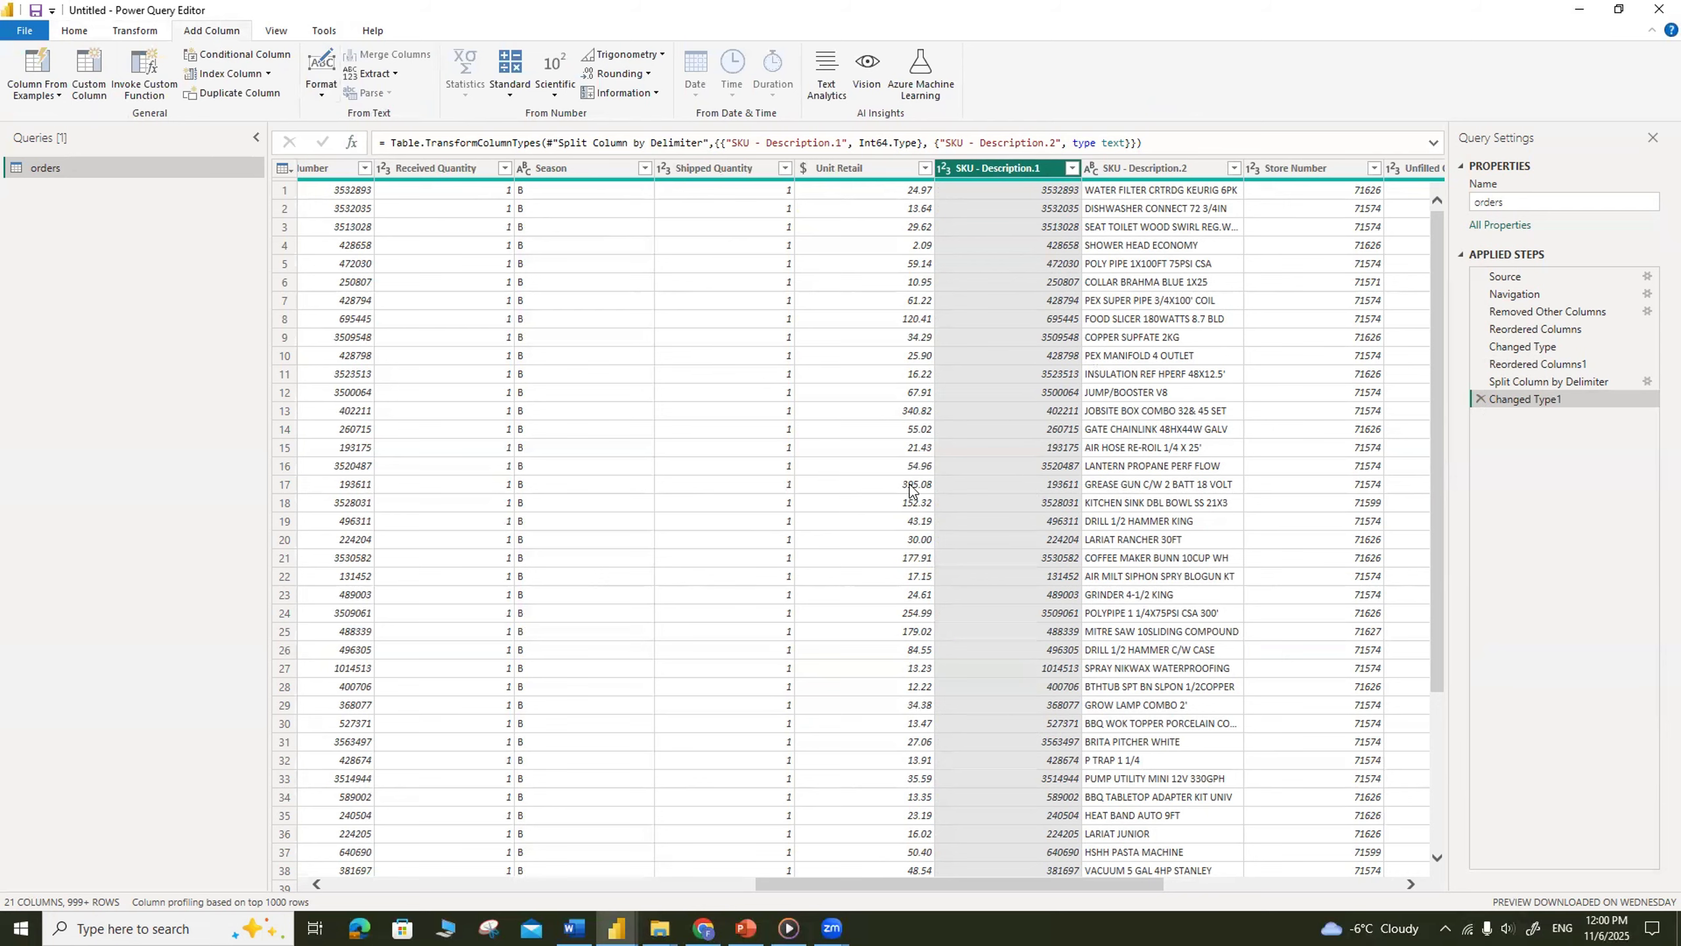
left_click_drag(971, 882, 544, 845)
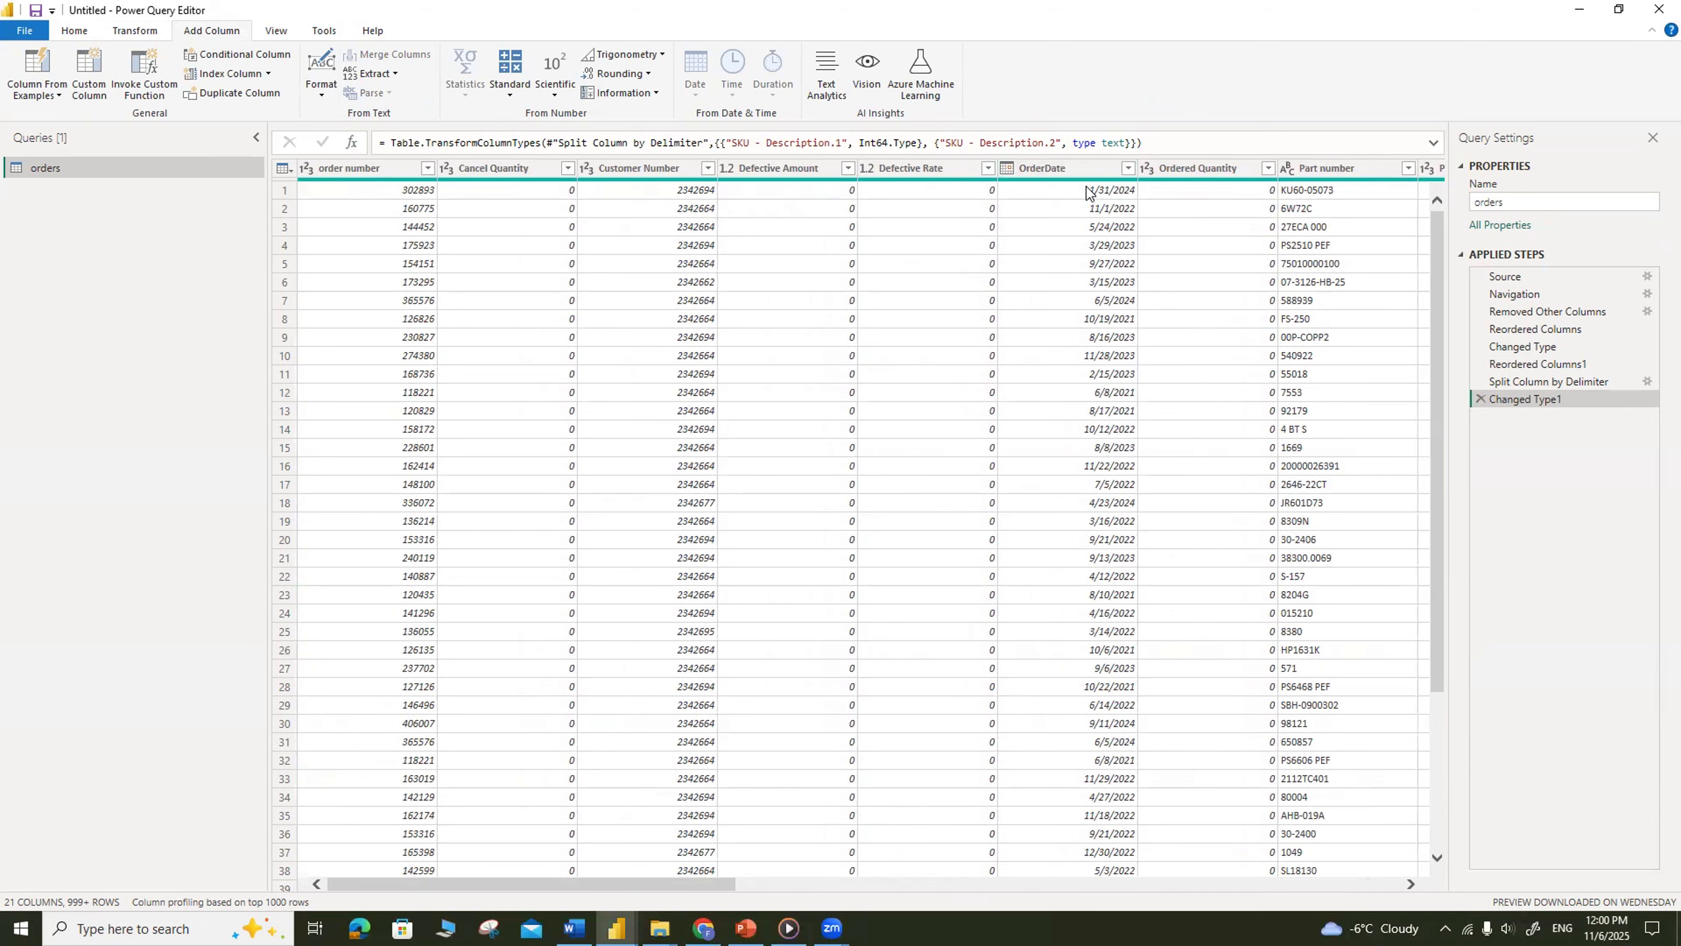
left_click(1085, 163)
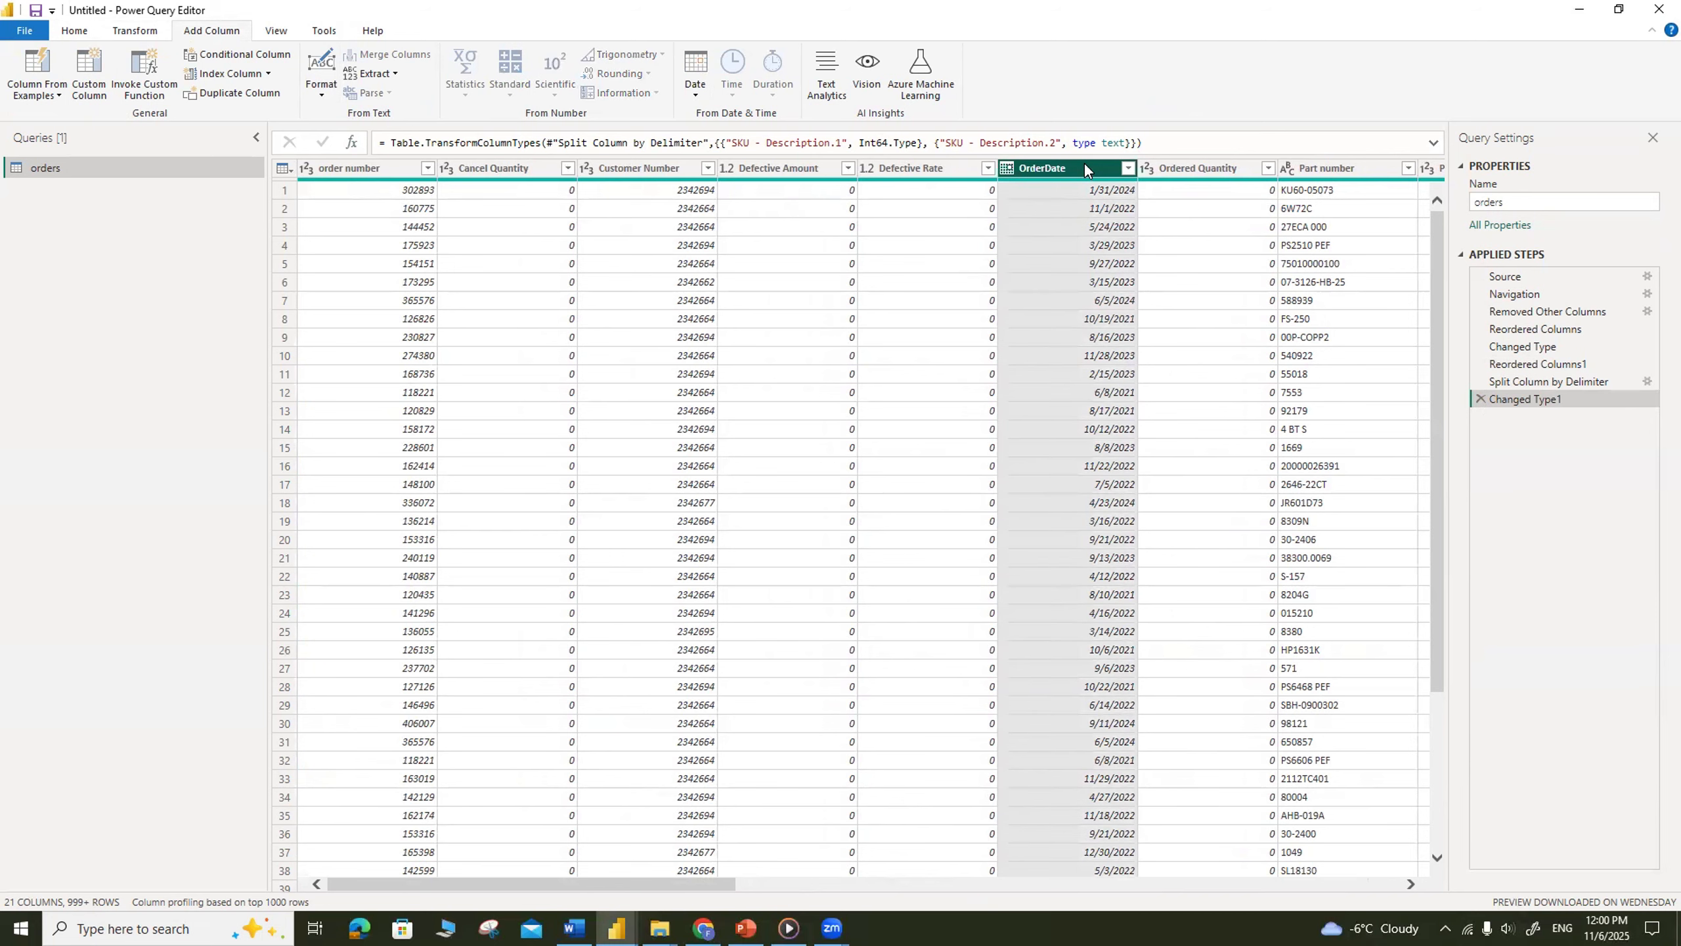
left_click(695, 98)
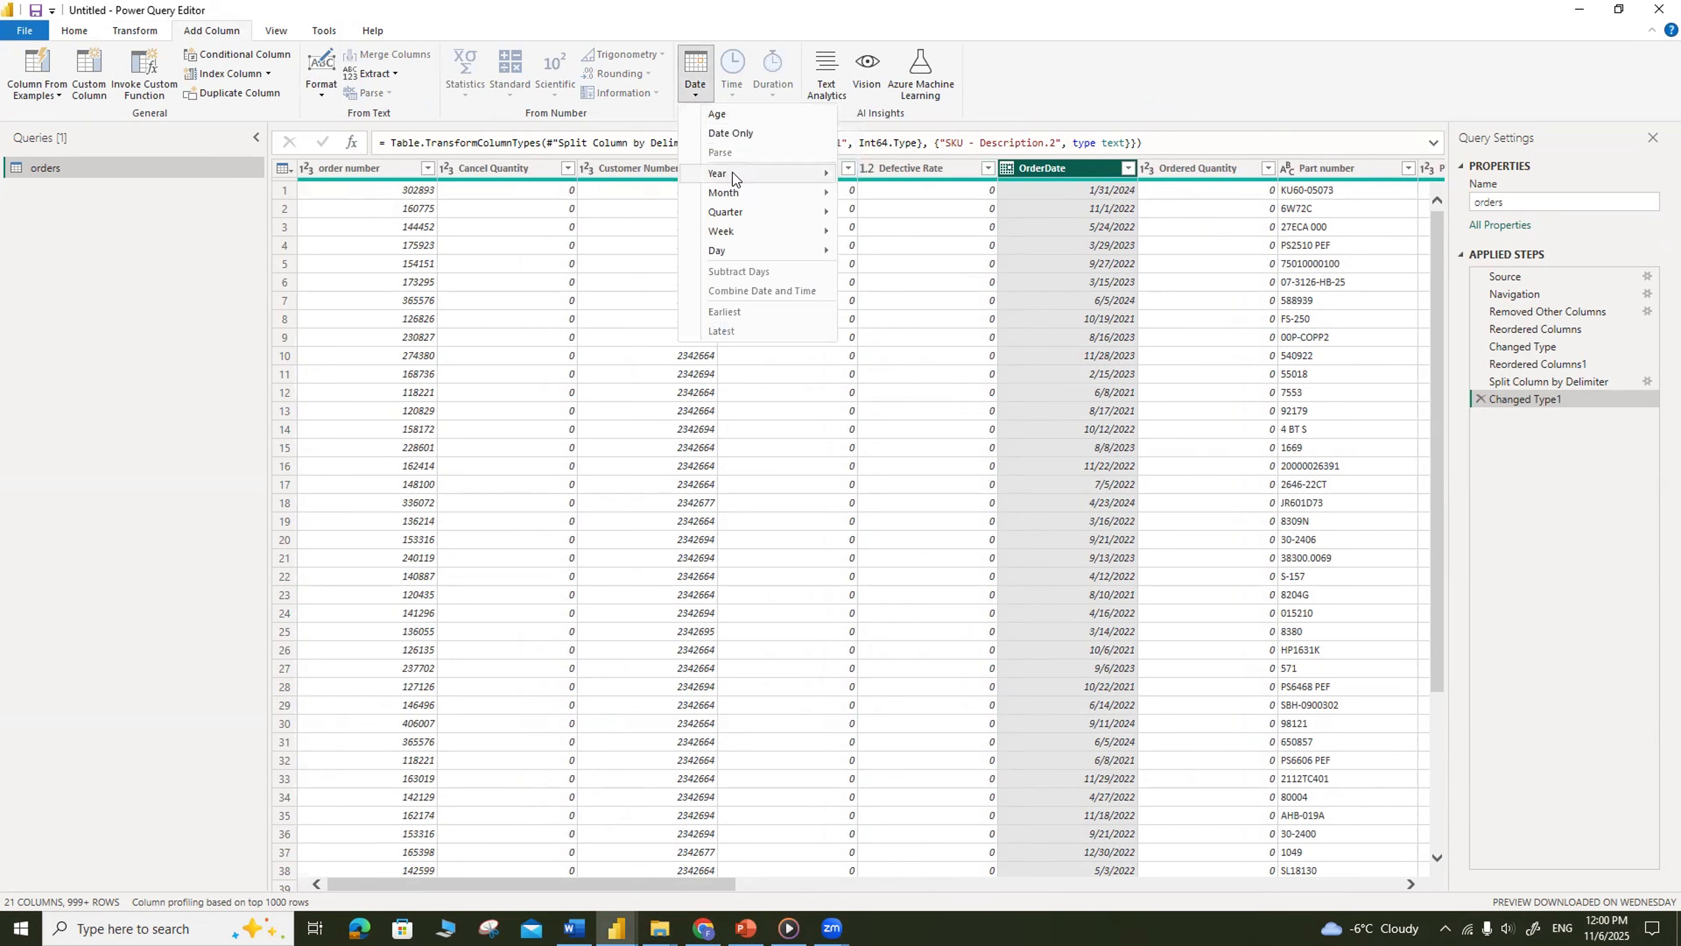
mouse_move(734, 178)
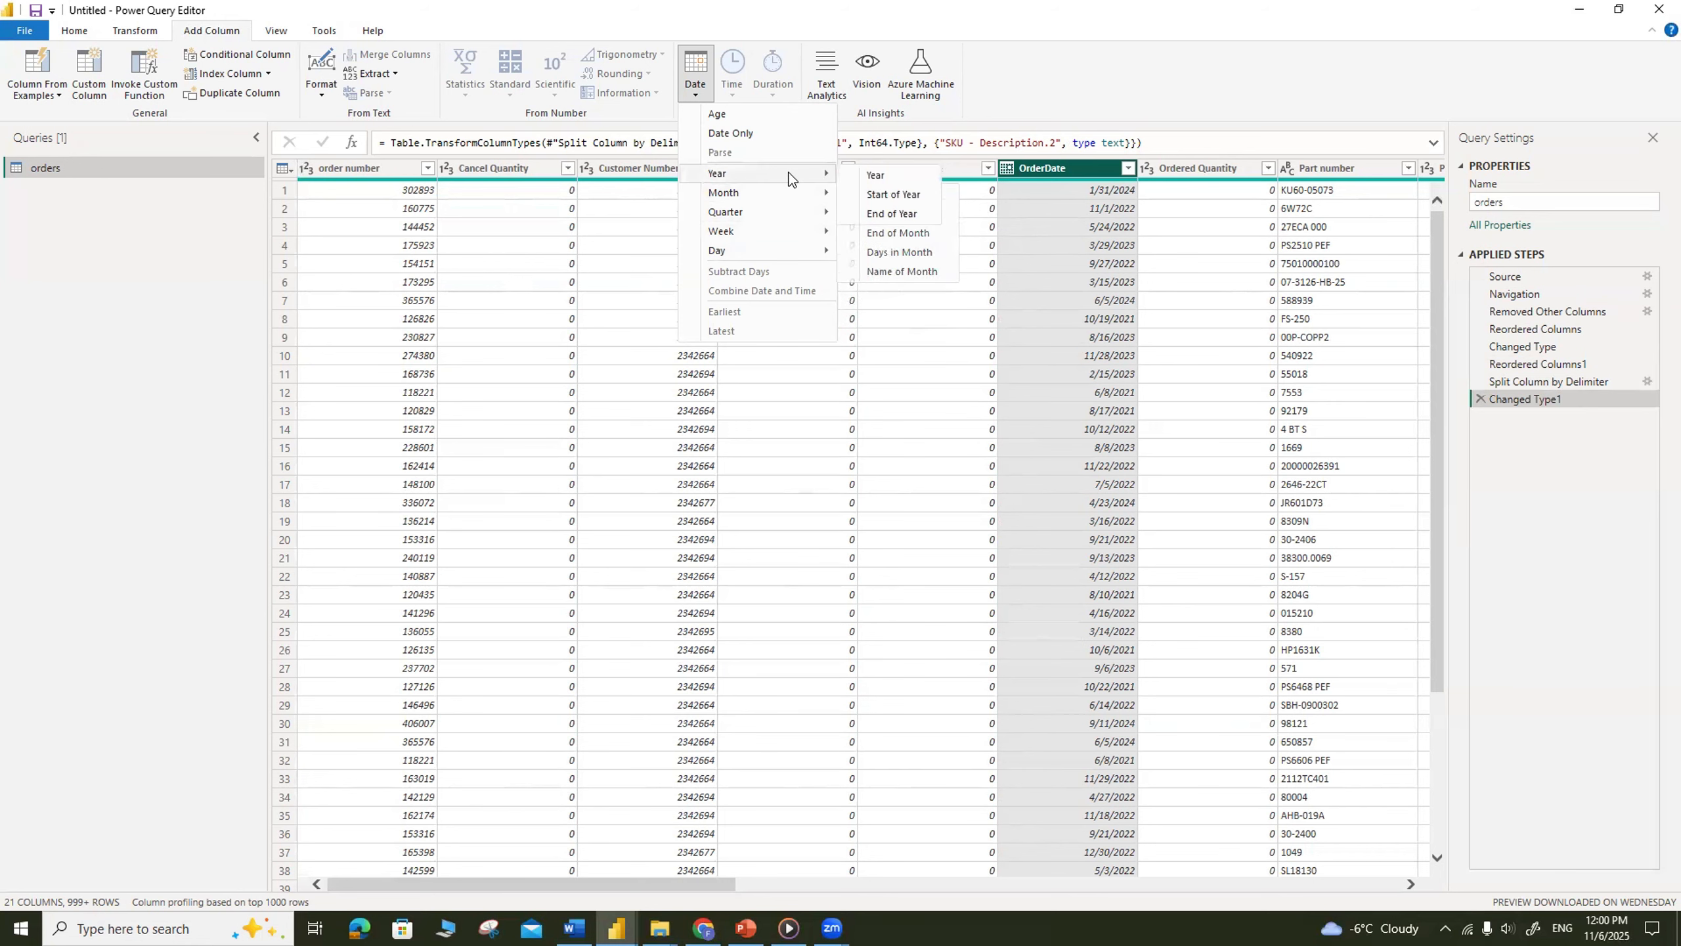
left_click(885, 173)
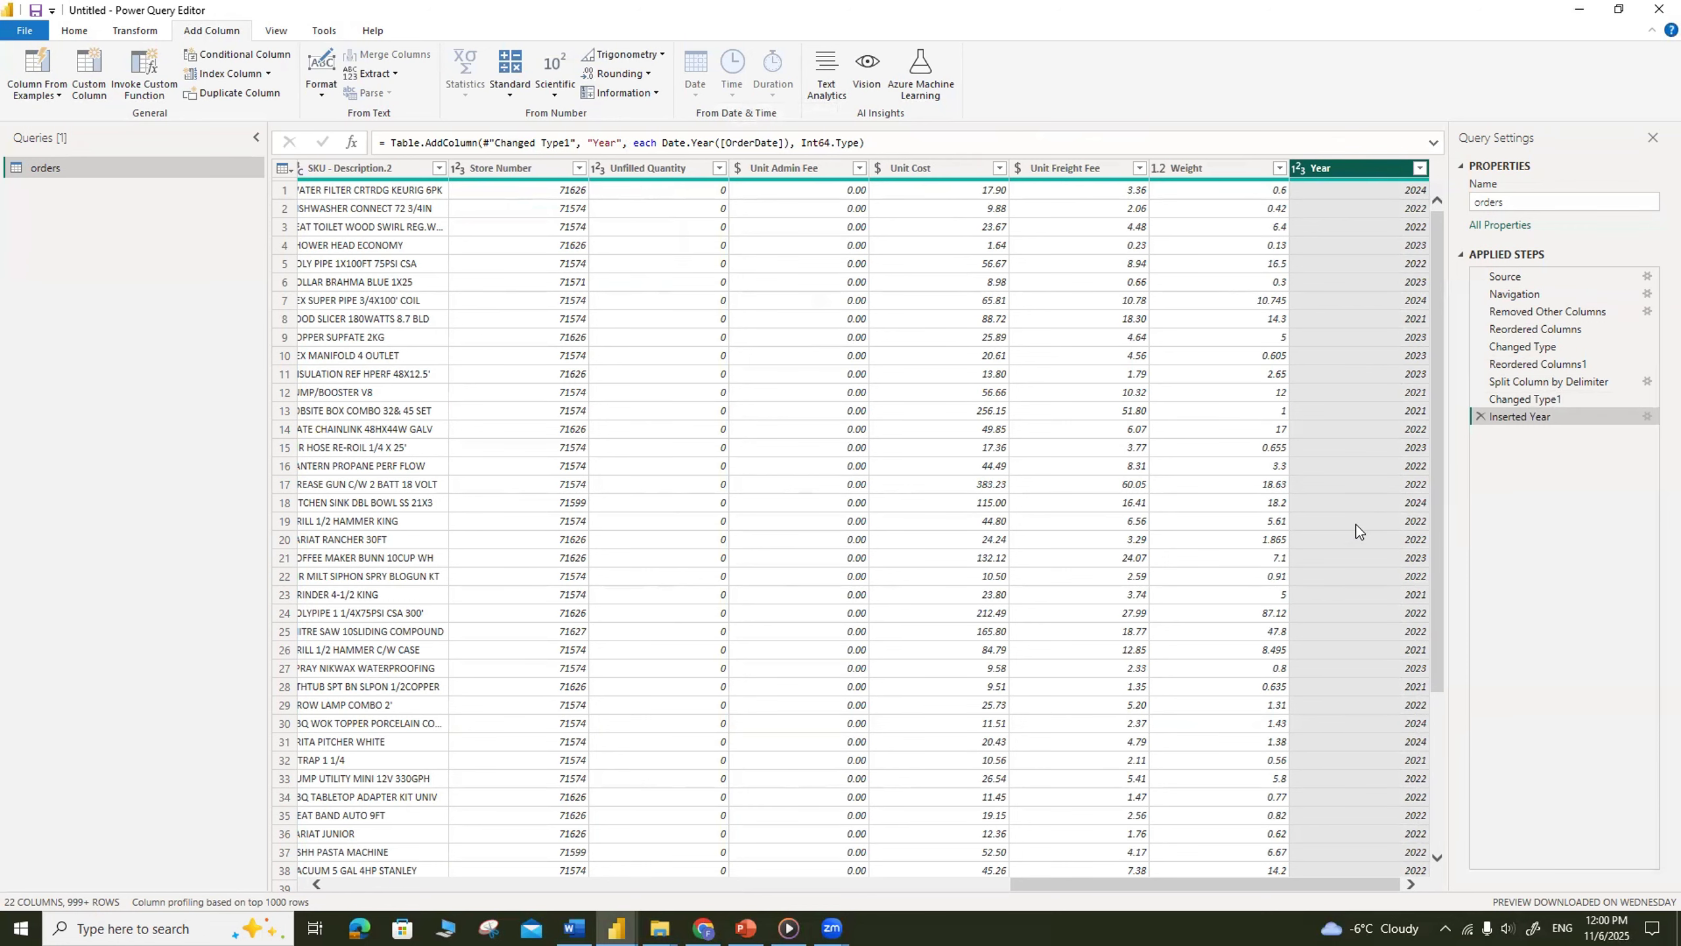
Step: Add a new column with the month number extracted from the OrderDate column
scroll(854, 178, "left", 5)
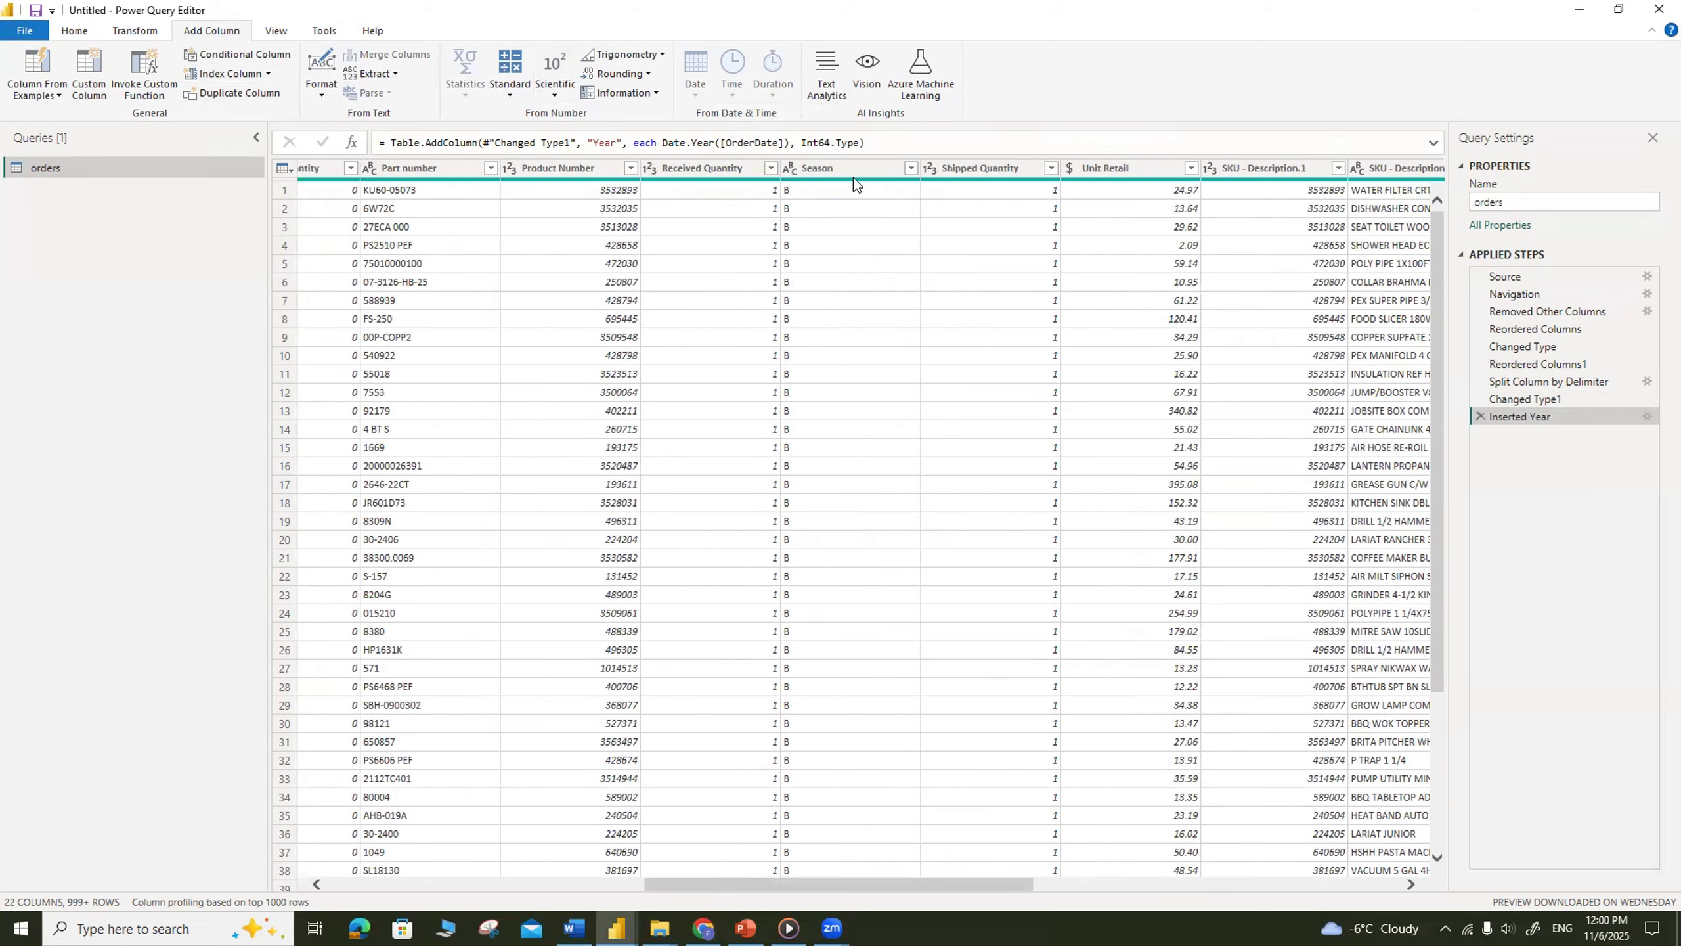
scroll(917, 861, "left", 5)
left_click(812, 168)
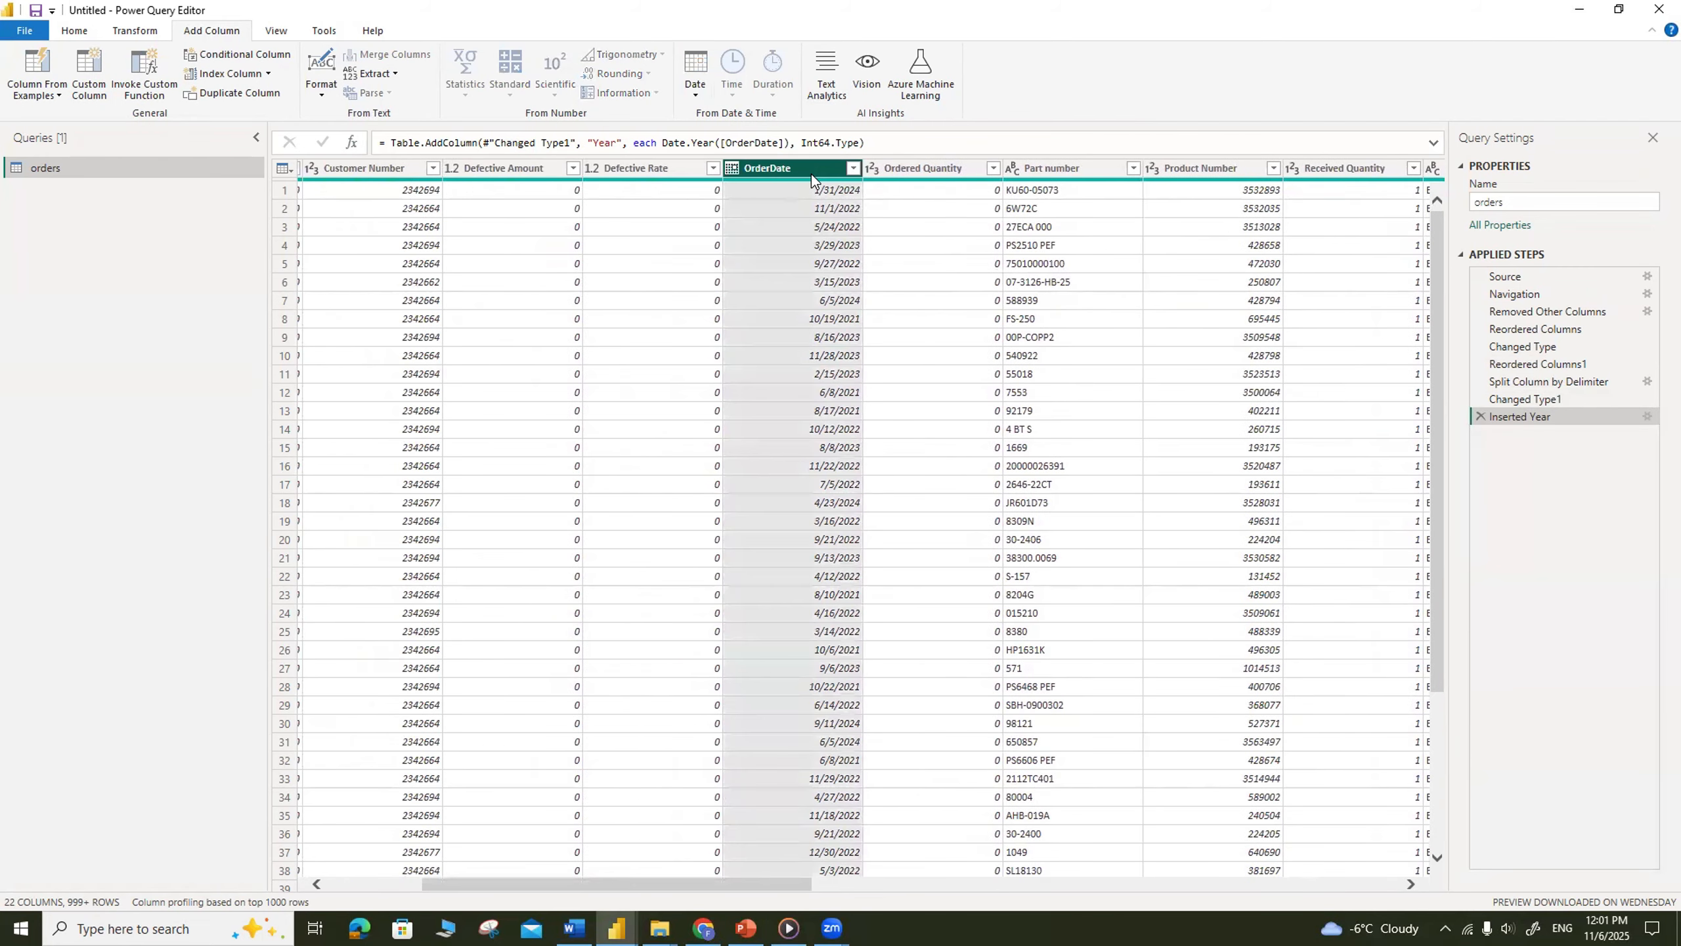
left_click(695, 73)
mouse_move(728, 192)
left_click(911, 196)
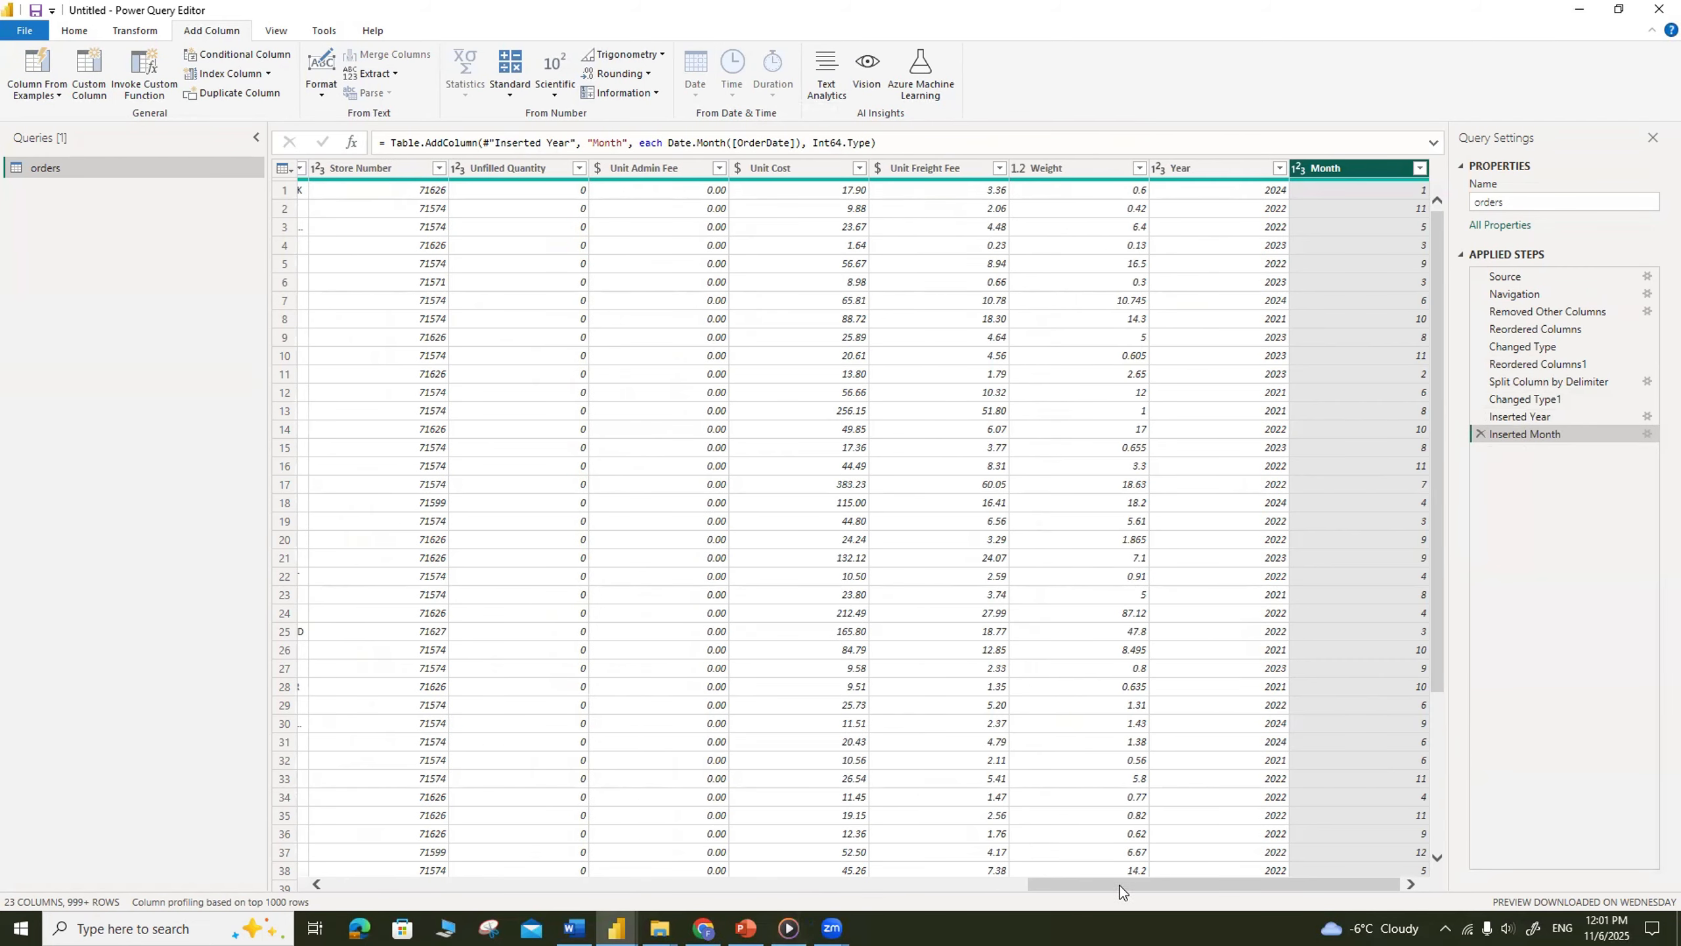
Step: Add Quarter, Week of Year and Day of Week columns extracted from the OrderDate column
left_click_drag(1125, 888, 372, 846)
left_click(1046, 168)
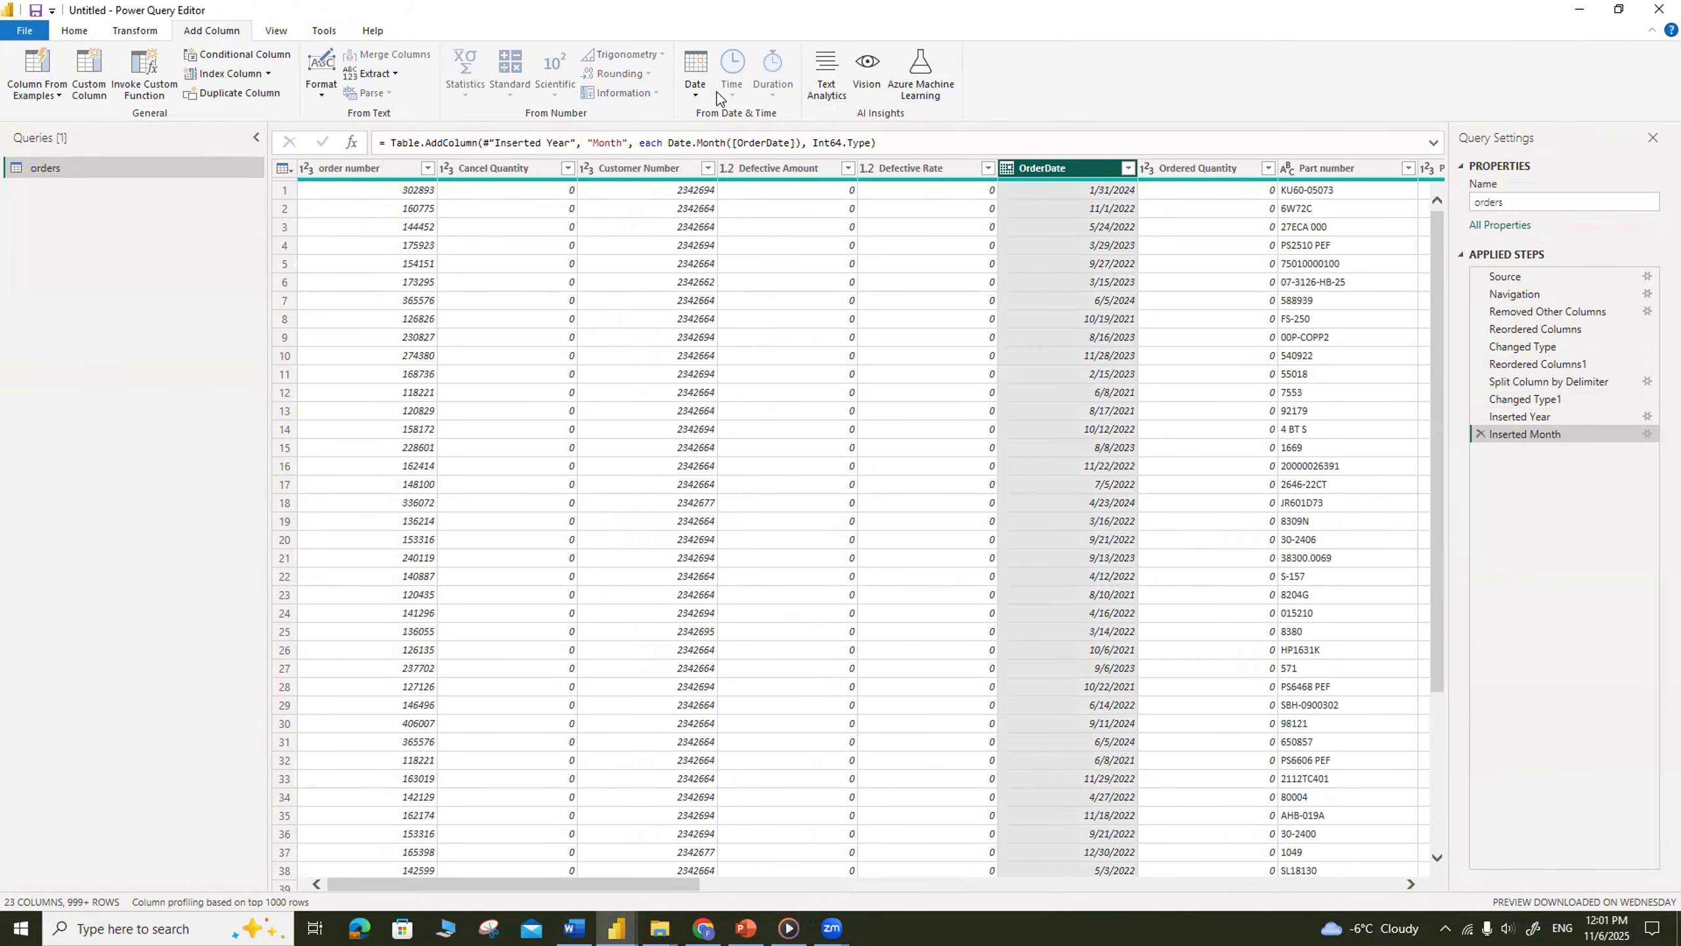
left_click(695, 76)
mouse_move(729, 211)
left_click(913, 215)
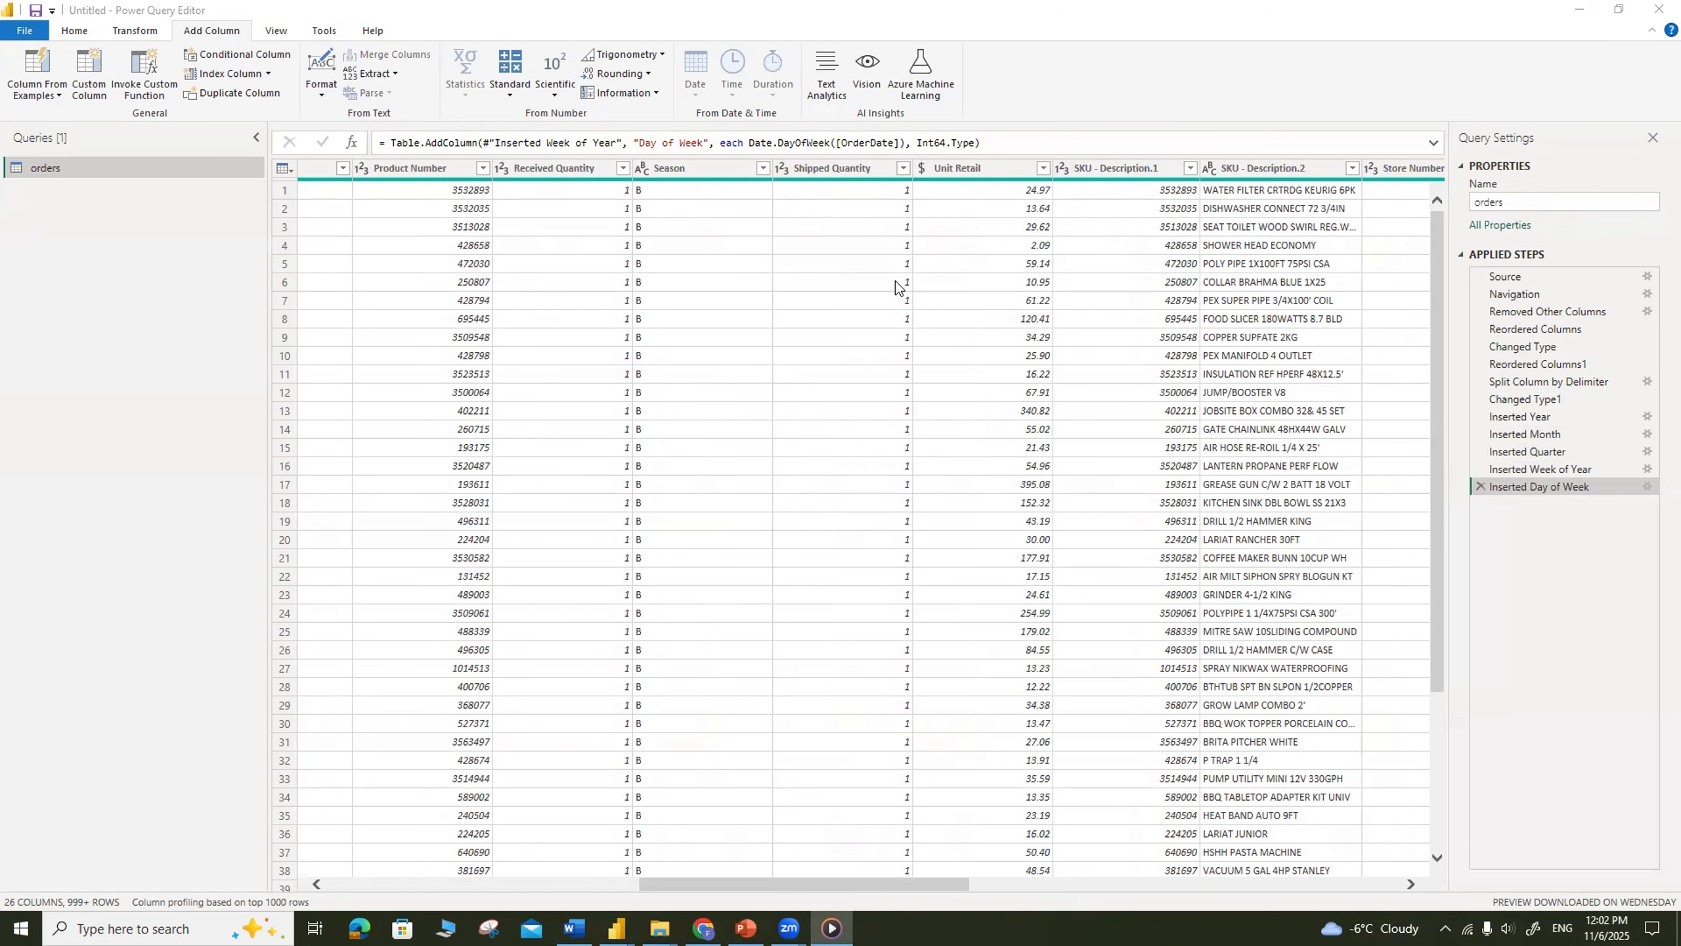
Step: Add a new column that multiplies Shipped Quantity by Unit Retail
left_click(828, 167)
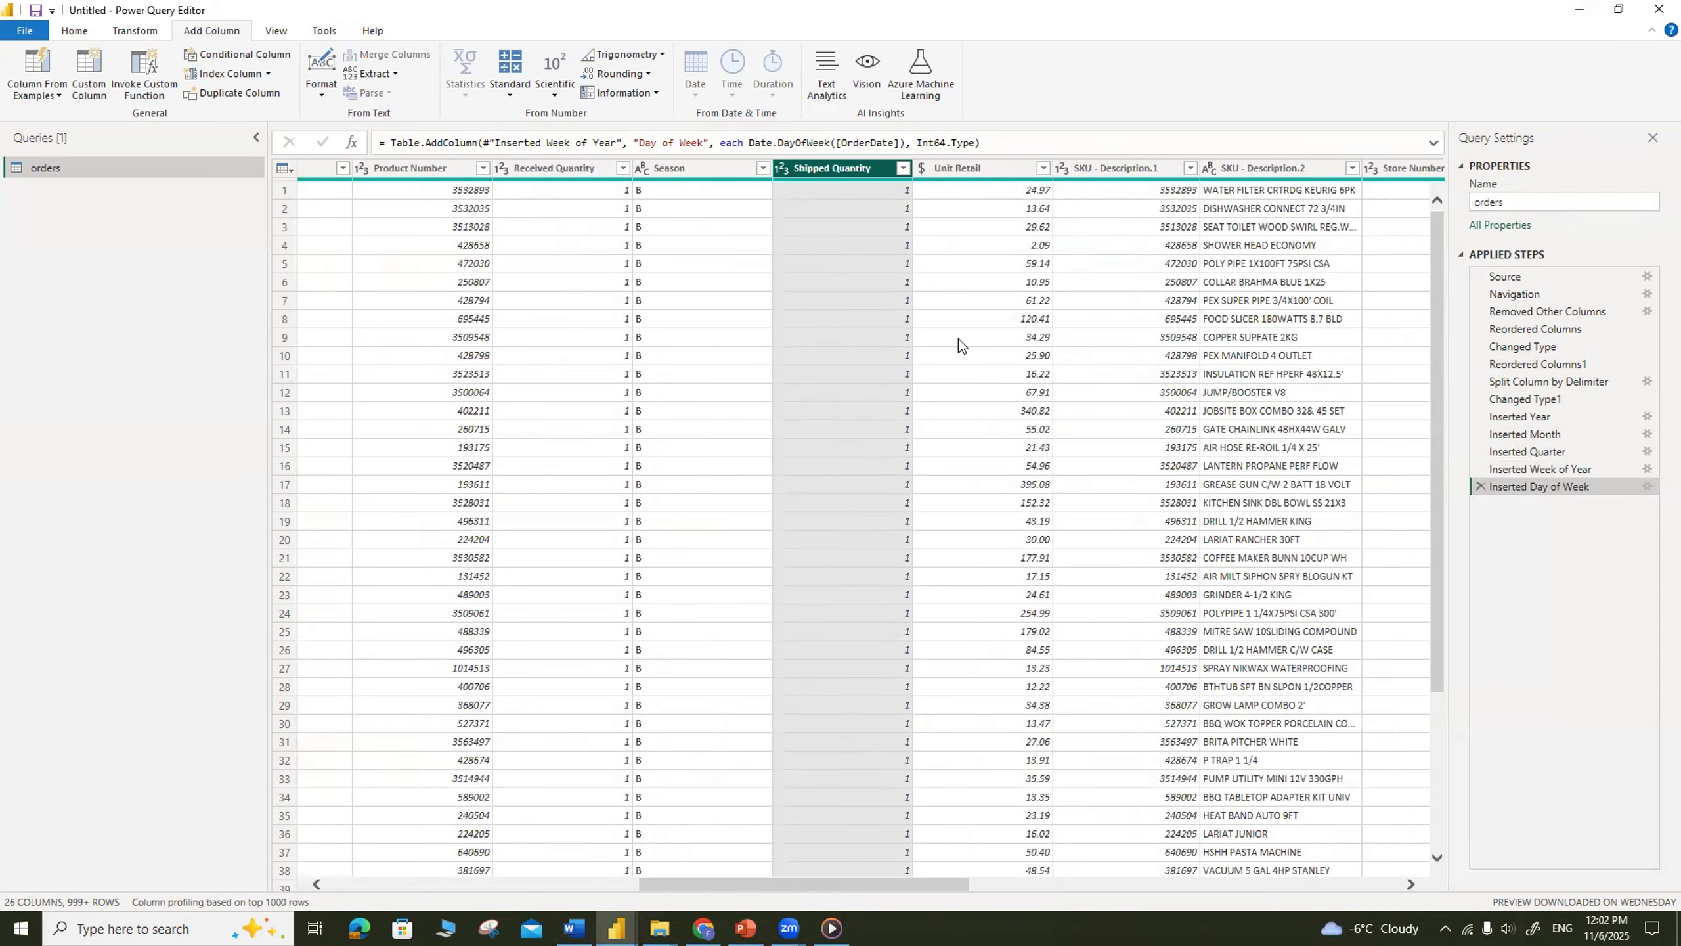
left_click(984, 173, "ctrl")
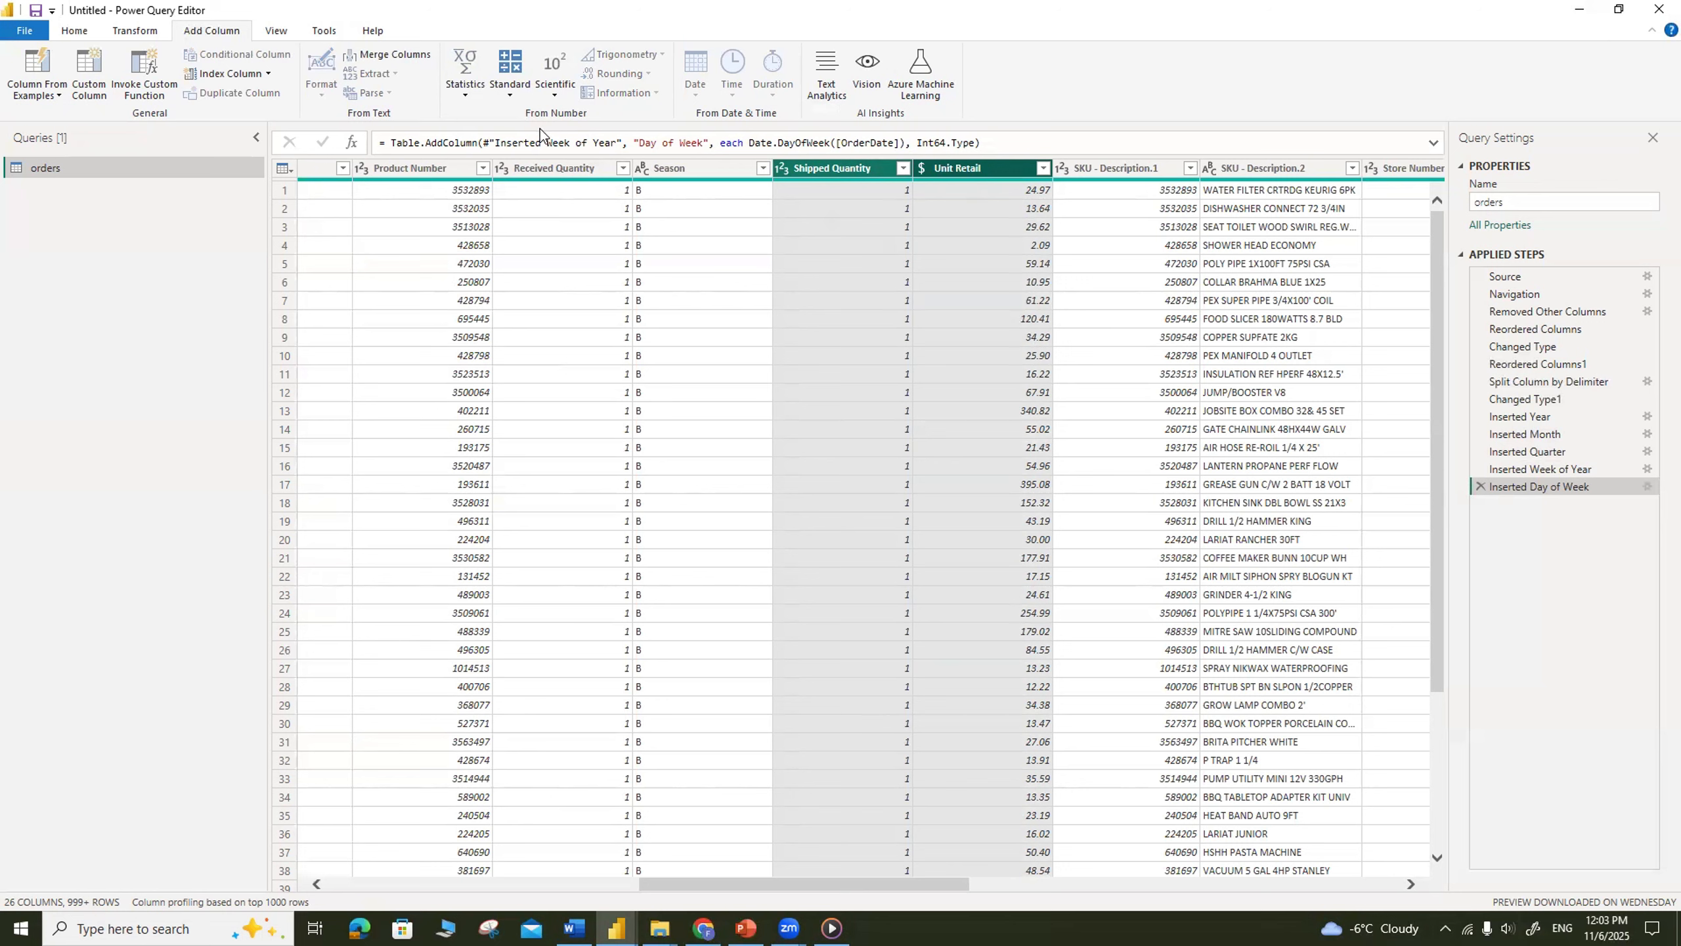
left_click(509, 96)
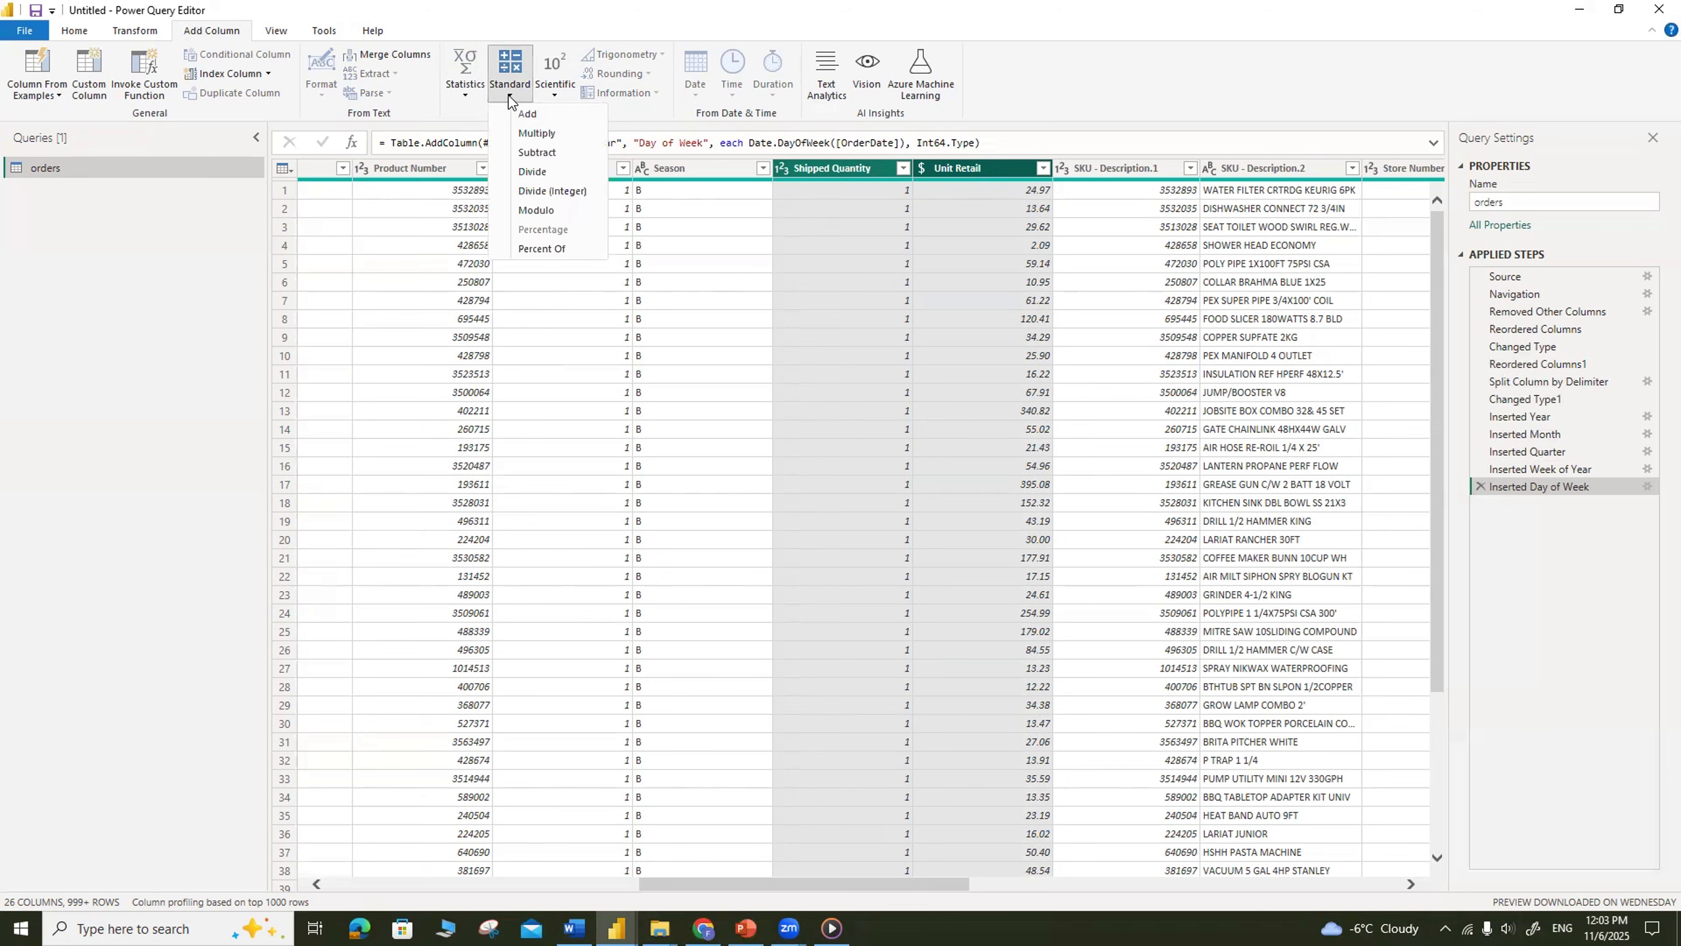
left_click(540, 132)
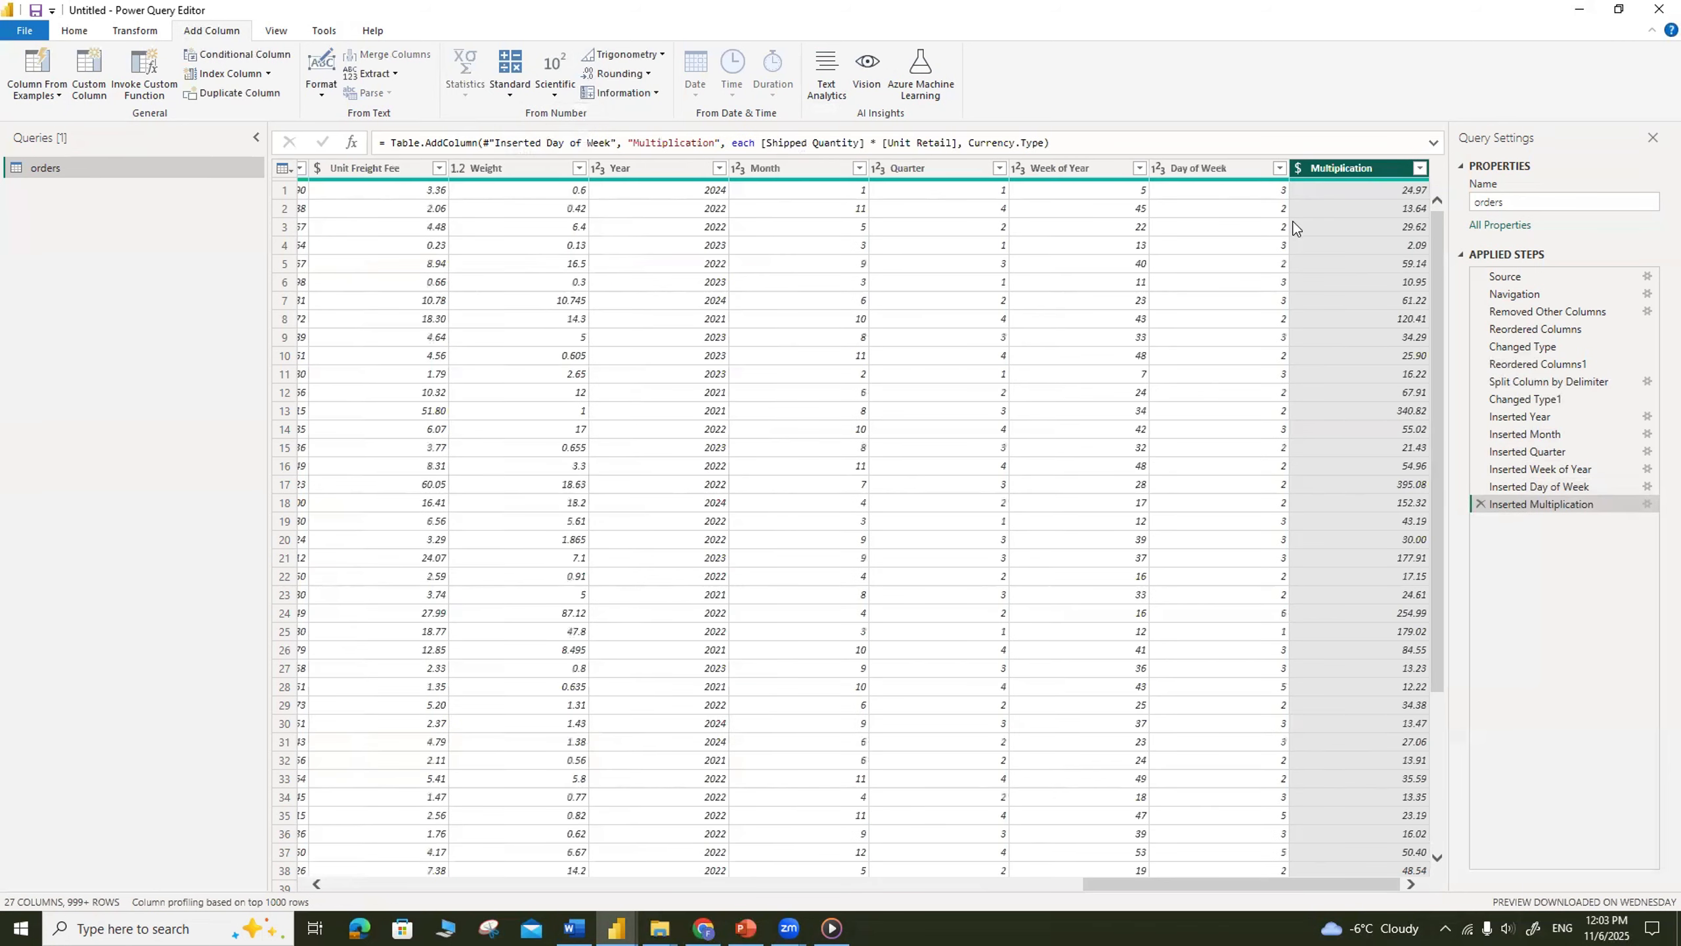
Step: Rename the new Multiplication column as Total Sales PQ
right_click(1363, 171)
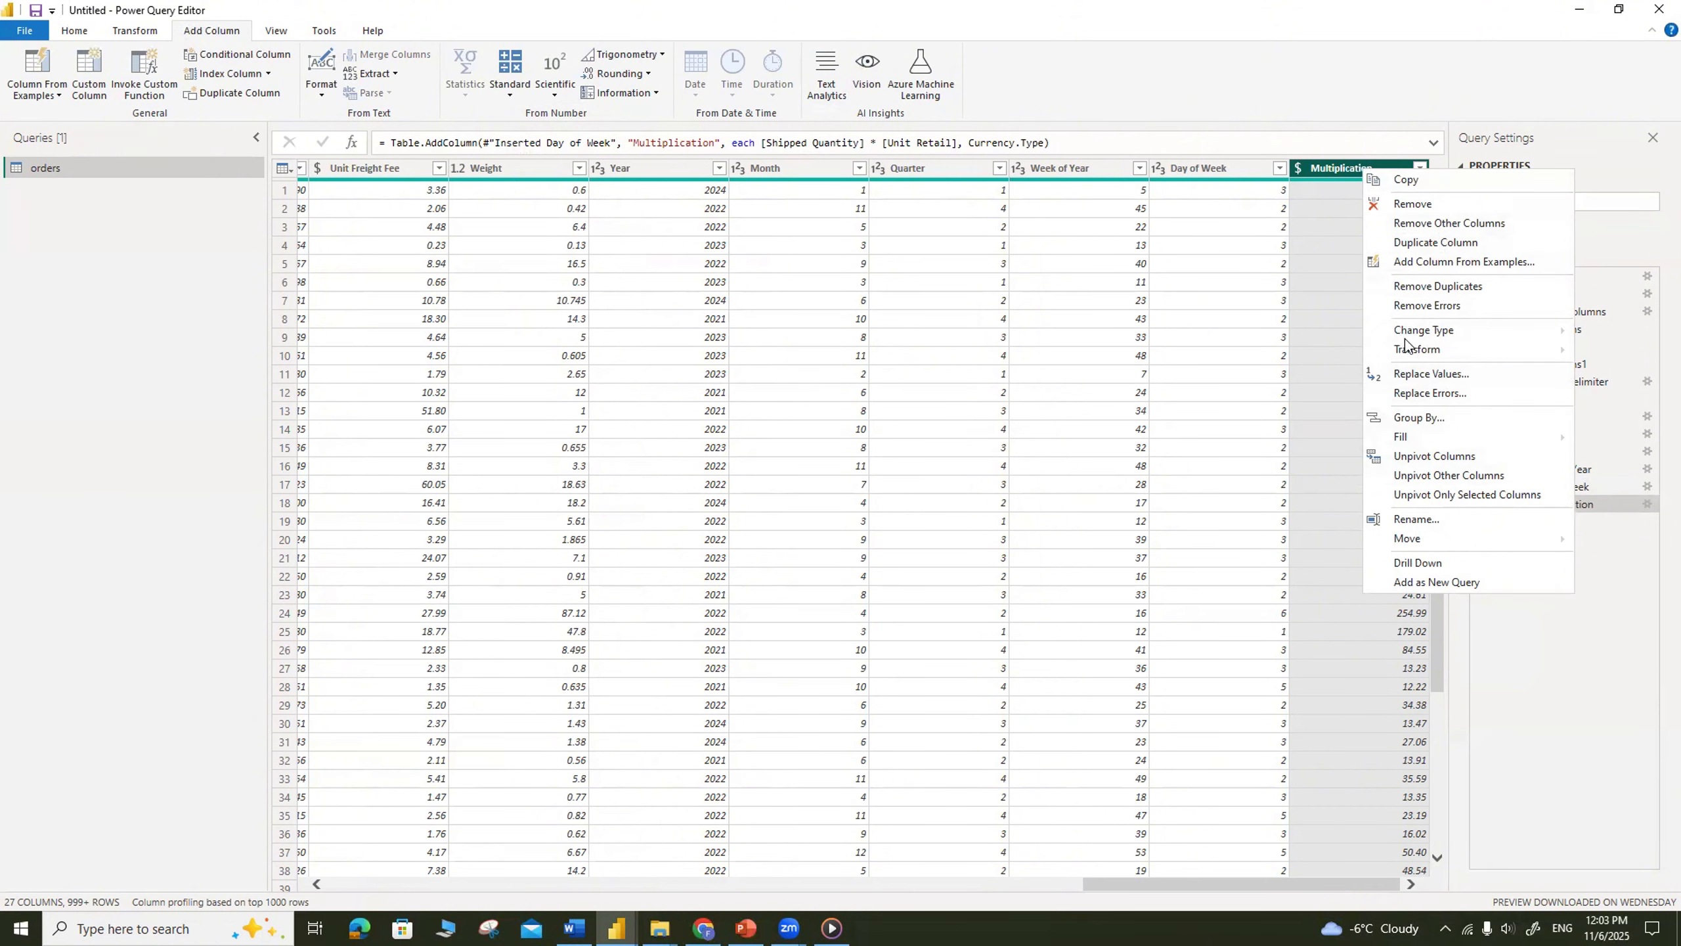
left_click(1437, 520)
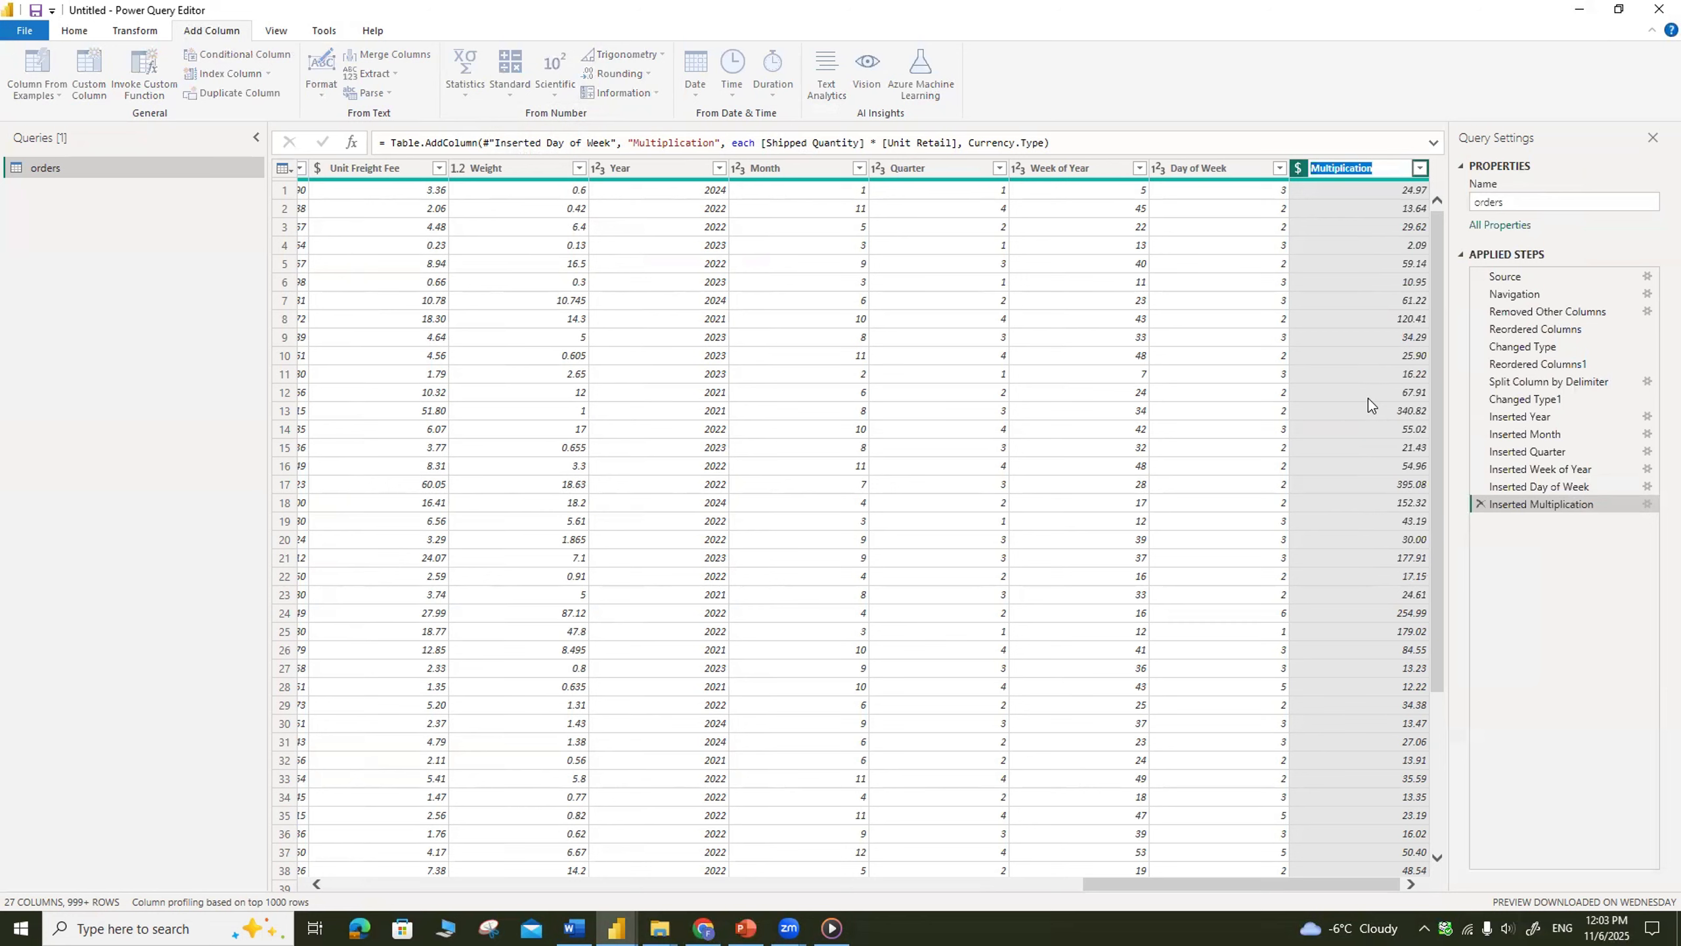
type("Total Sales PQ")
key("Return")
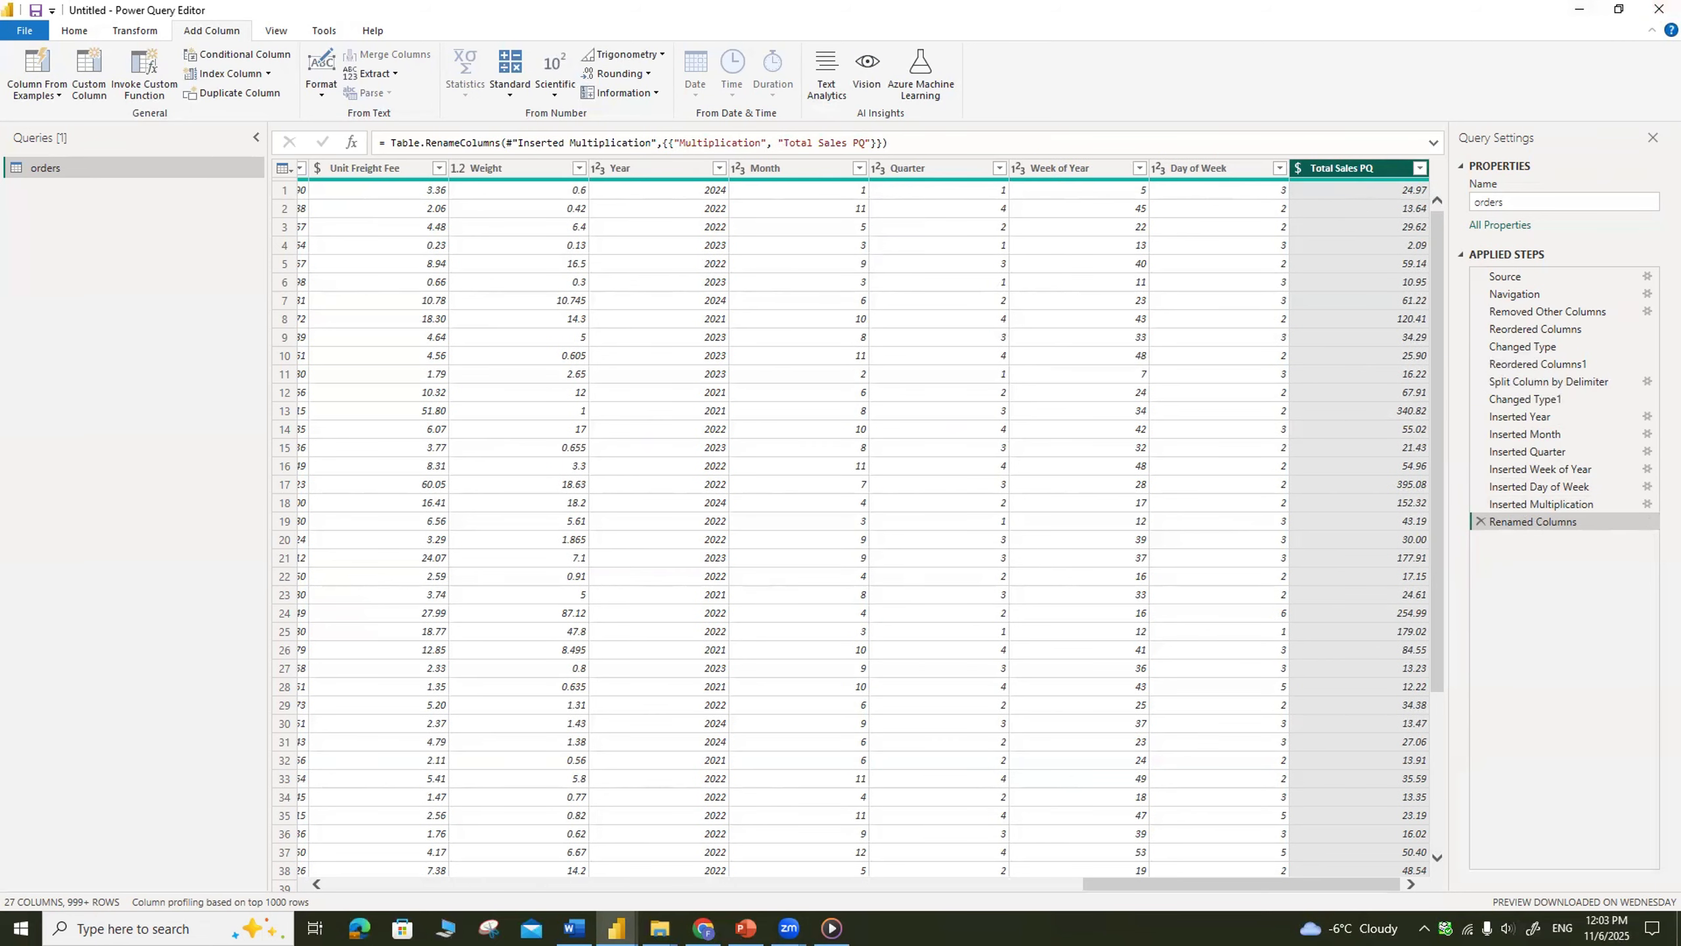
key("alt+Tab")
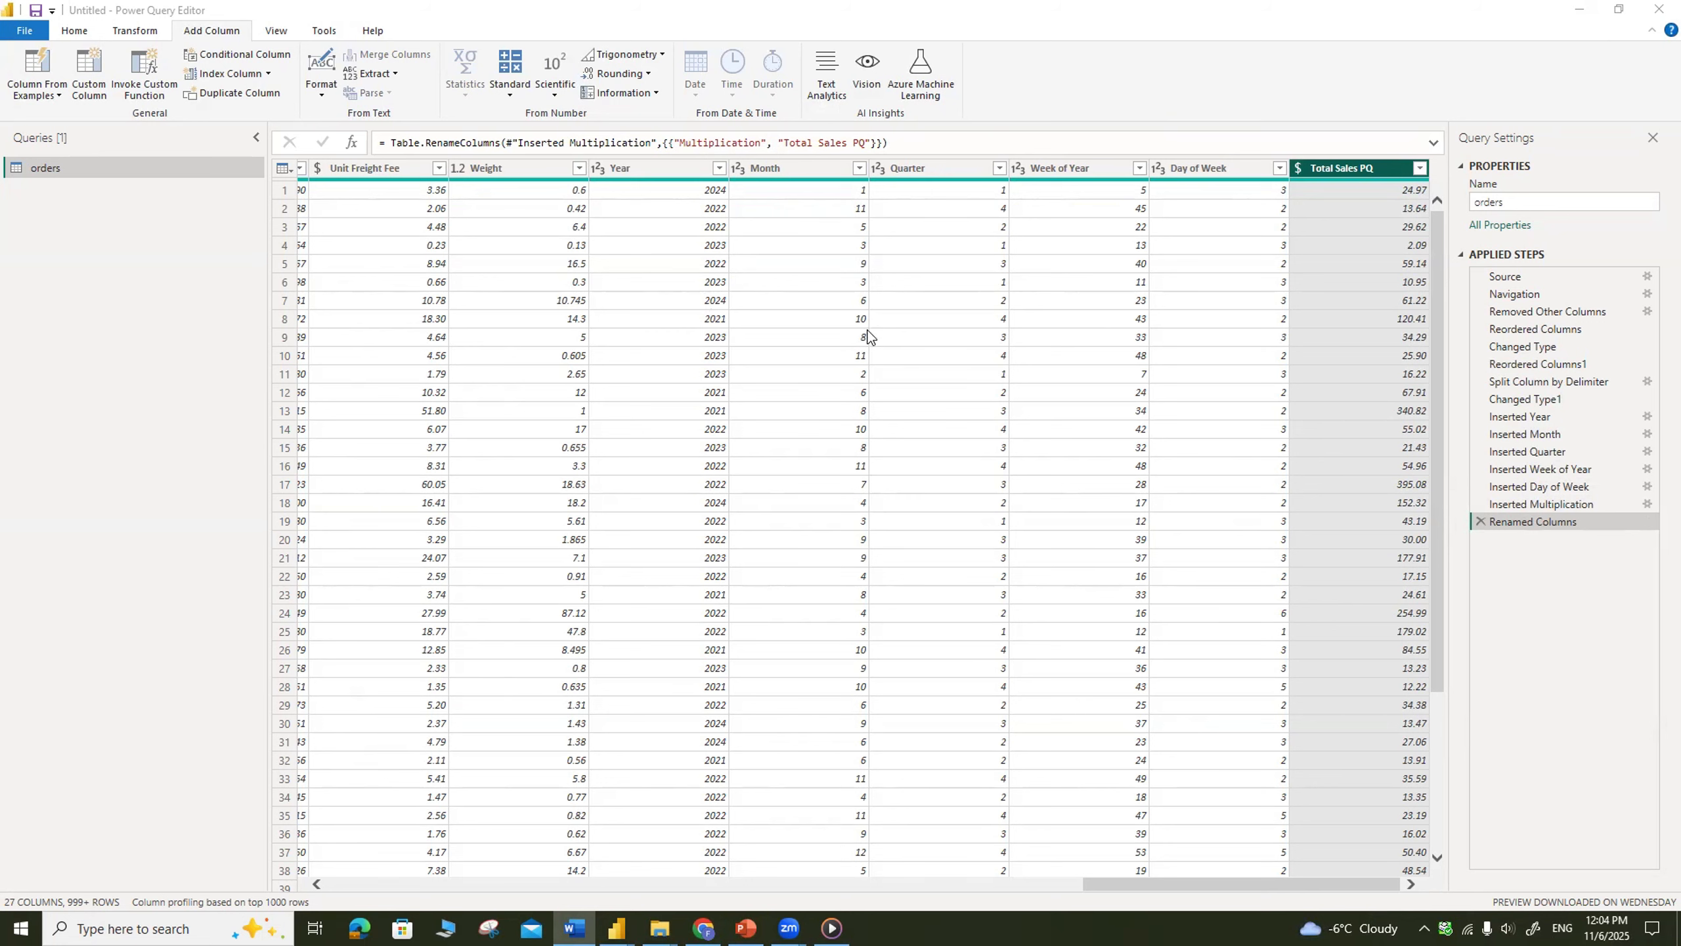
Step: Start a conditional column named IsWeekend and add a second Else If clause to it
left_click(1205, 169)
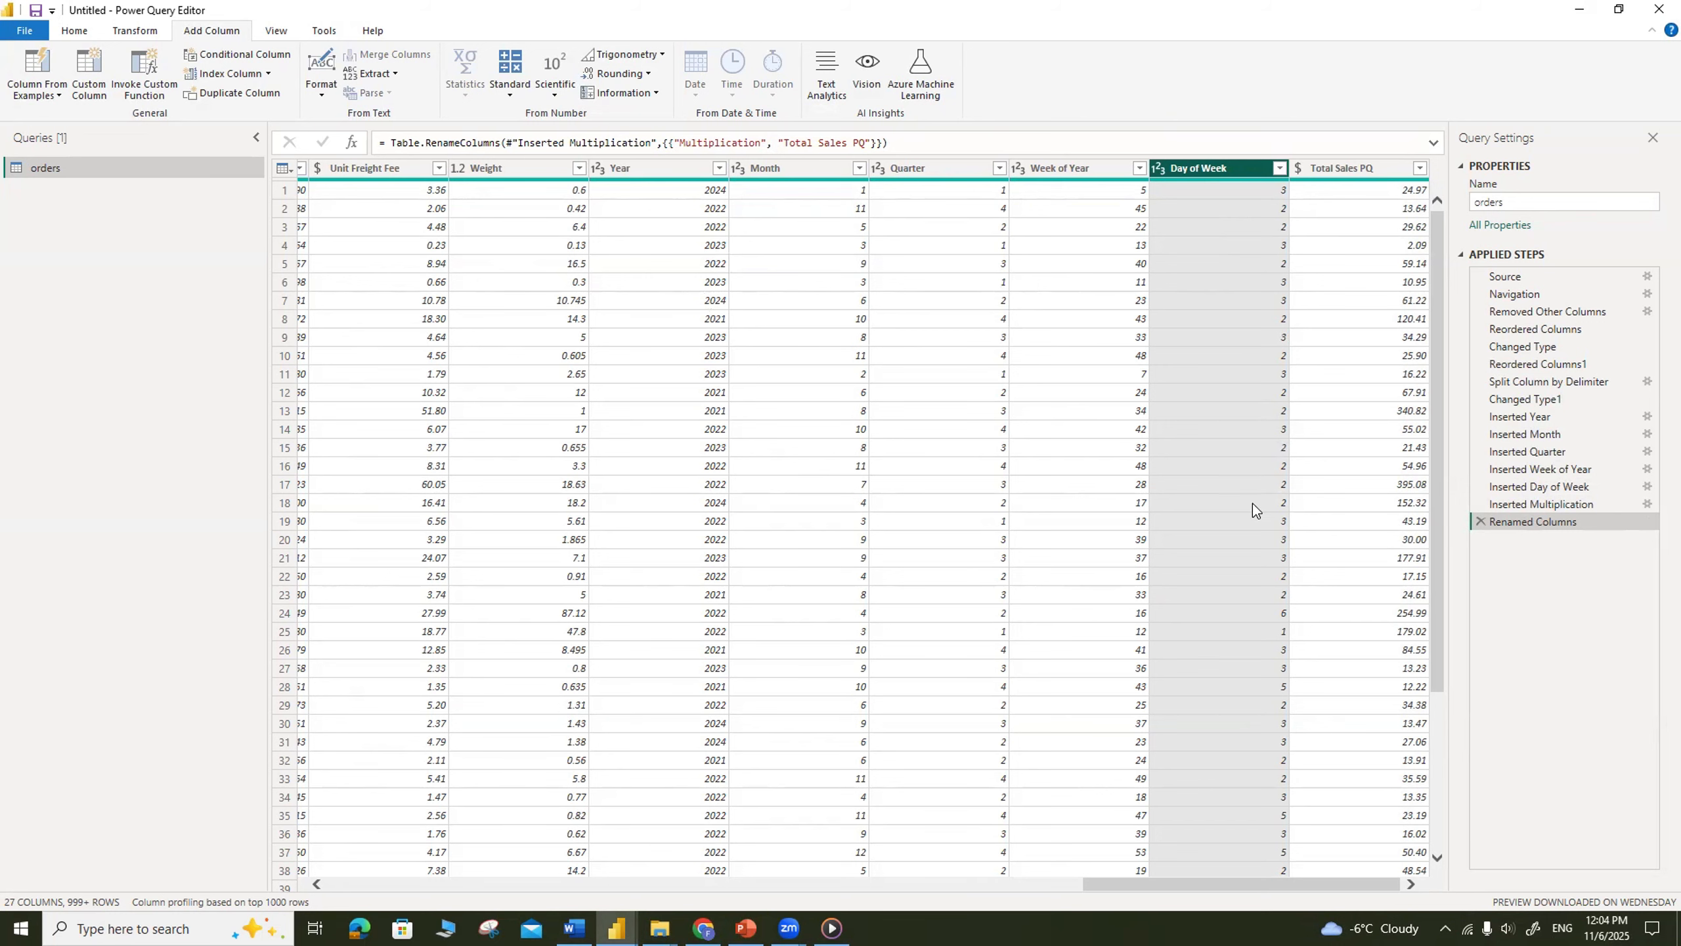
scroll(1237, 521, "down", 10)
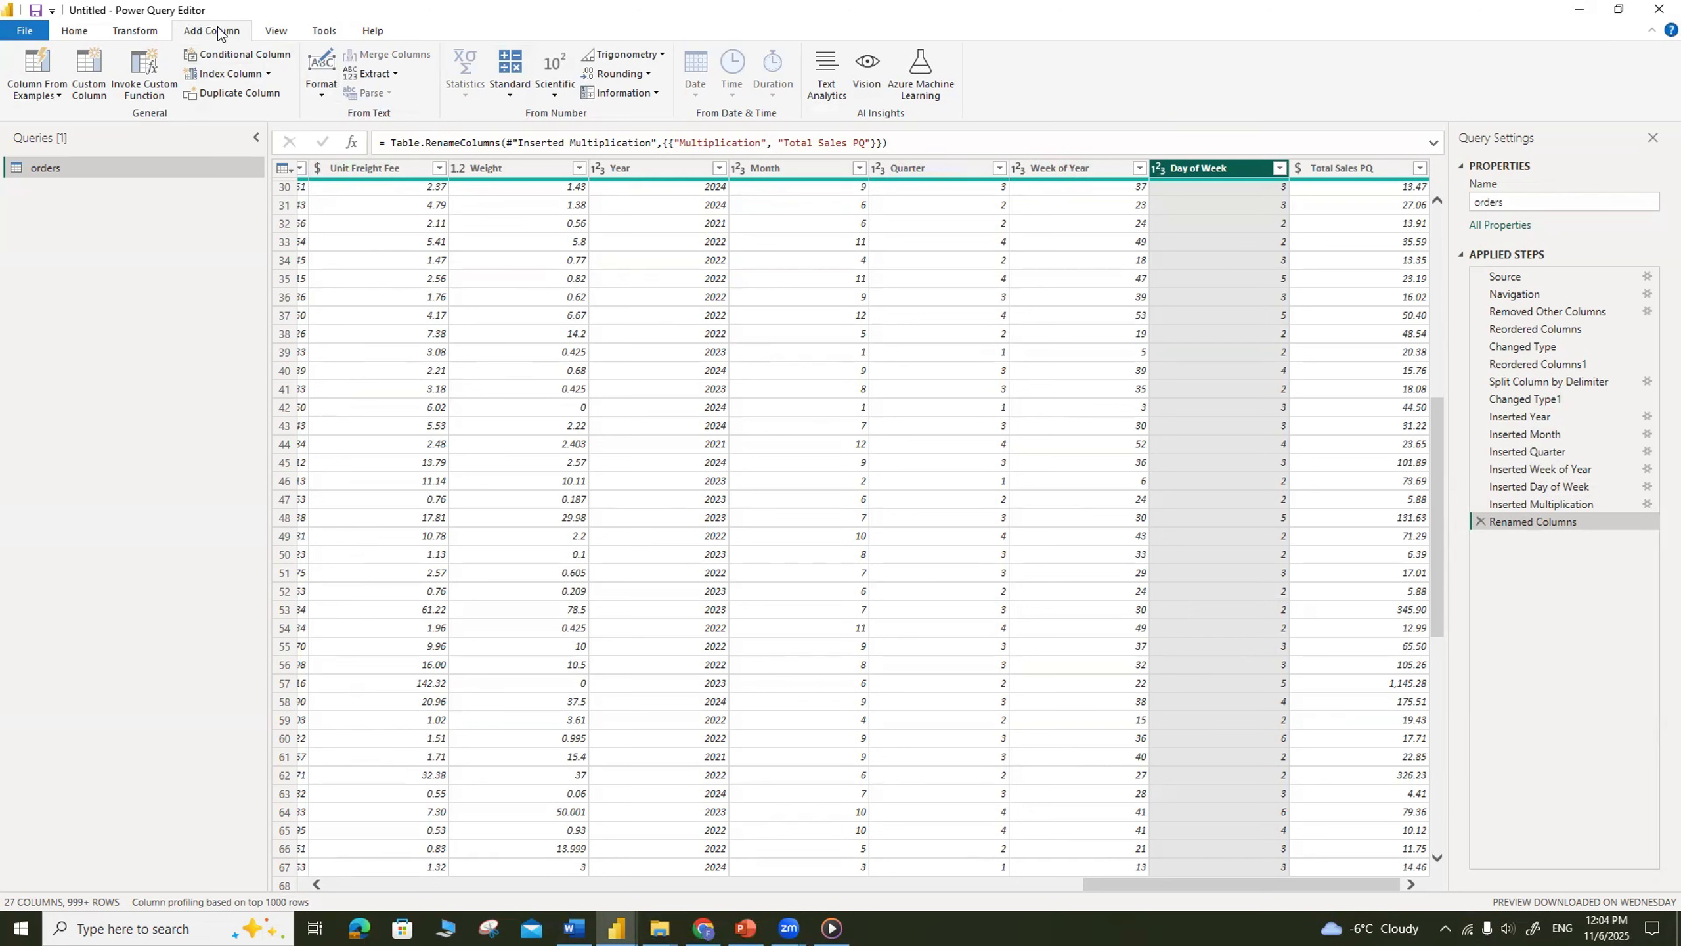
left_click(240, 60)
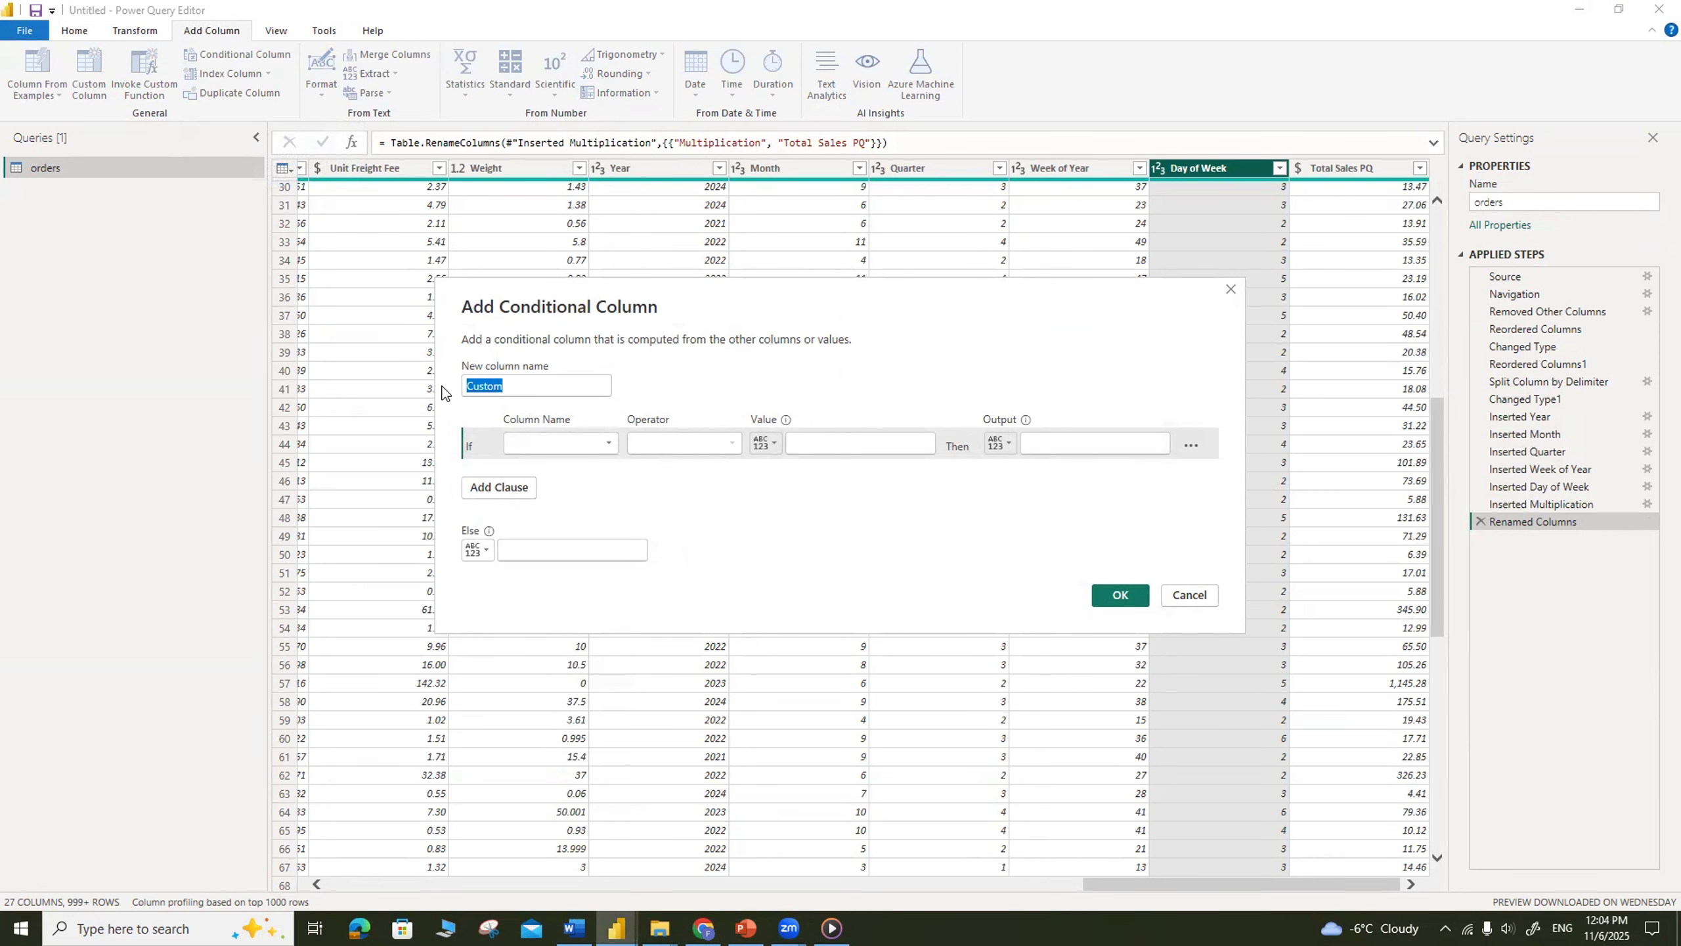
type("i")
key("BackSpace")
type("Is")
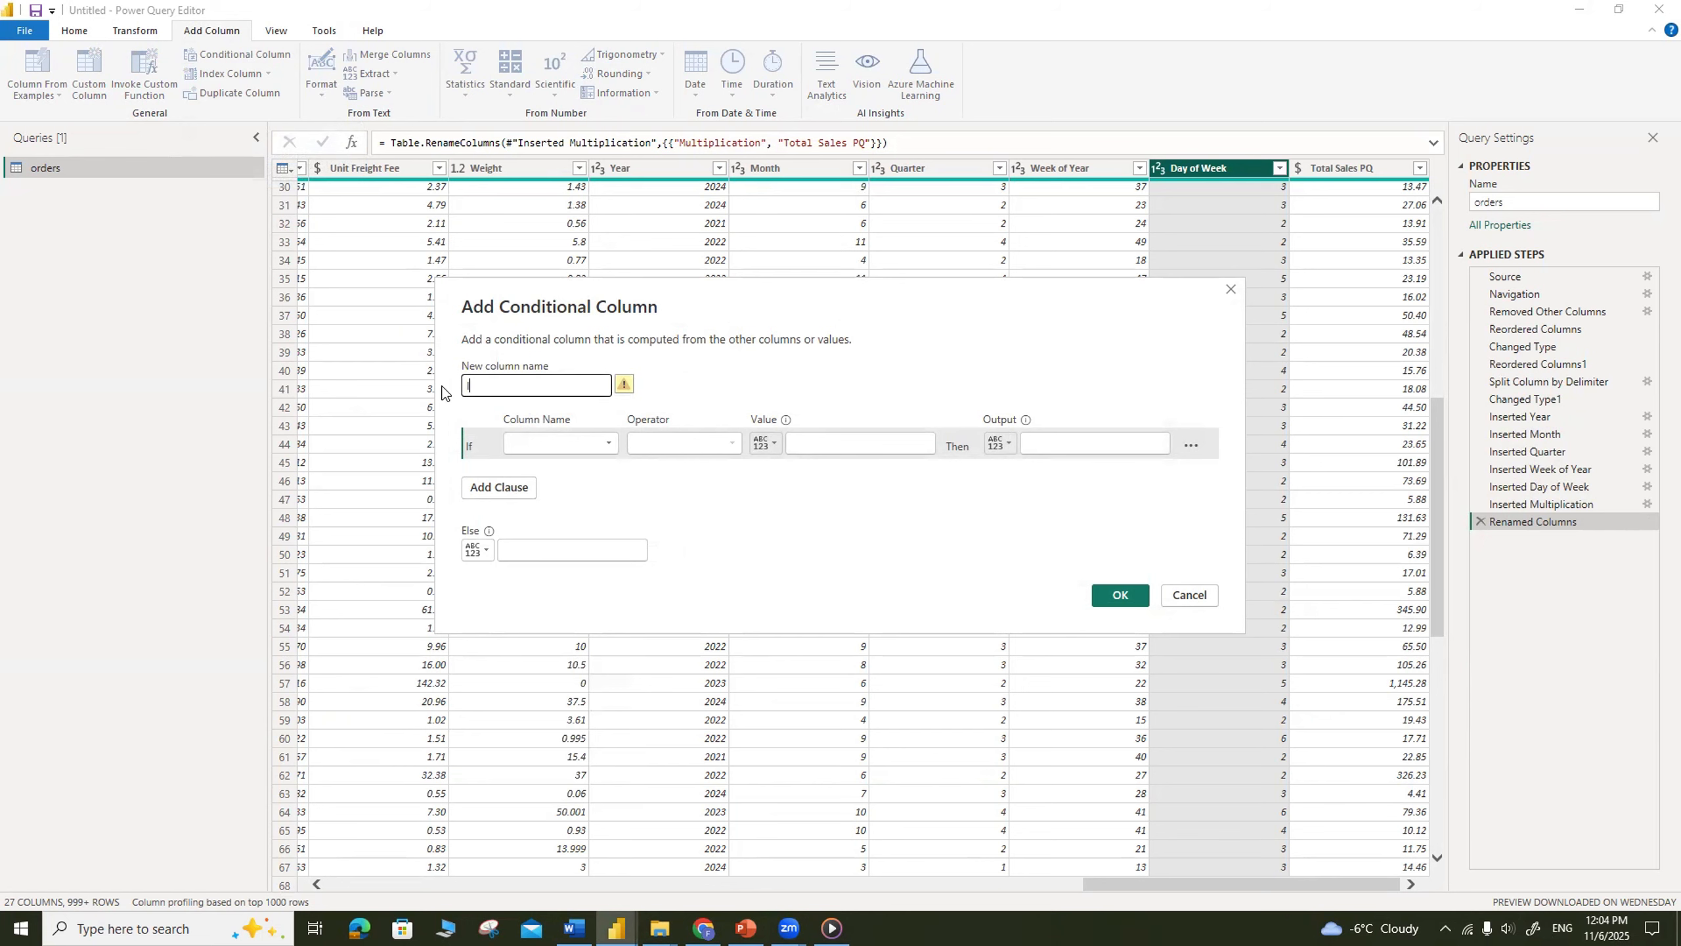
type("Weekend")
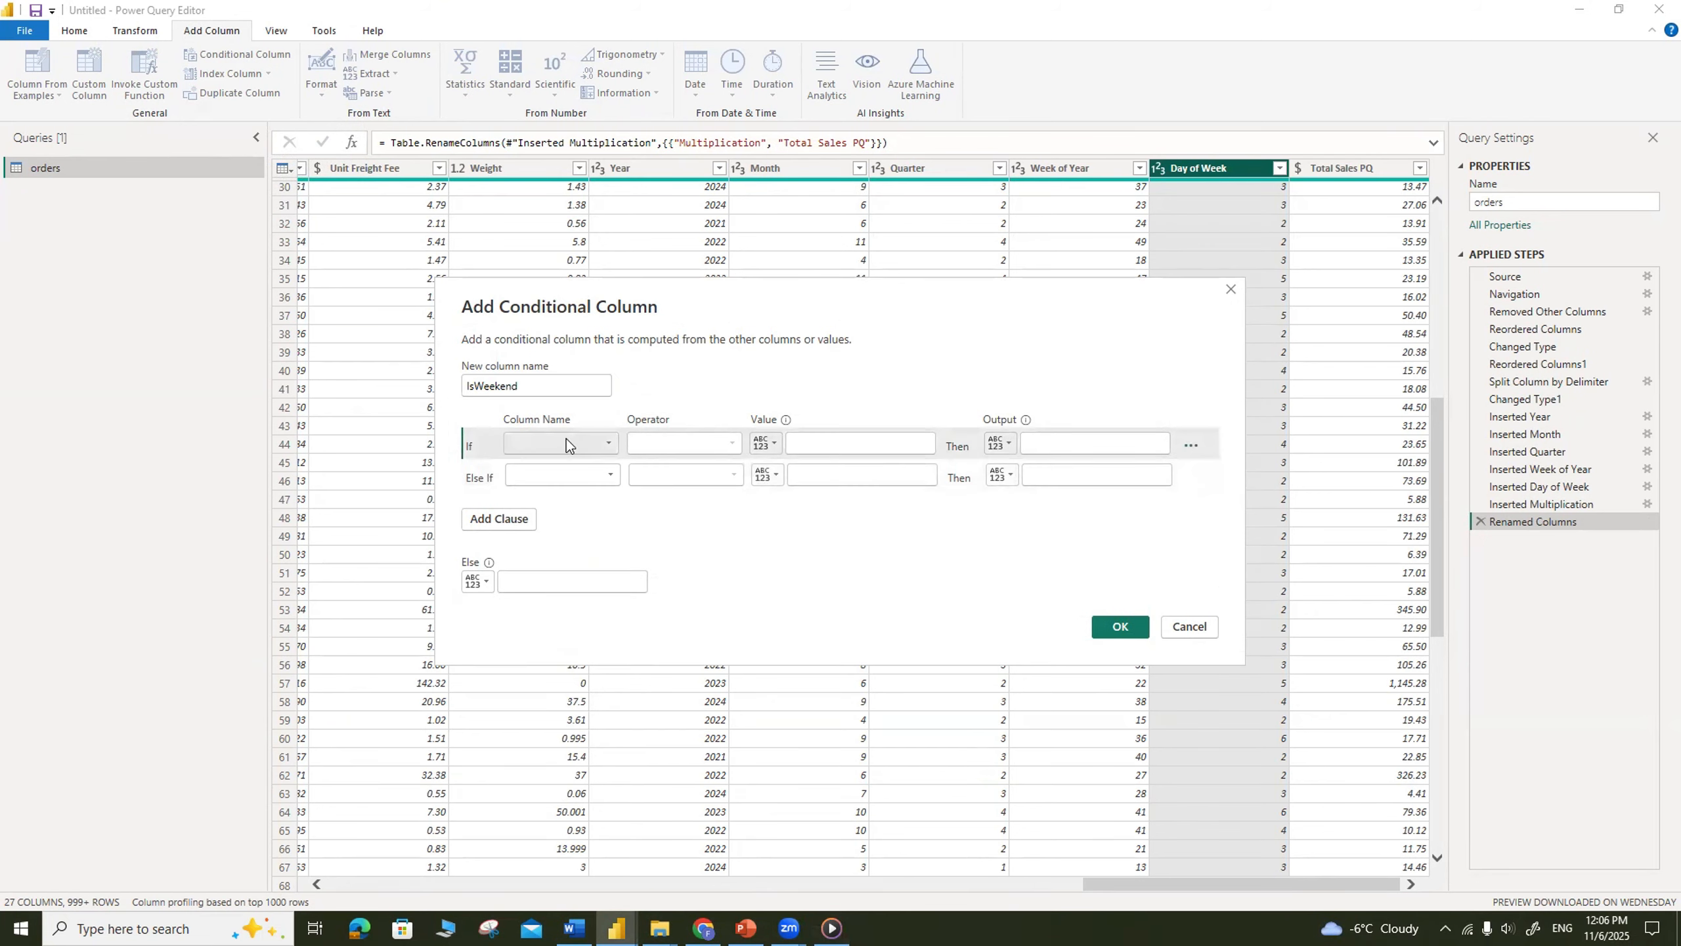
Step: Define the first condition so that Day of Week equals 0 outputs True
left_click(566, 442)
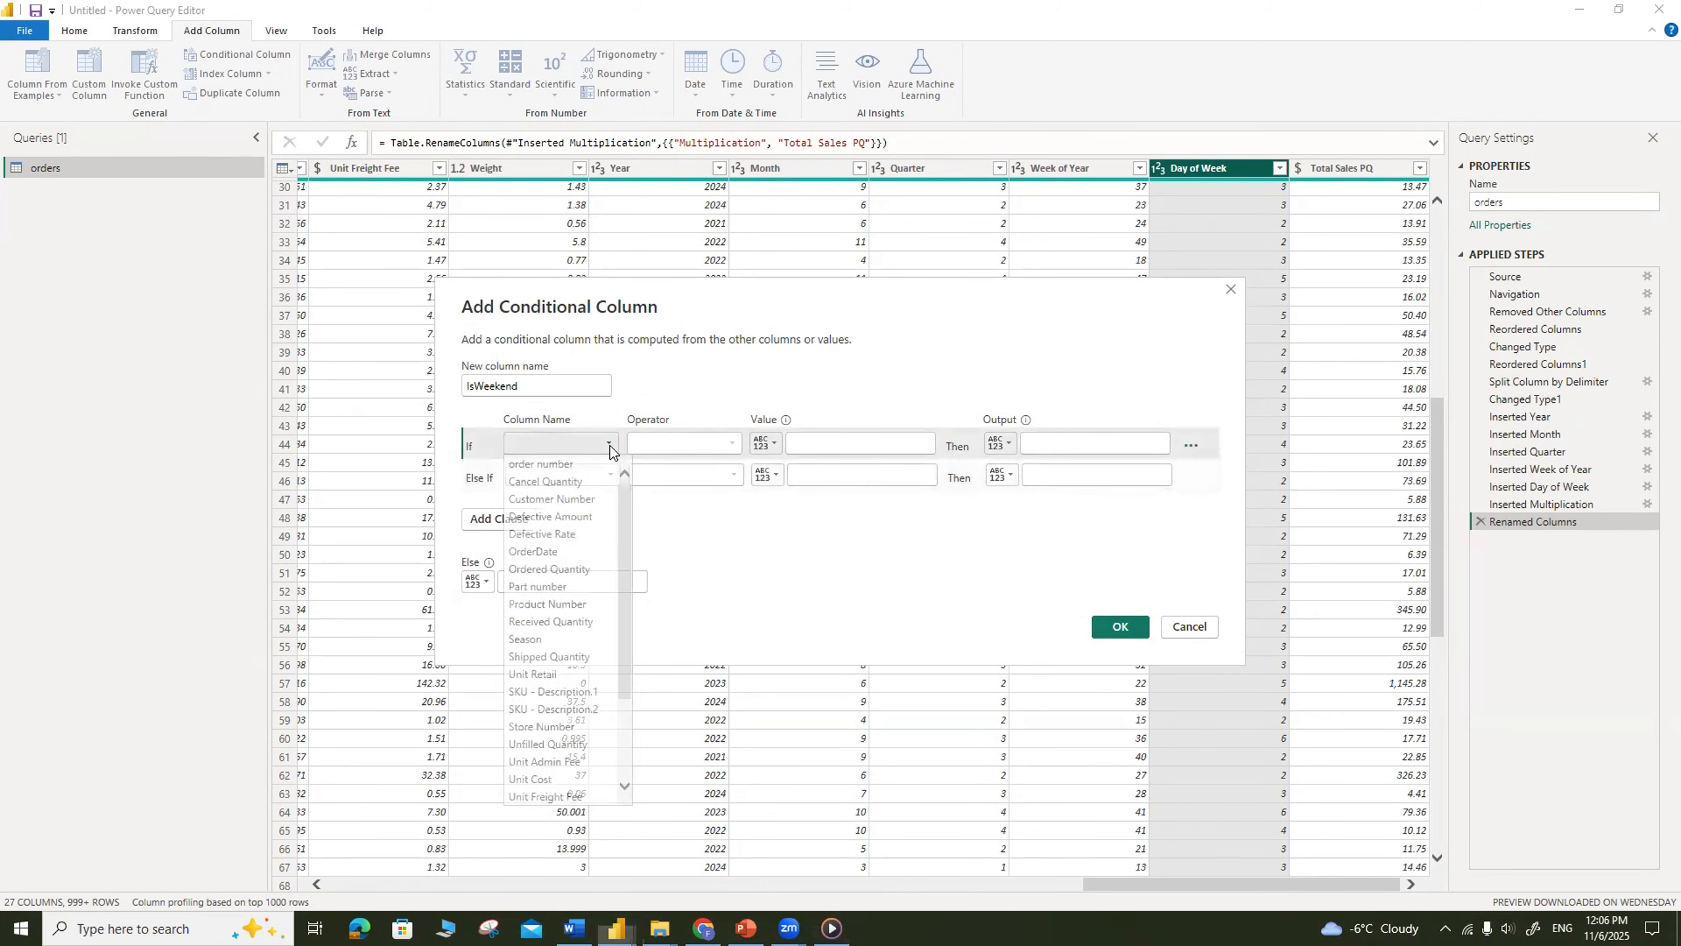
scroll(624, 493, "down", 3)
left_click(563, 778)
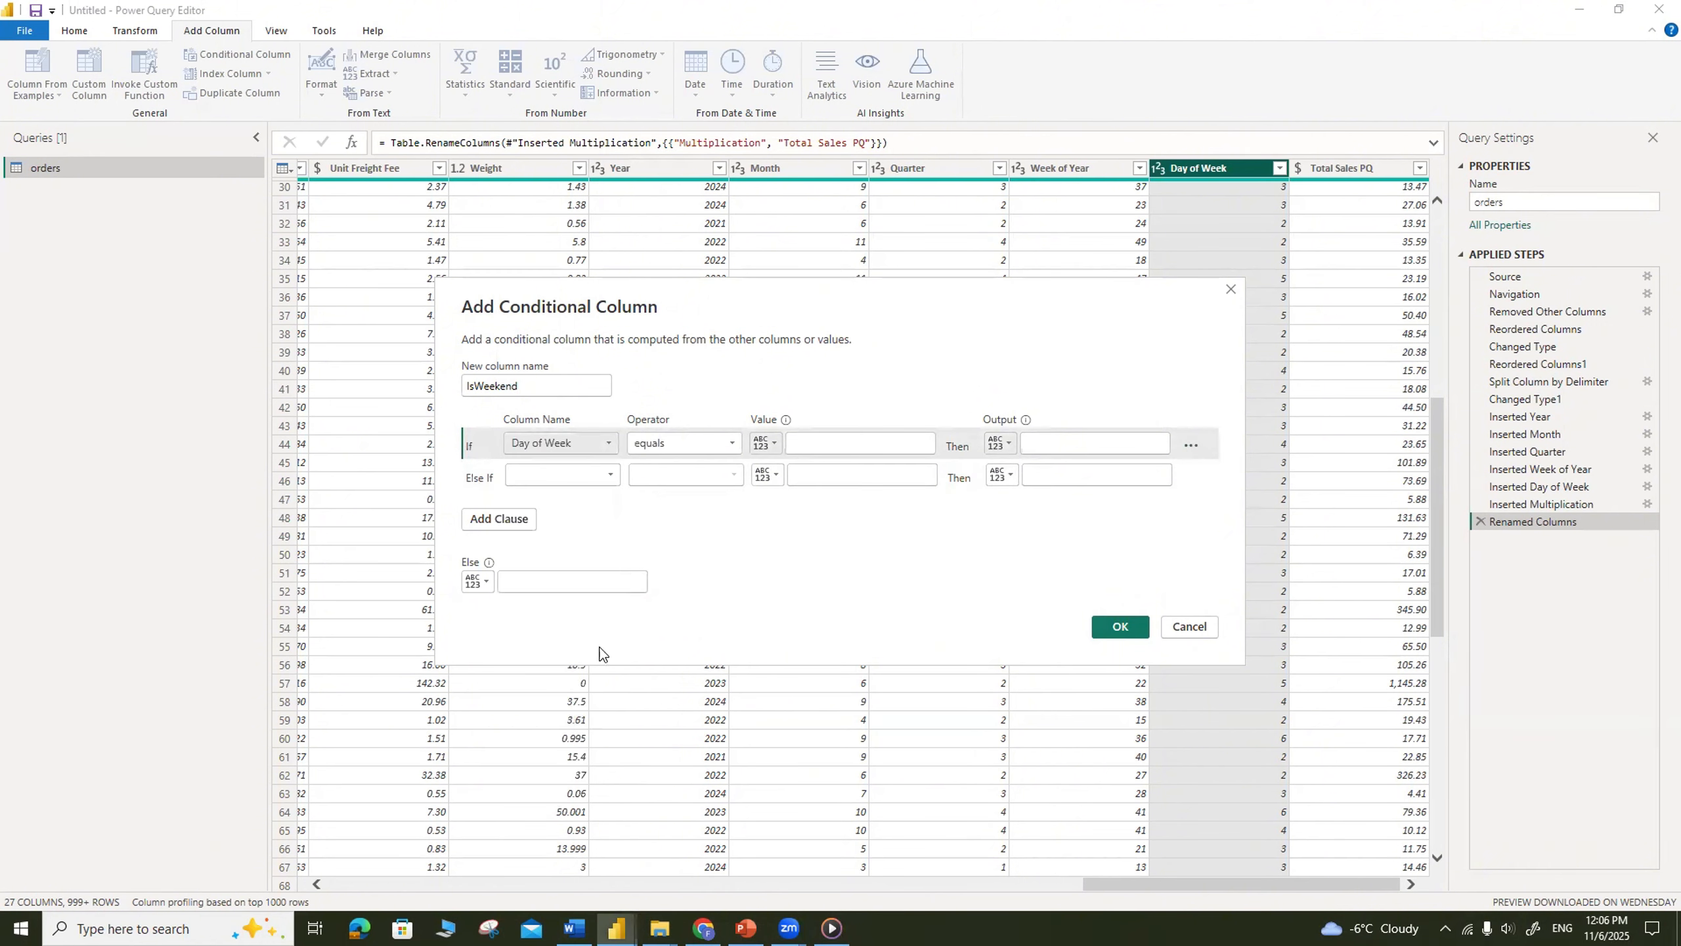
left_click(856, 443)
type("0")
left_click(1075, 444)
type("T")
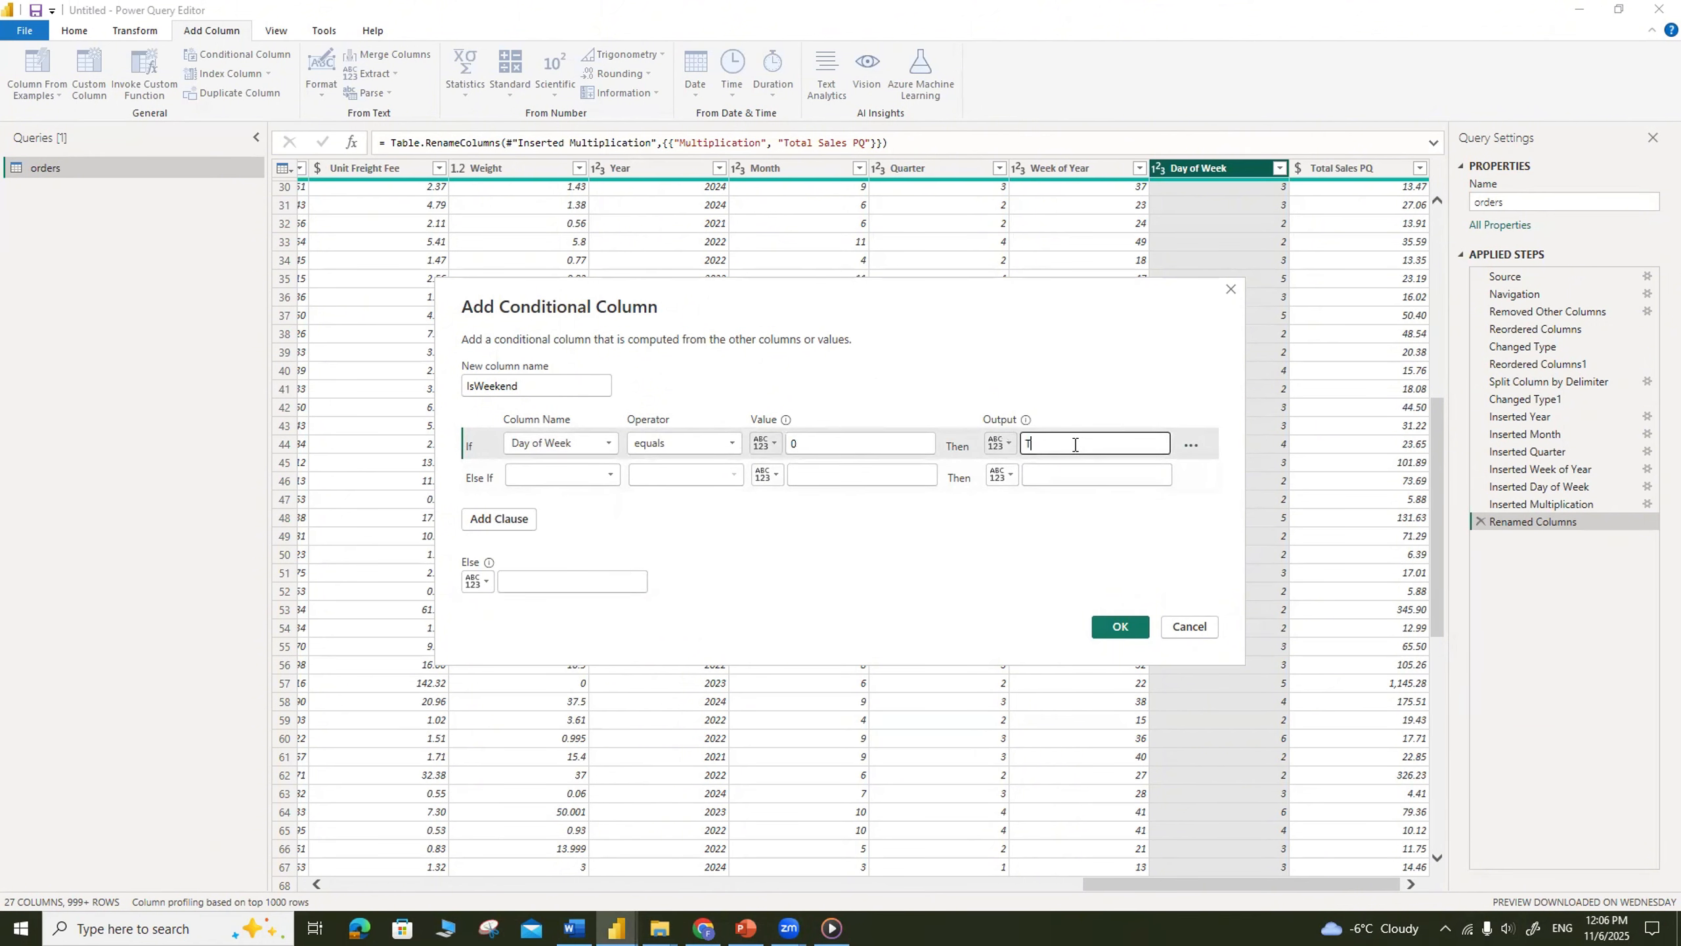
type("rue")
Step: Define the Else If condition so that Day of Week equals 6 outputs True
left_click(609, 474)
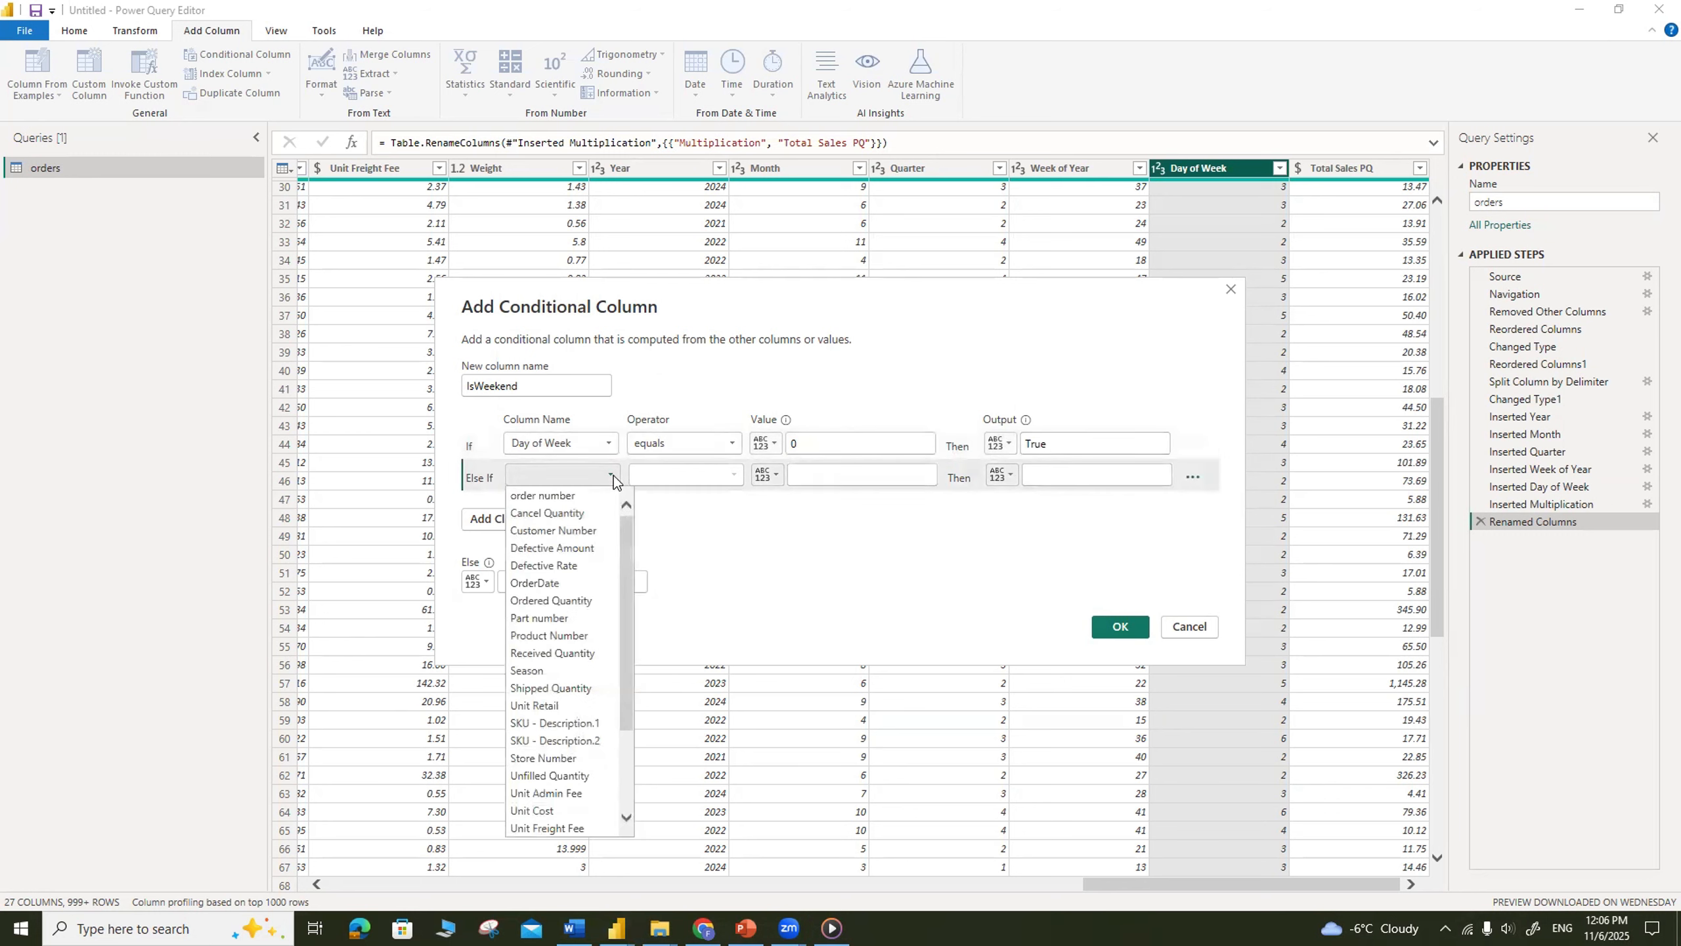
left_click_drag(627, 565, 621, 781)
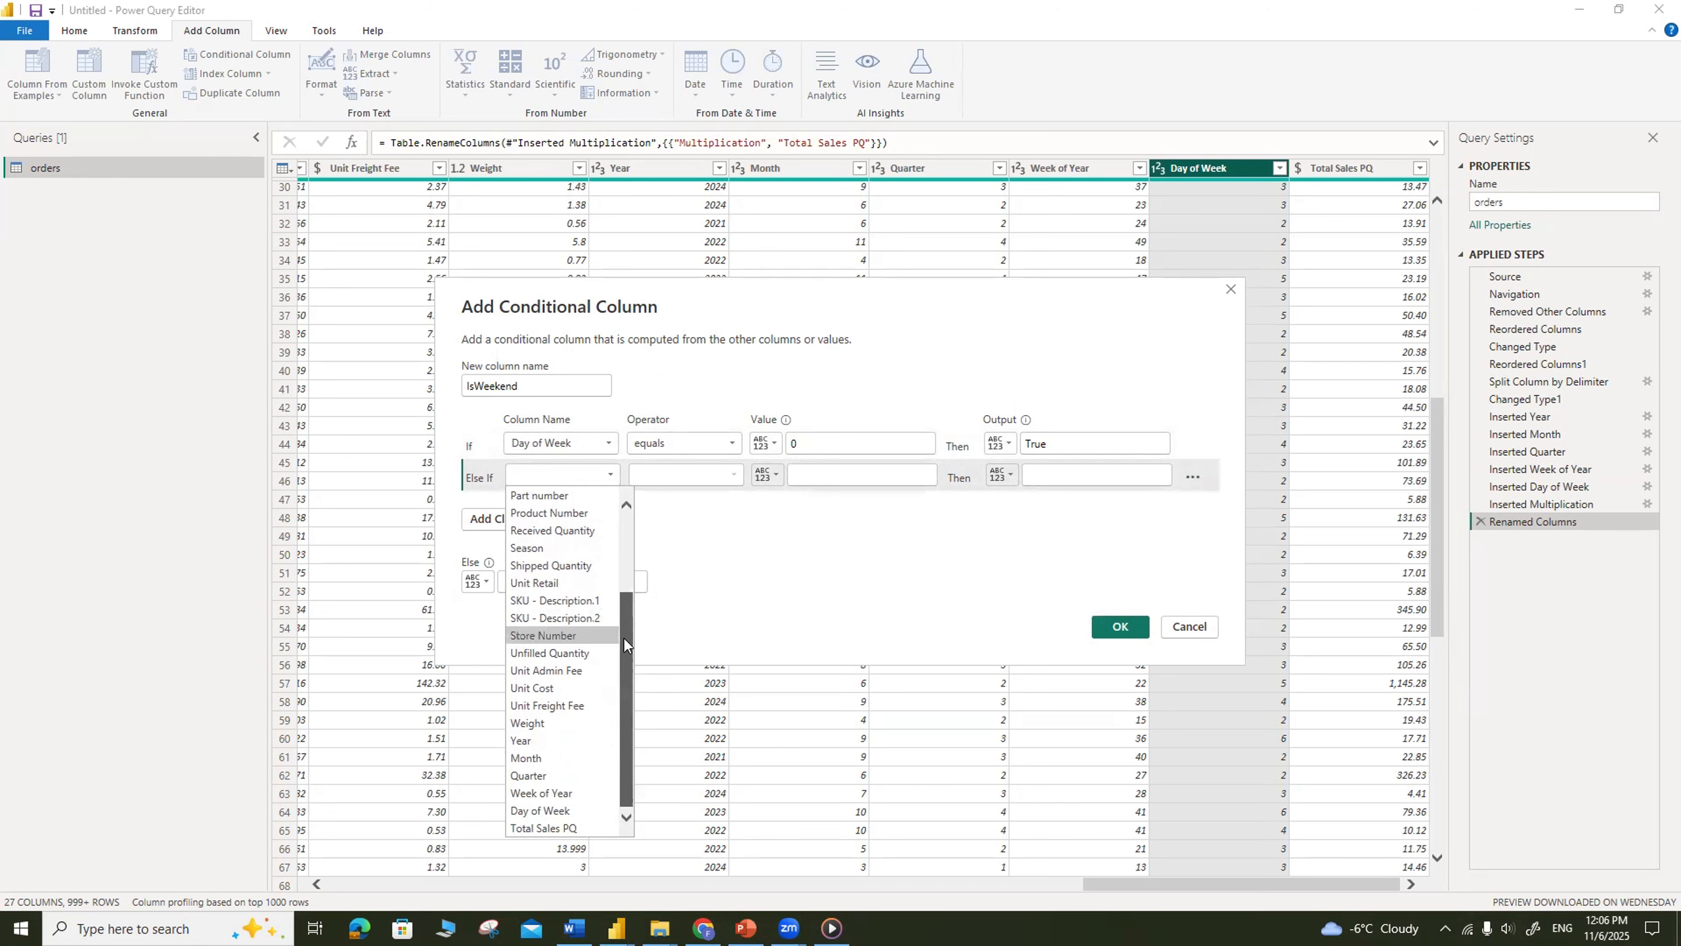
left_click(557, 812)
left_click(802, 475)
type("6")
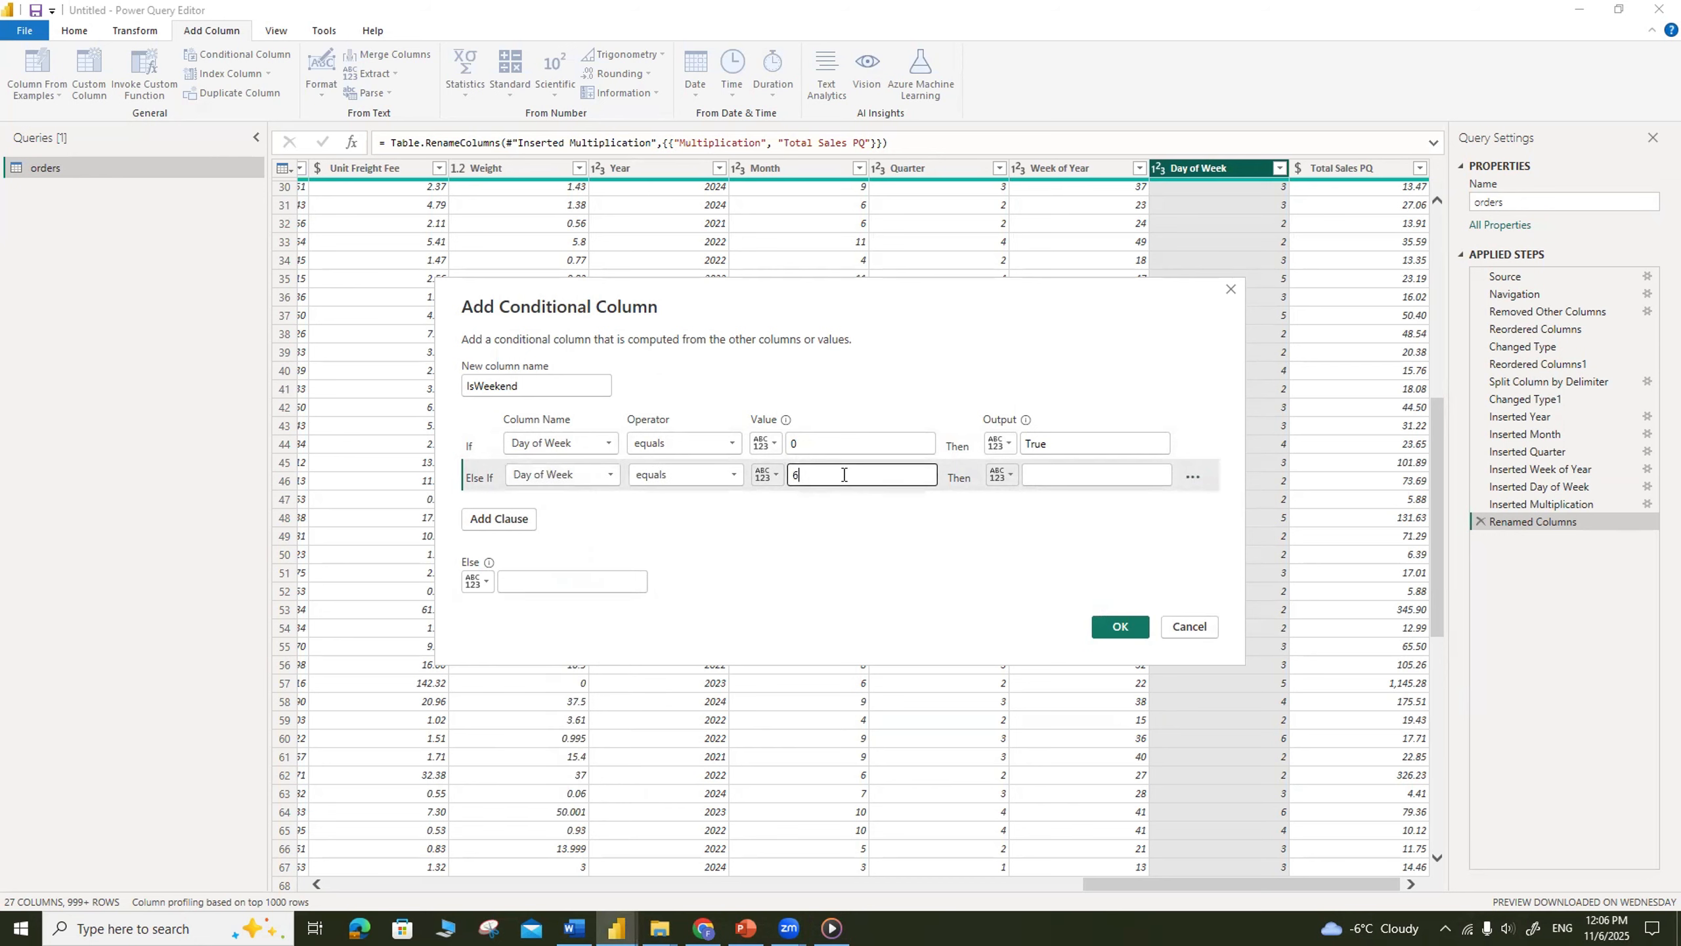
left_click(1056, 477)
type("Ture")
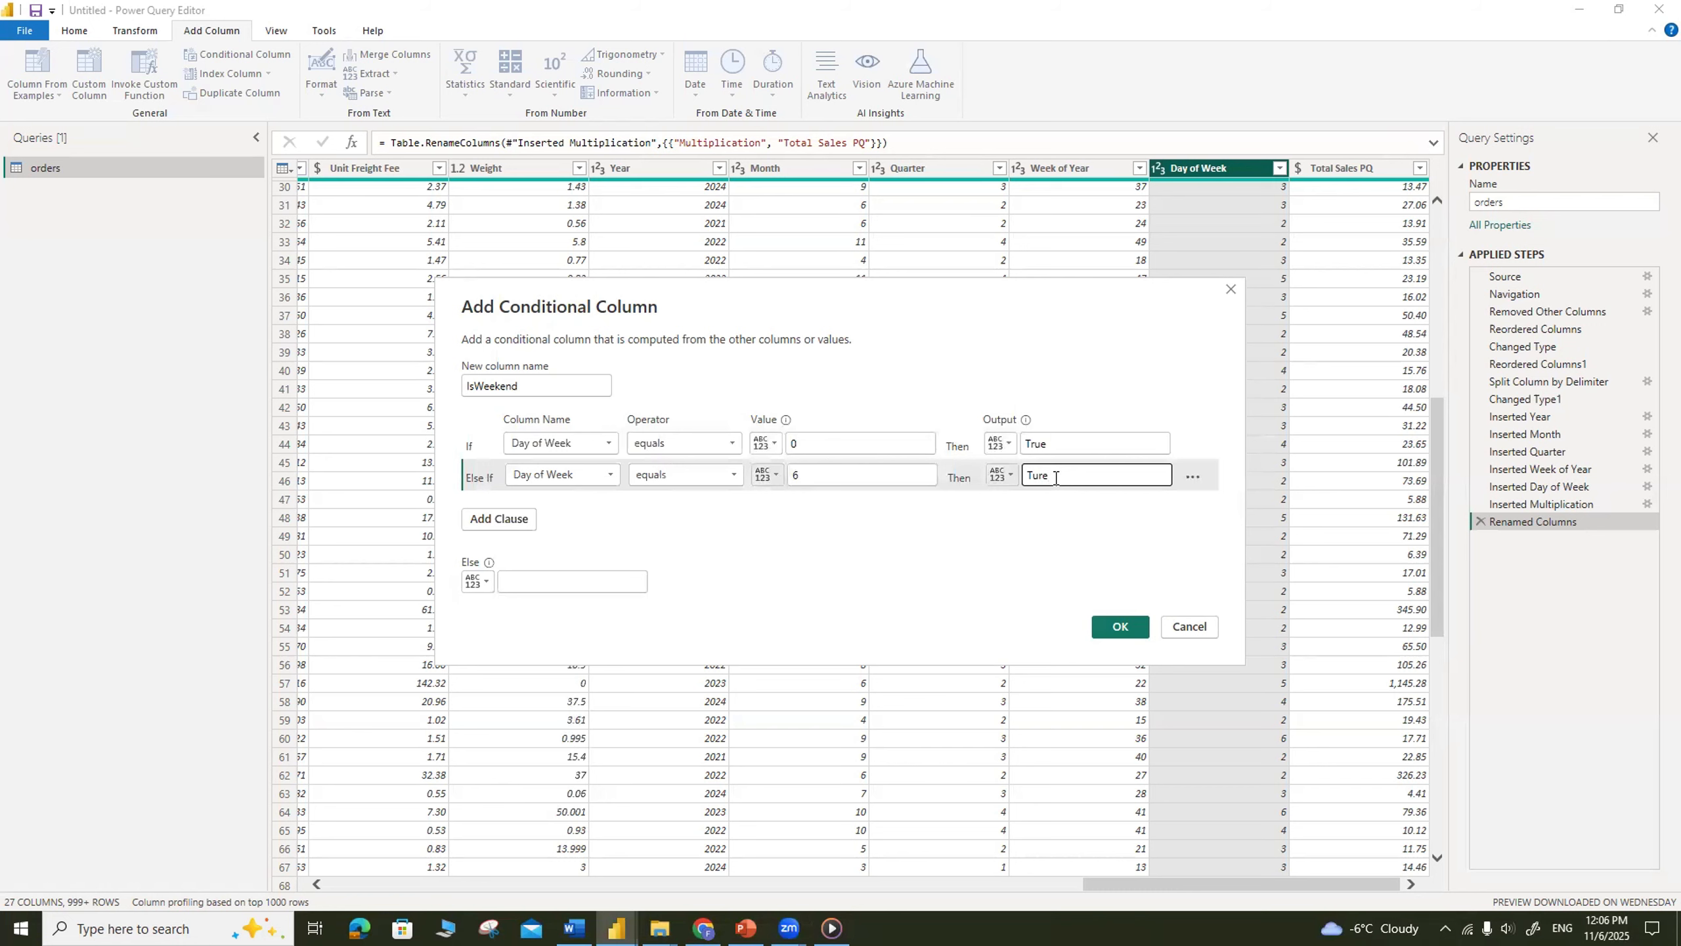
key("BackSpace")
key("BackSpace")
type("rue")
Step: Set the Else output to False and create the IsWeekend conditional column
left_click(589, 580)
type("F")
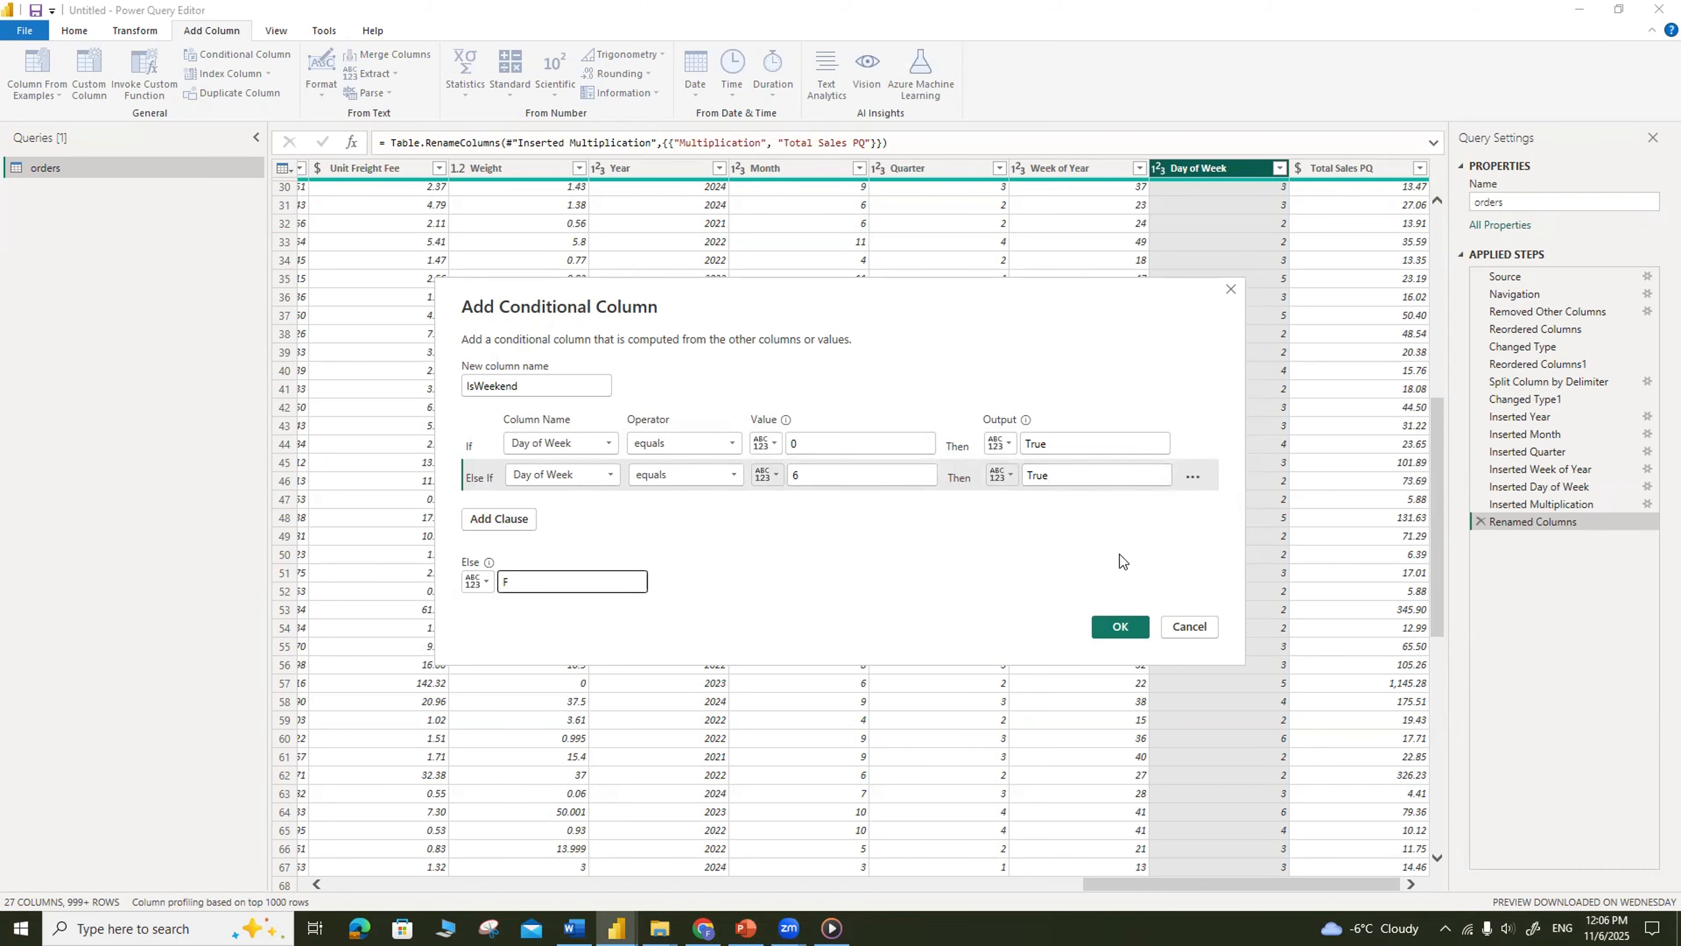
type("alse")
left_click(1114, 628)
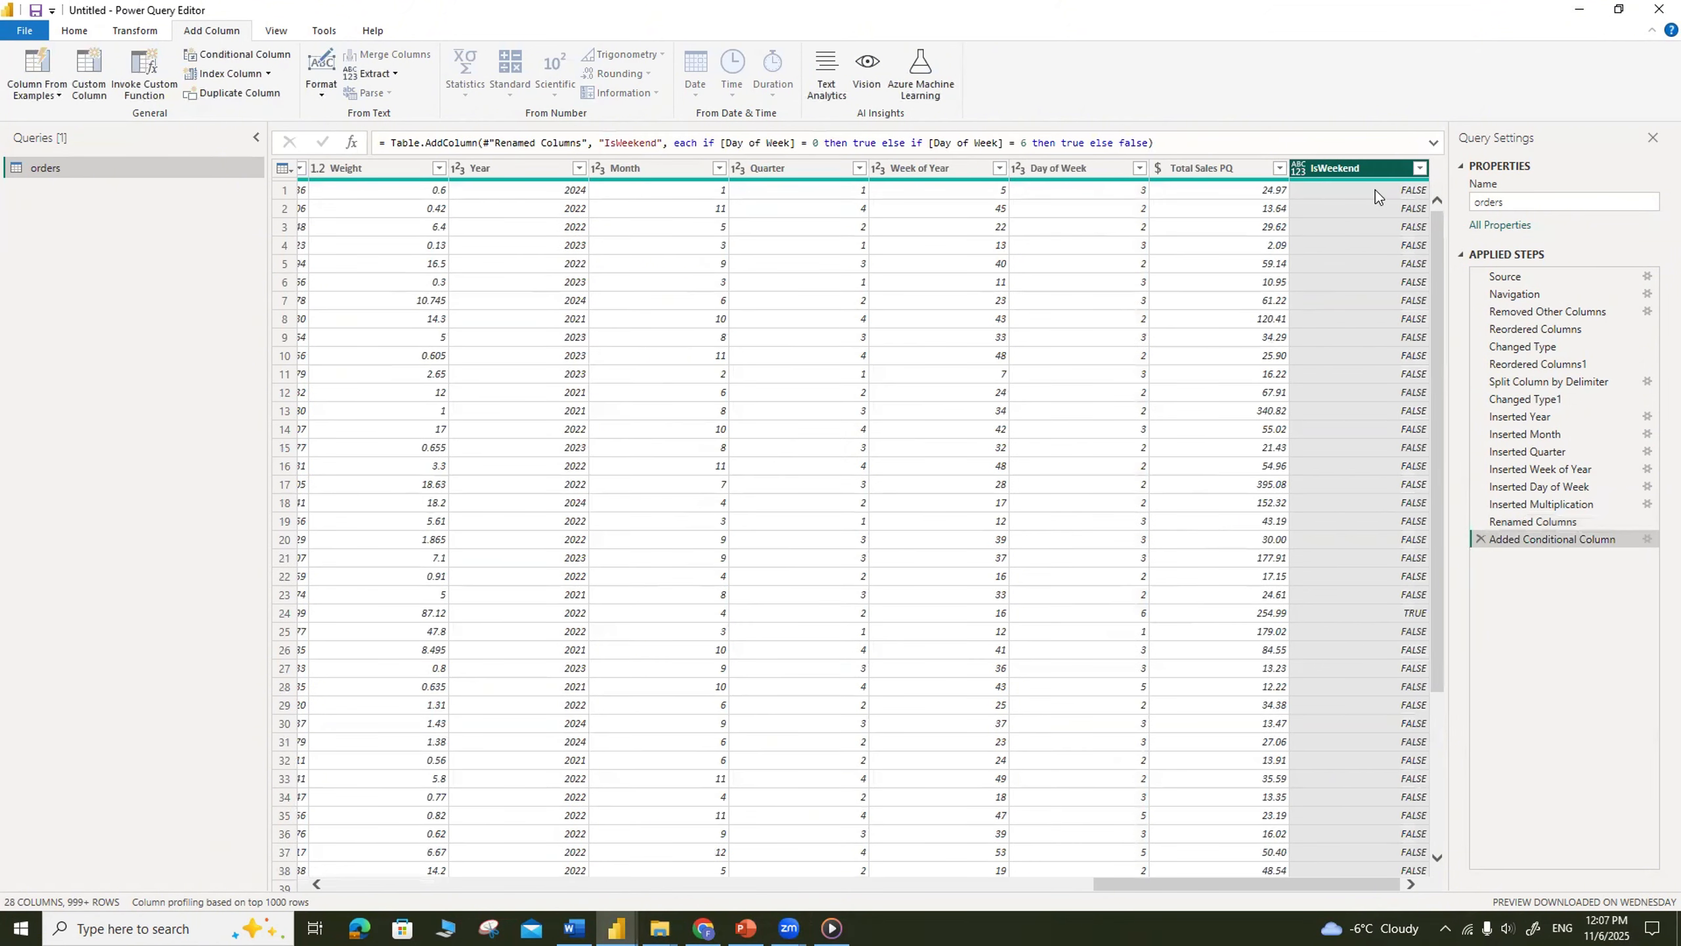
Step: Set the IsWeekend column's data type to True/False
left_click(1298, 169)
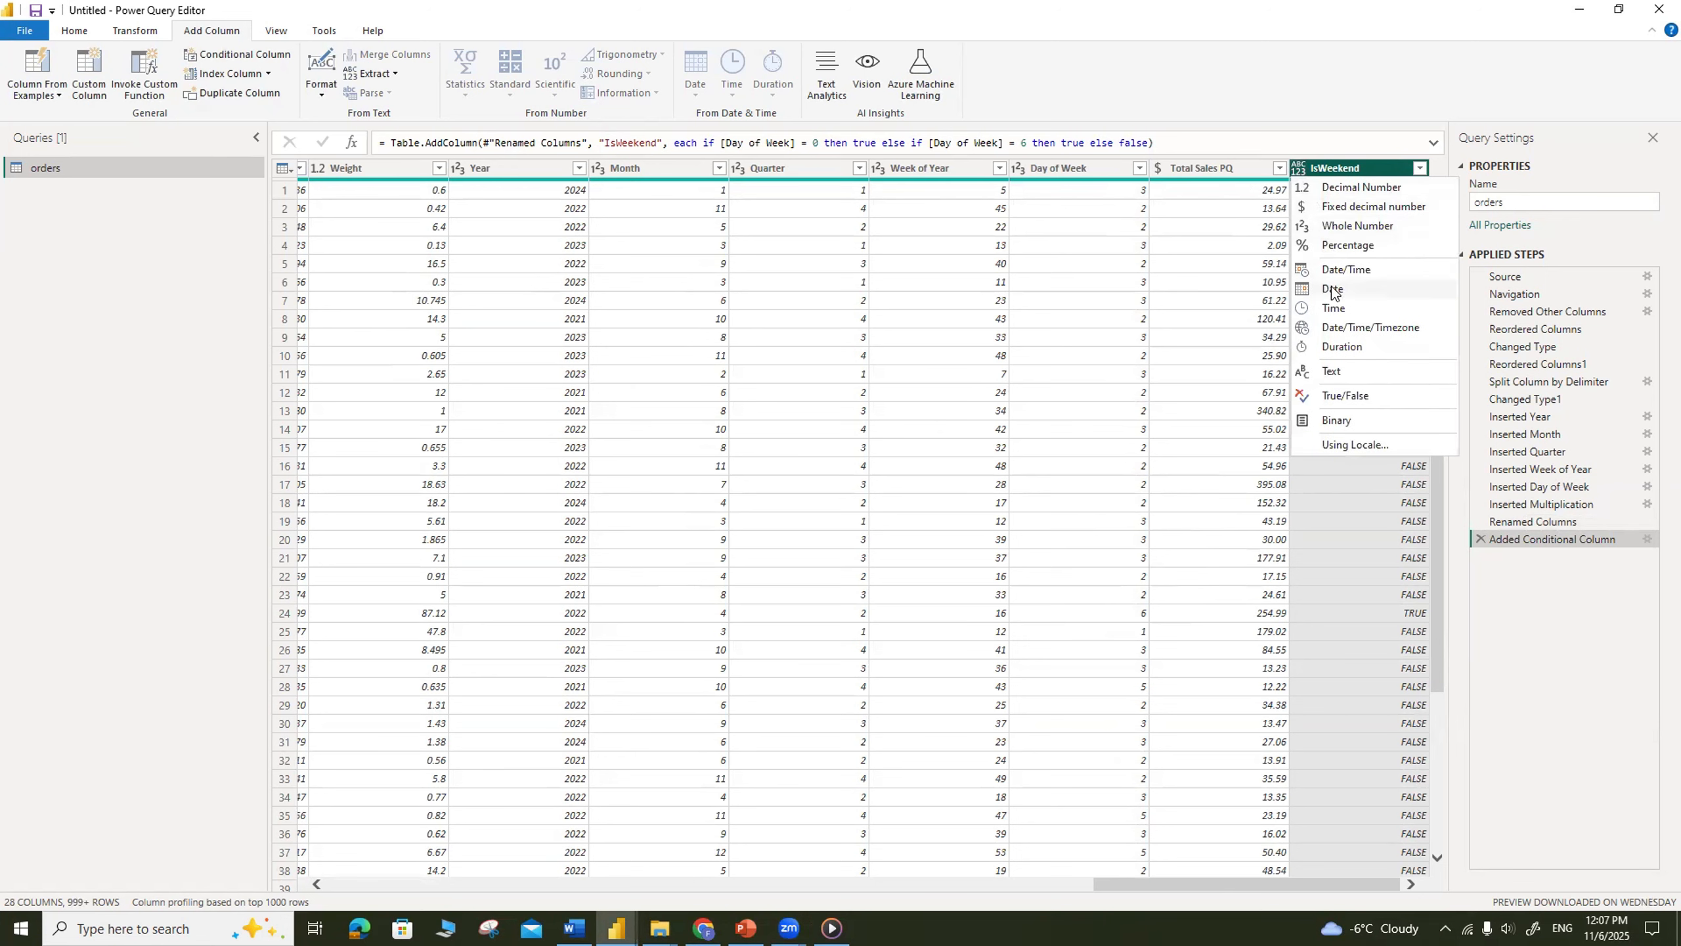
left_click(1313, 396)
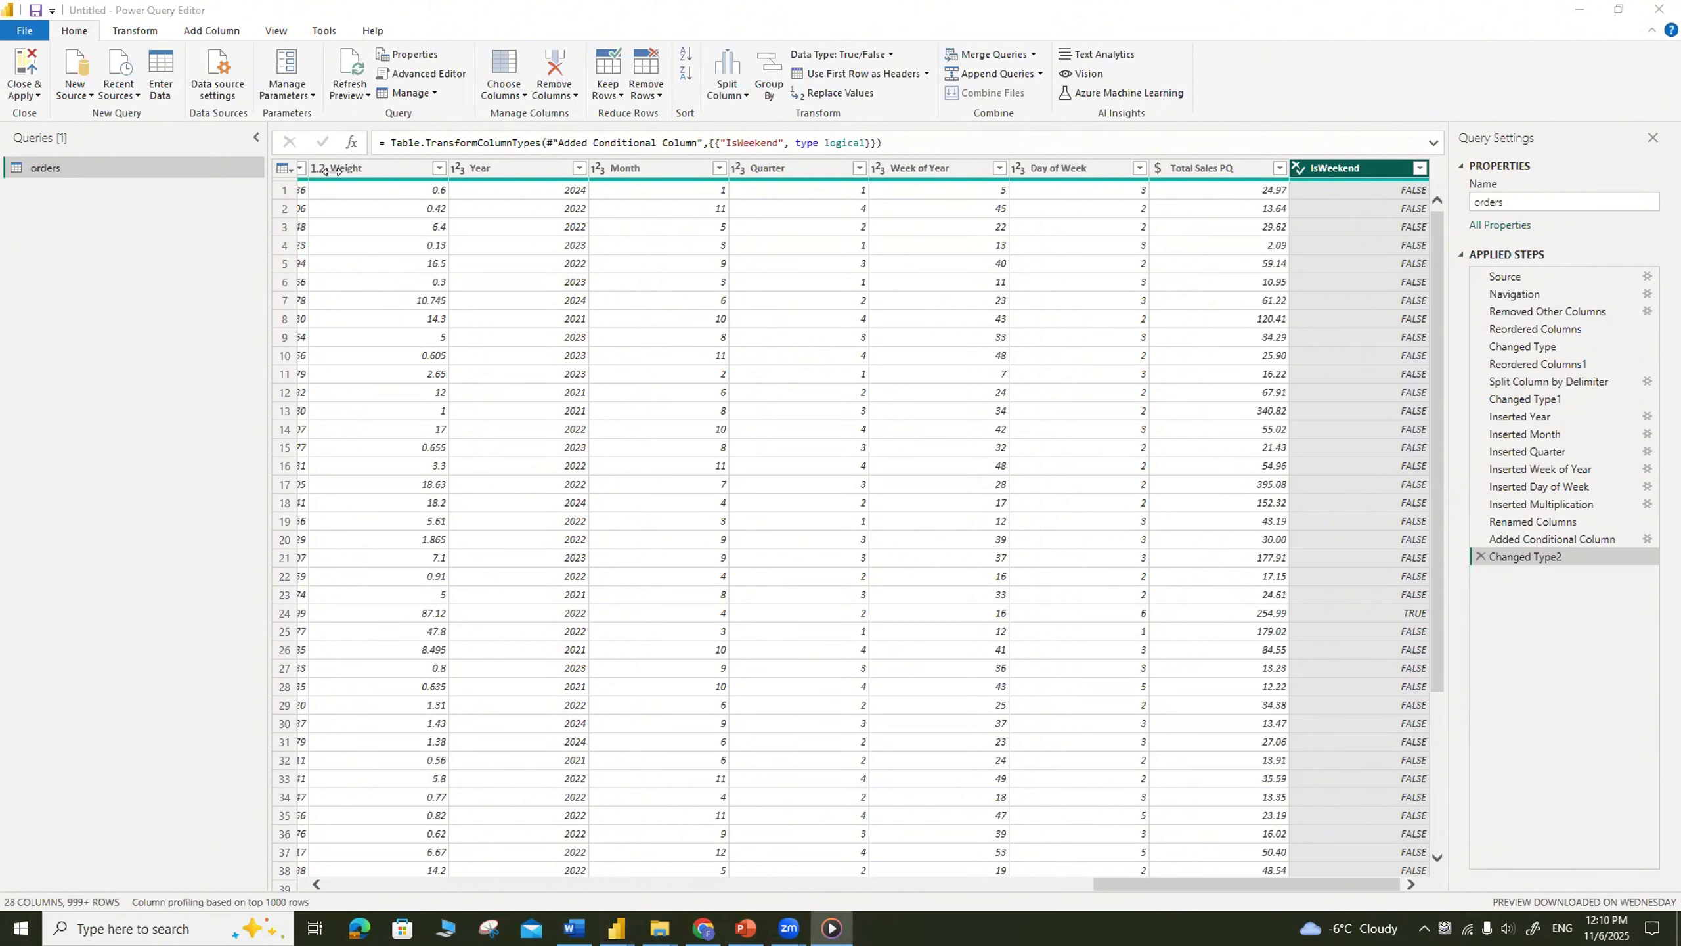
left_click(85, 29)
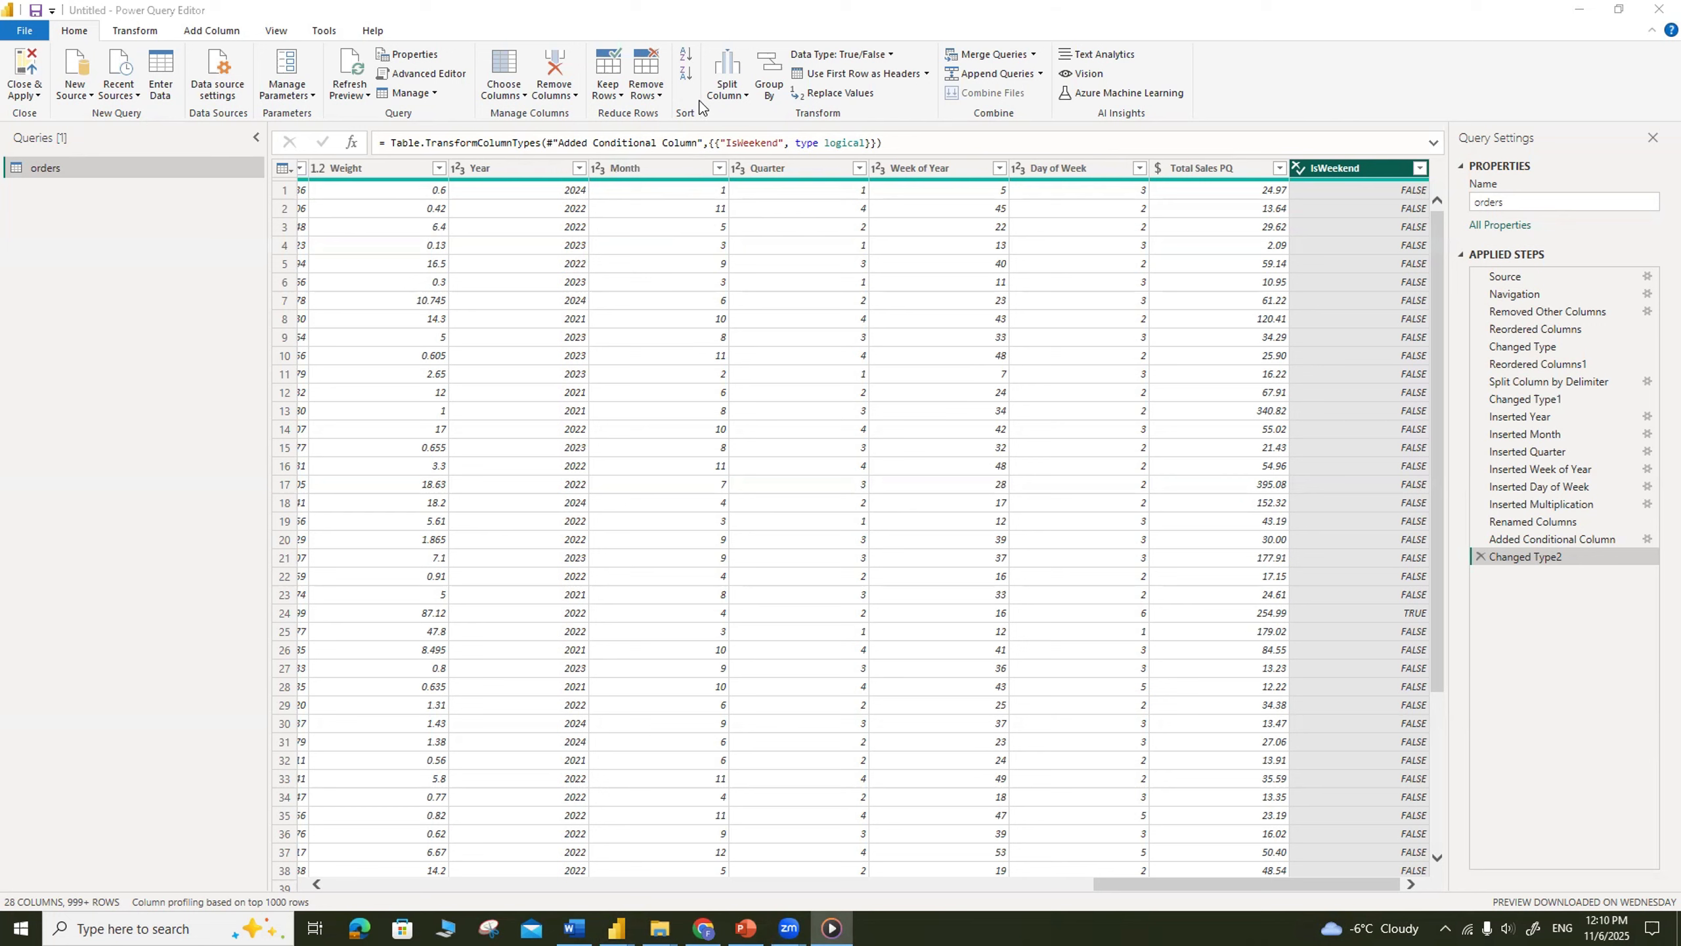
left_click(660, 96)
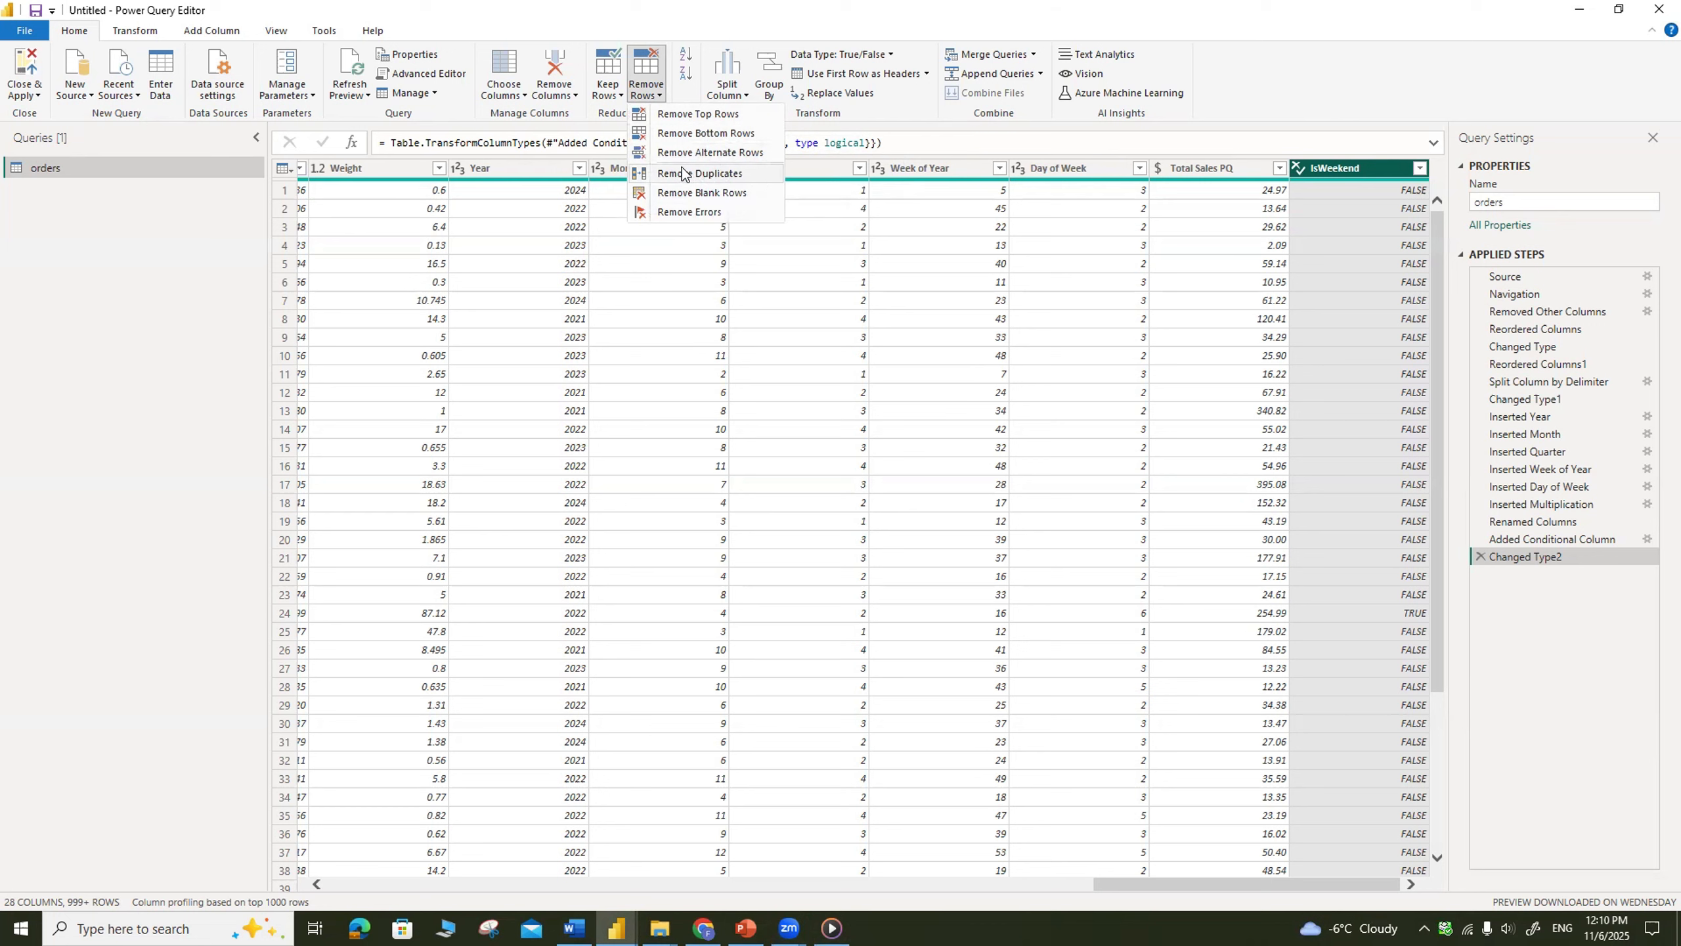
left_click(620, 96)
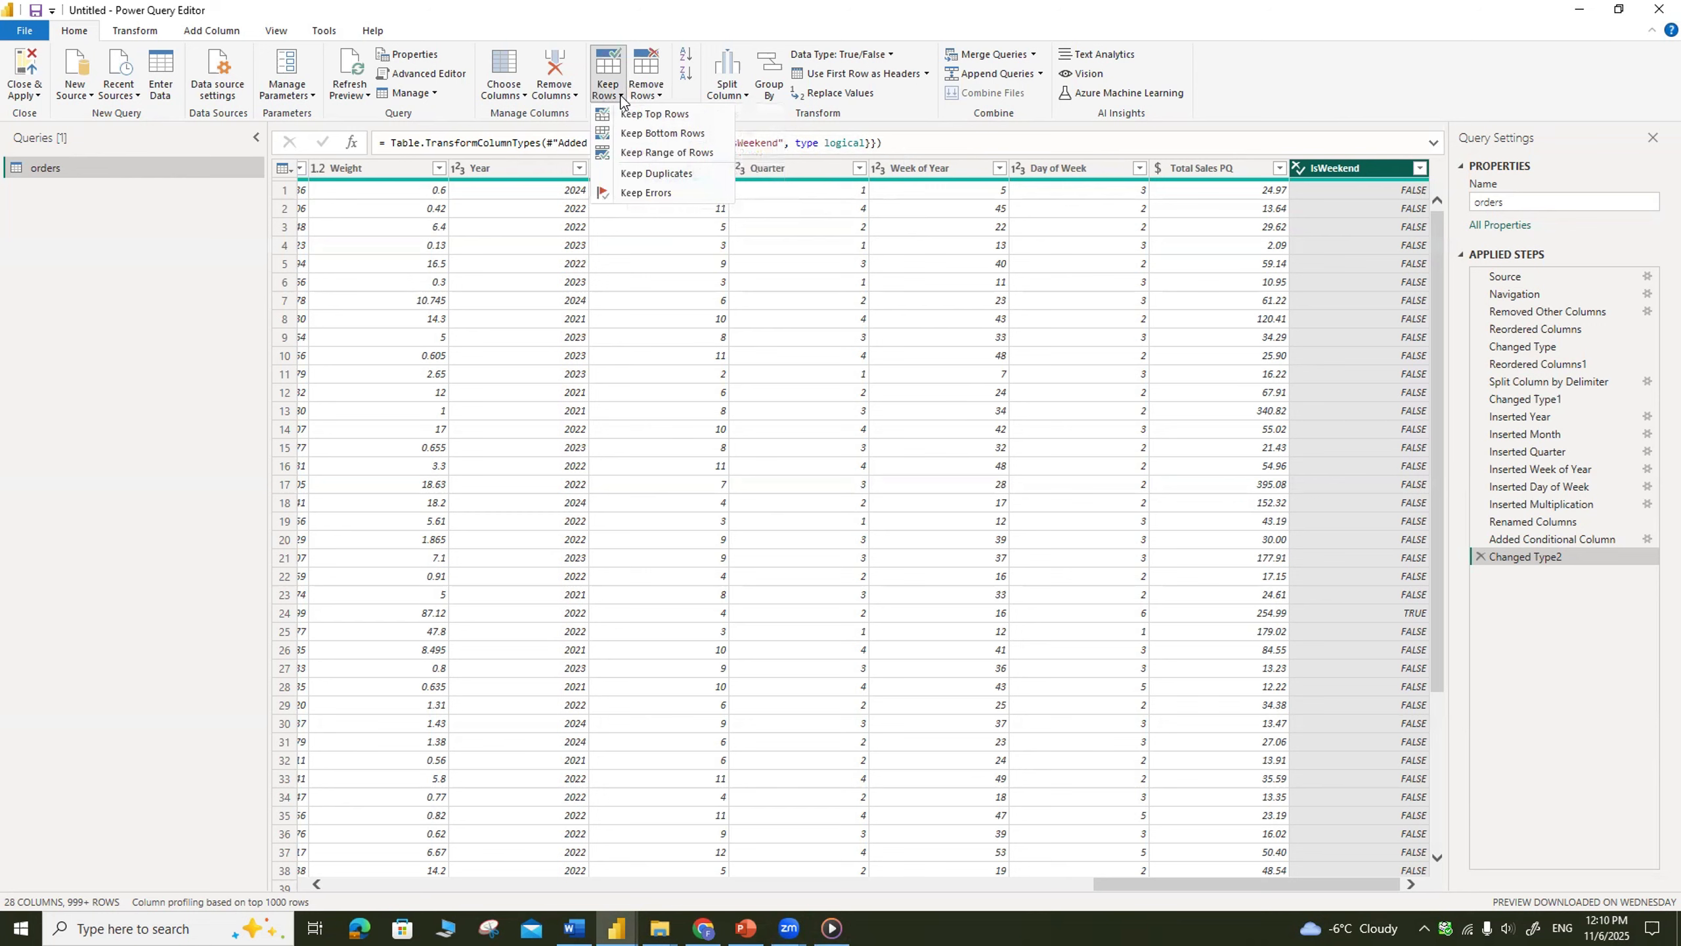
left_click(605, 134)
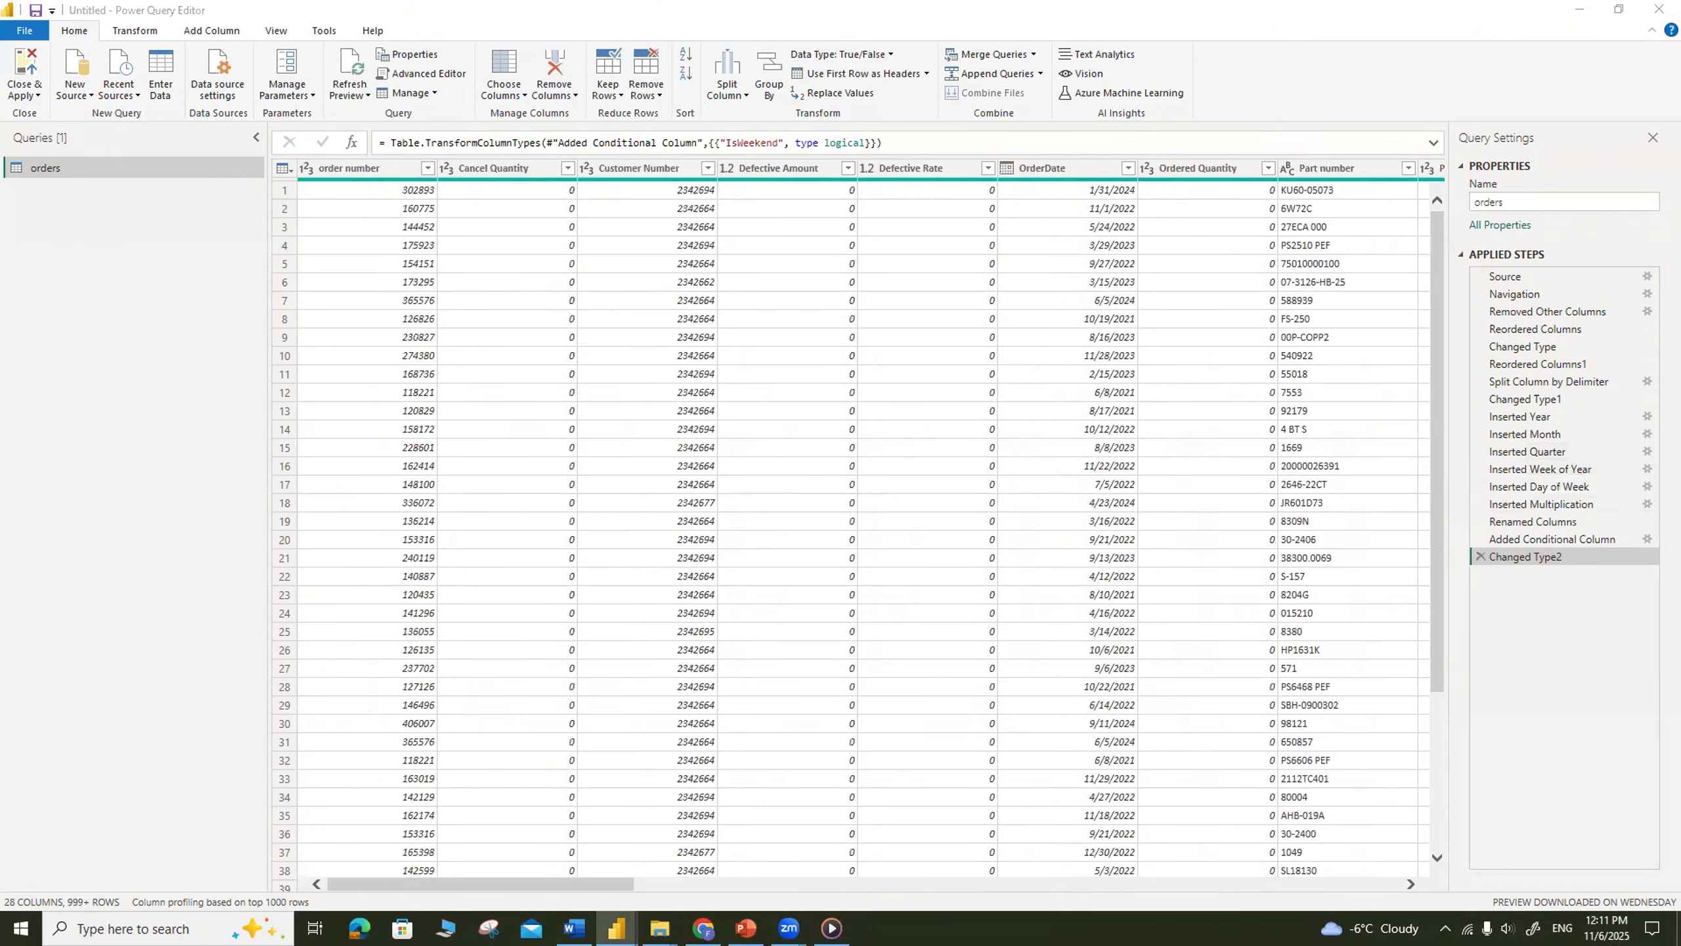
left_click(620, 95)
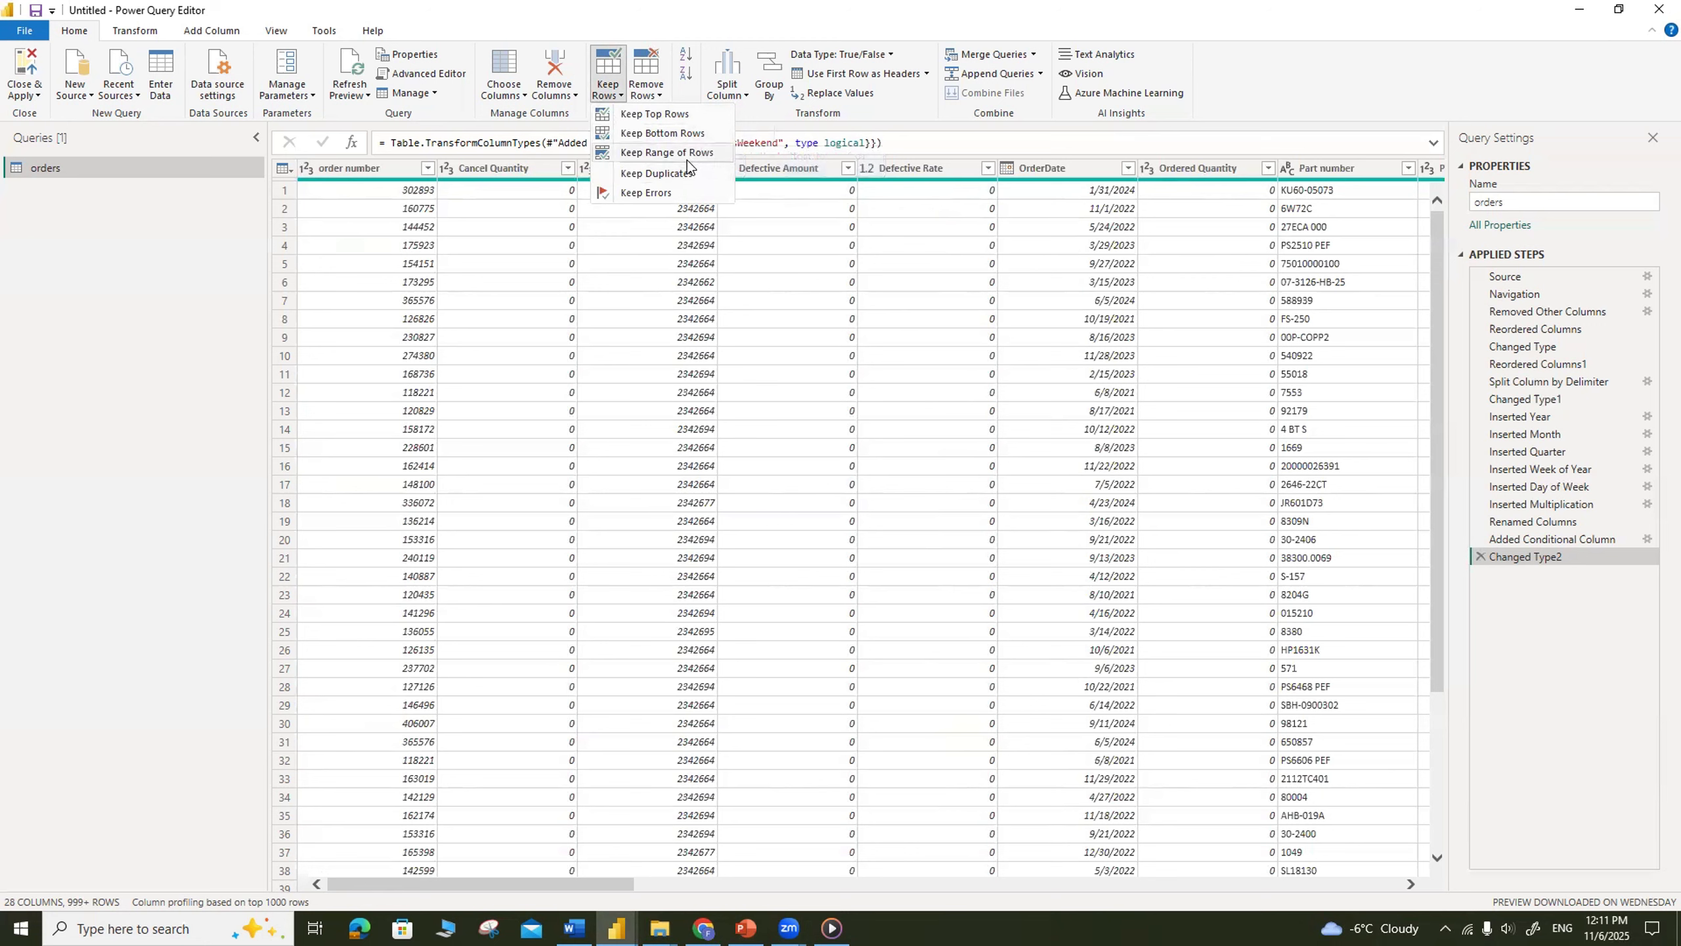
left_click(627, 25)
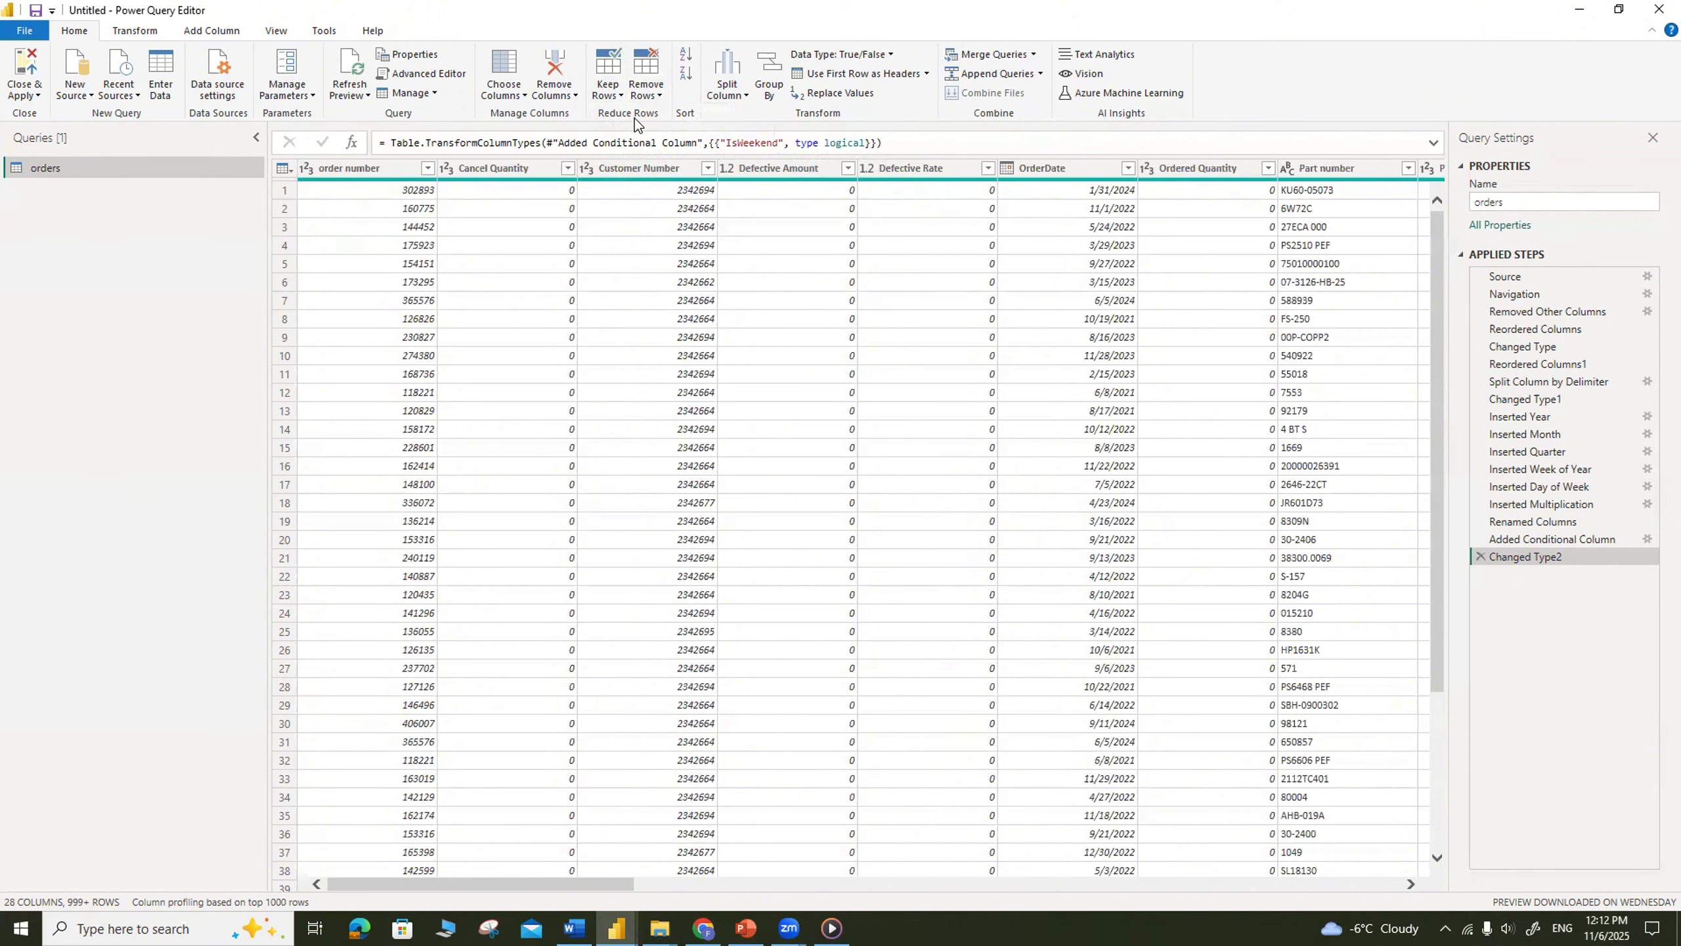
Step: Start a Between date filter on the OrderDate column with the condition is after or equal to 1/1/2024
left_click(1066, 171)
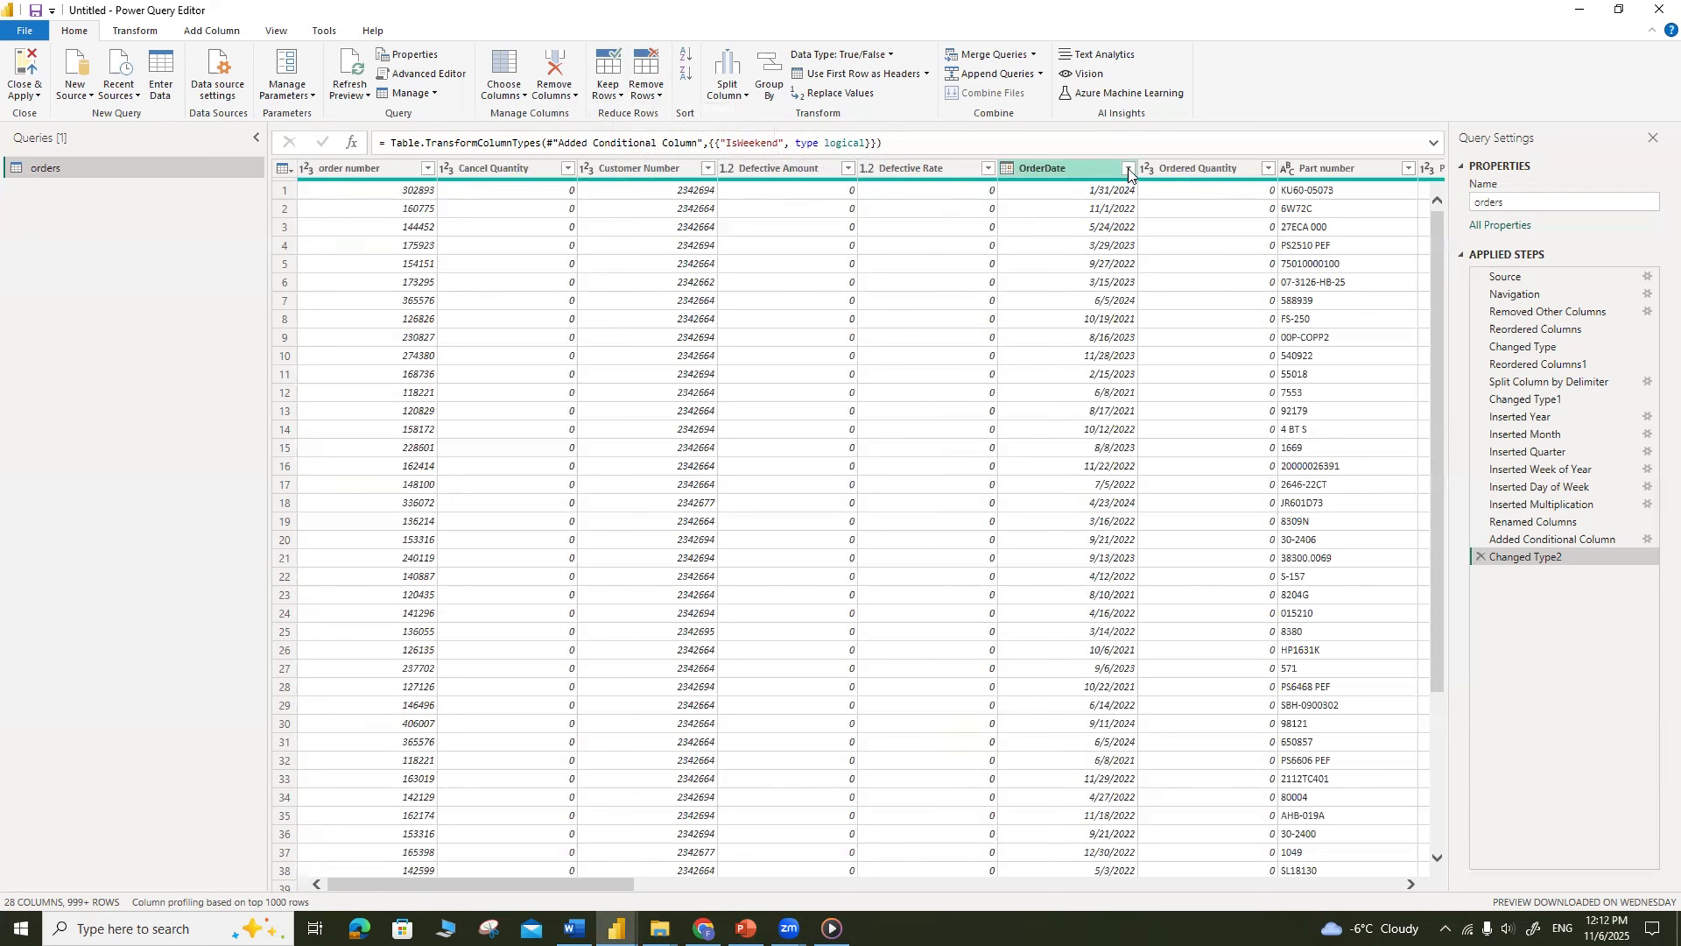
left_click(1127, 169)
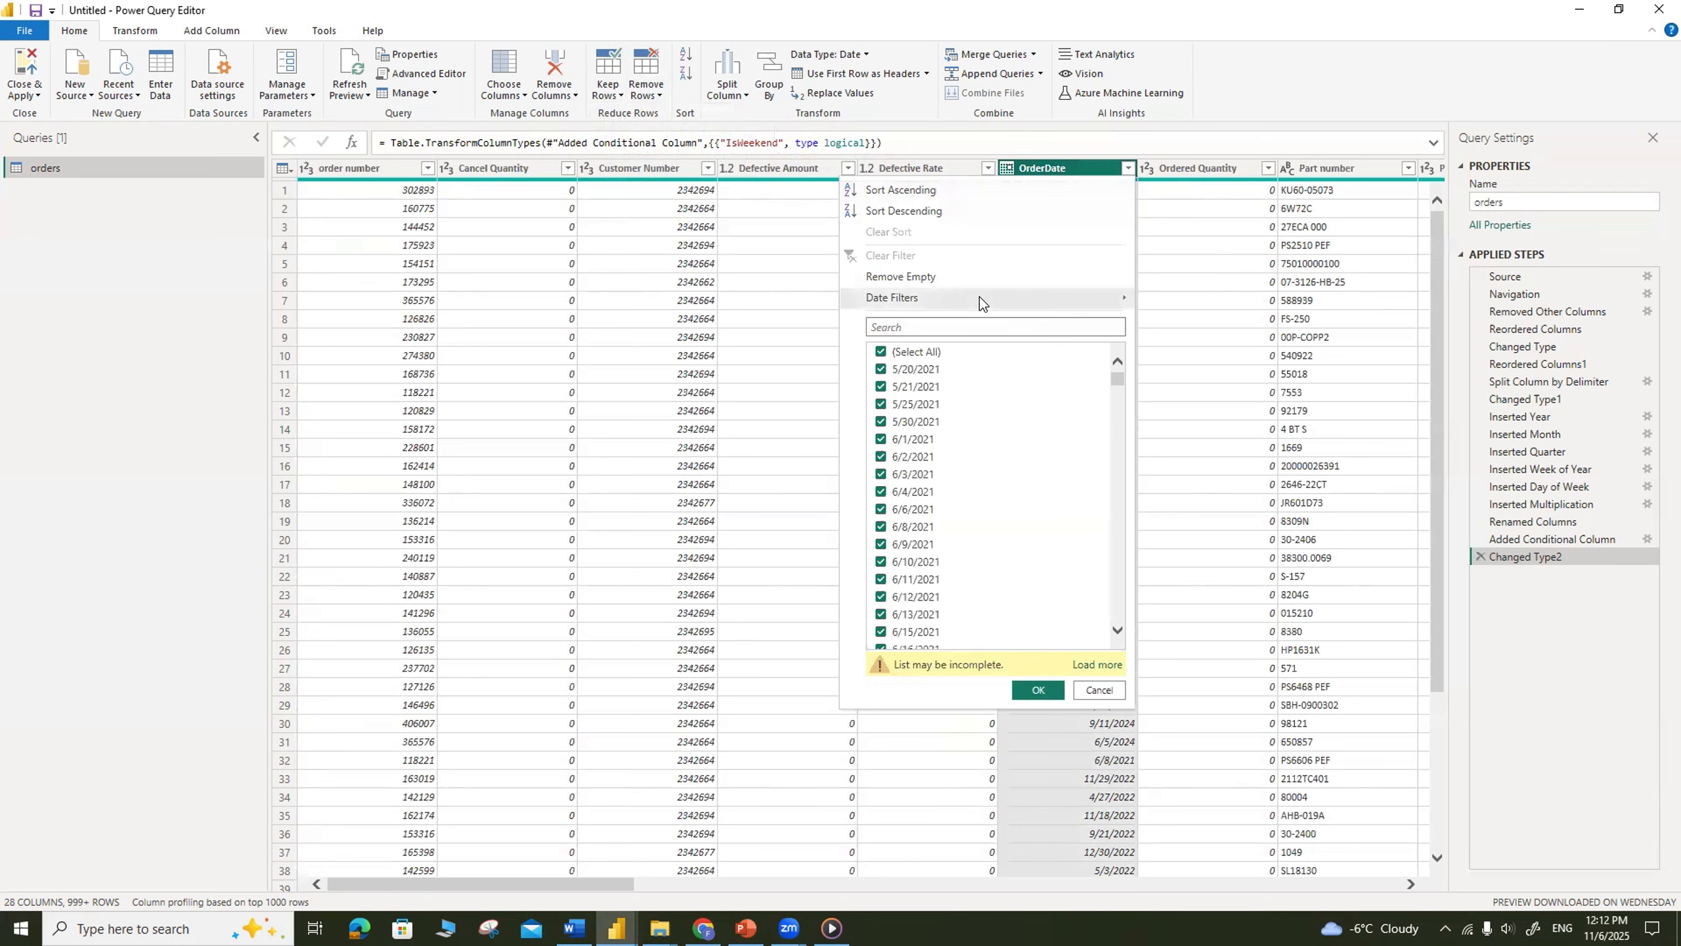
mouse_move(980, 298)
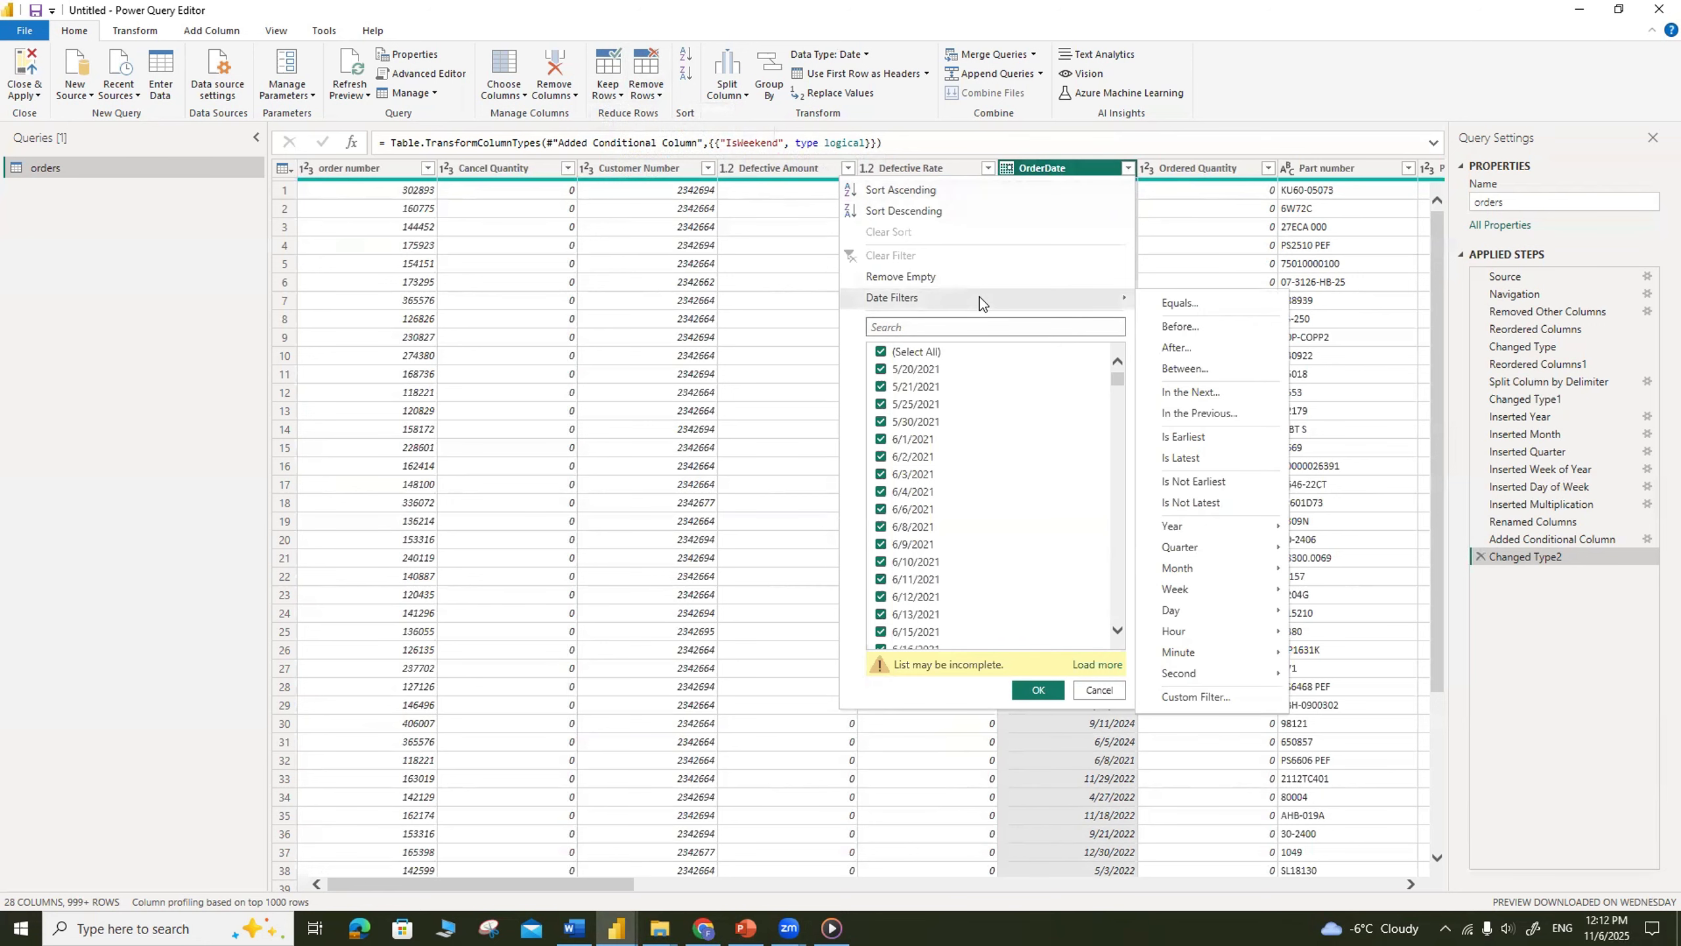
left_click(1216, 369)
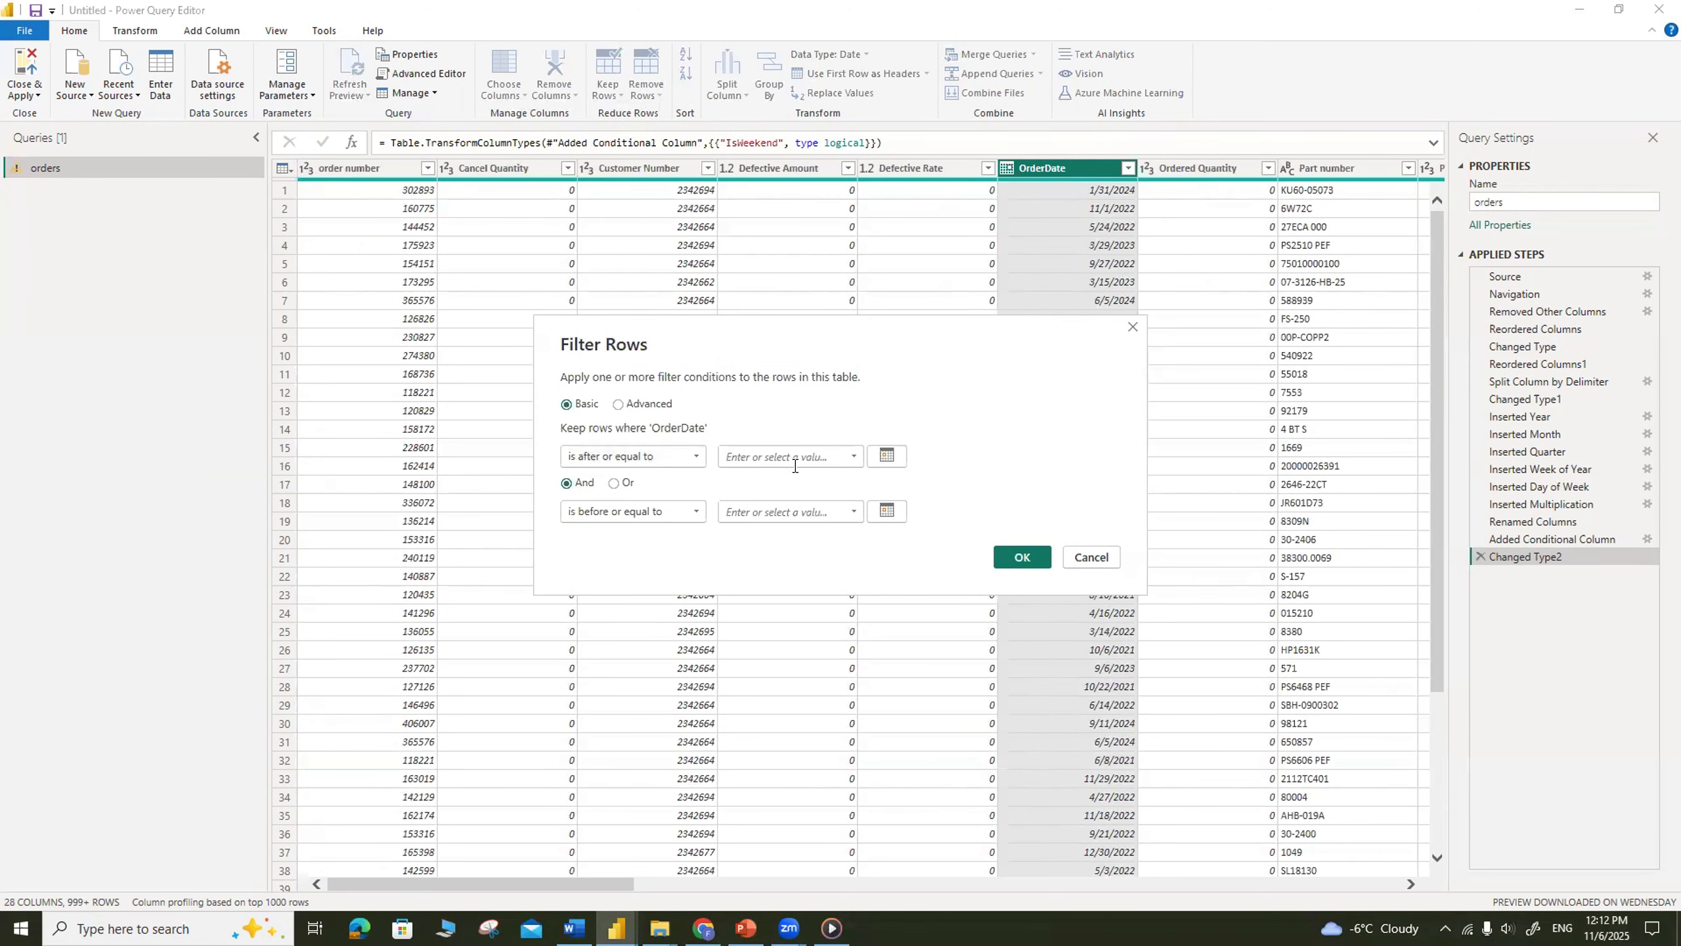
left_click(887, 457)
left_click(867, 519)
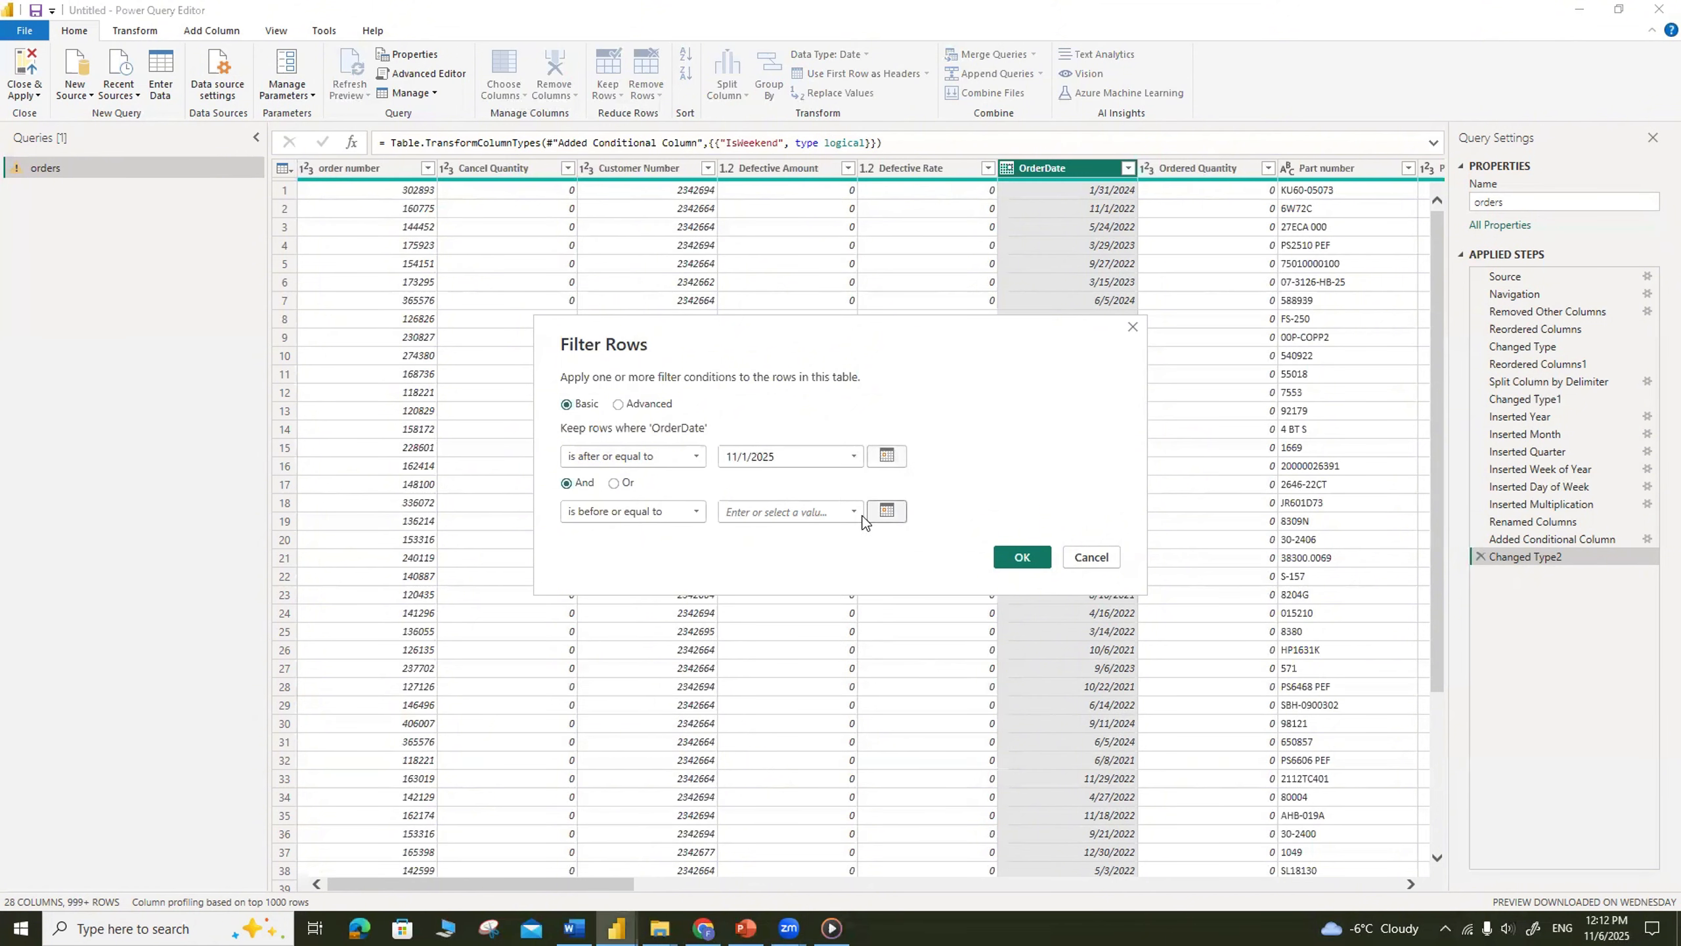
double_click(771, 457)
left_click(778, 456)
key("BackSpace")
left_click(732, 456)
key("BackSpace")
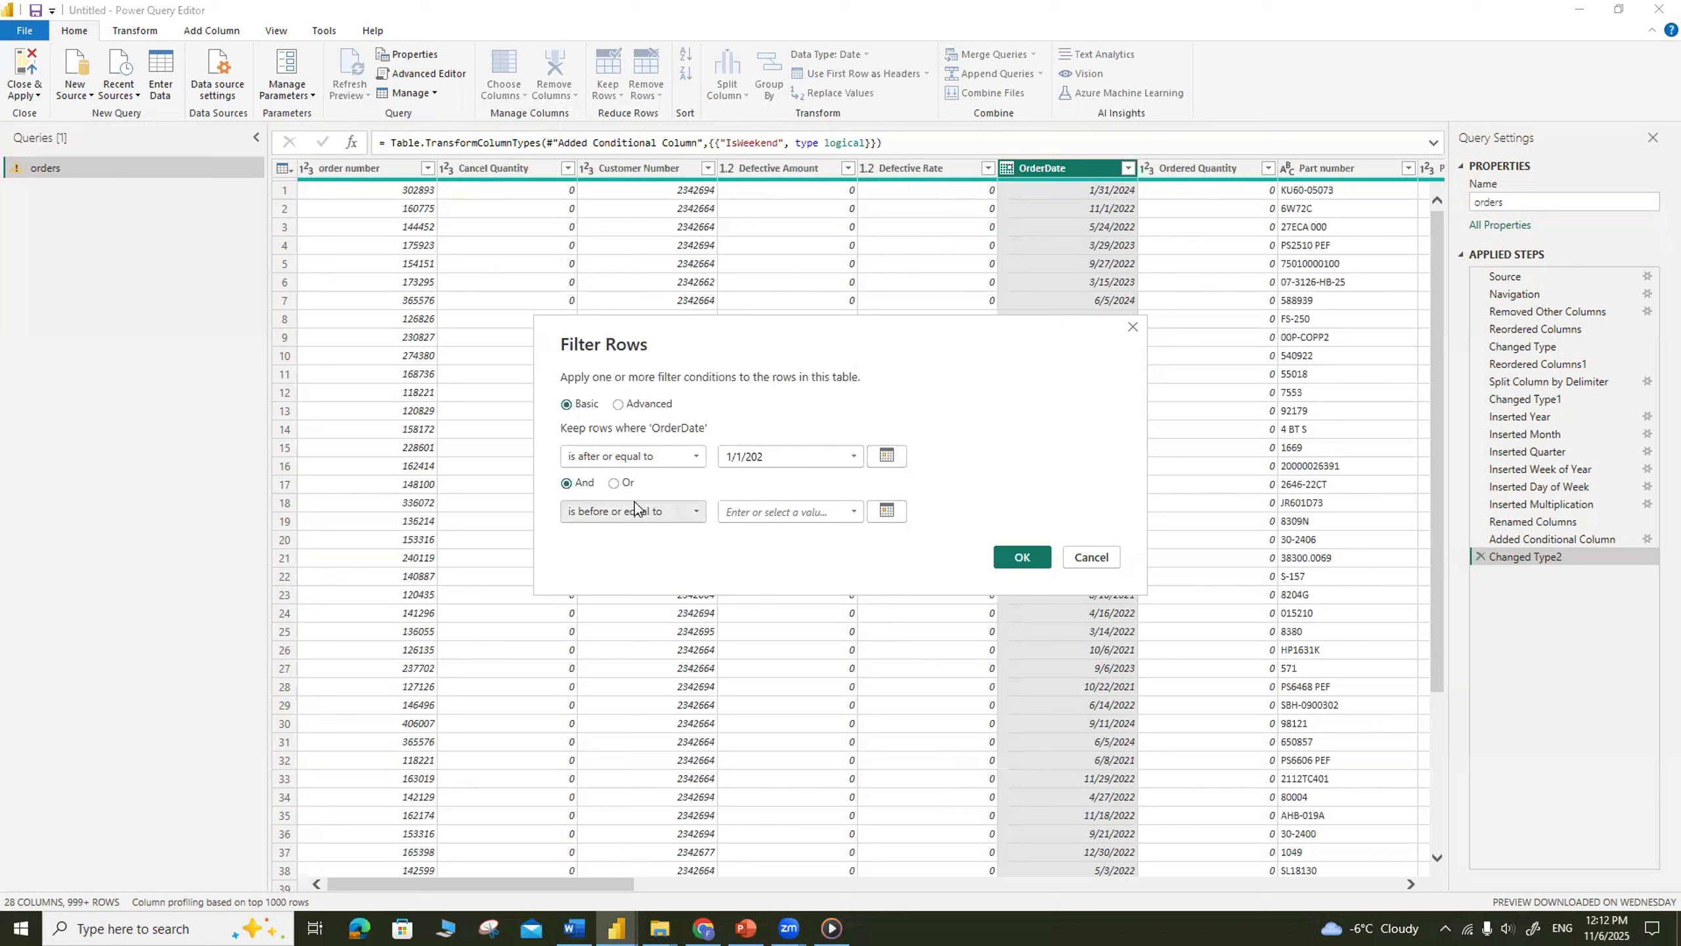
left_click(774, 457)
type("4")
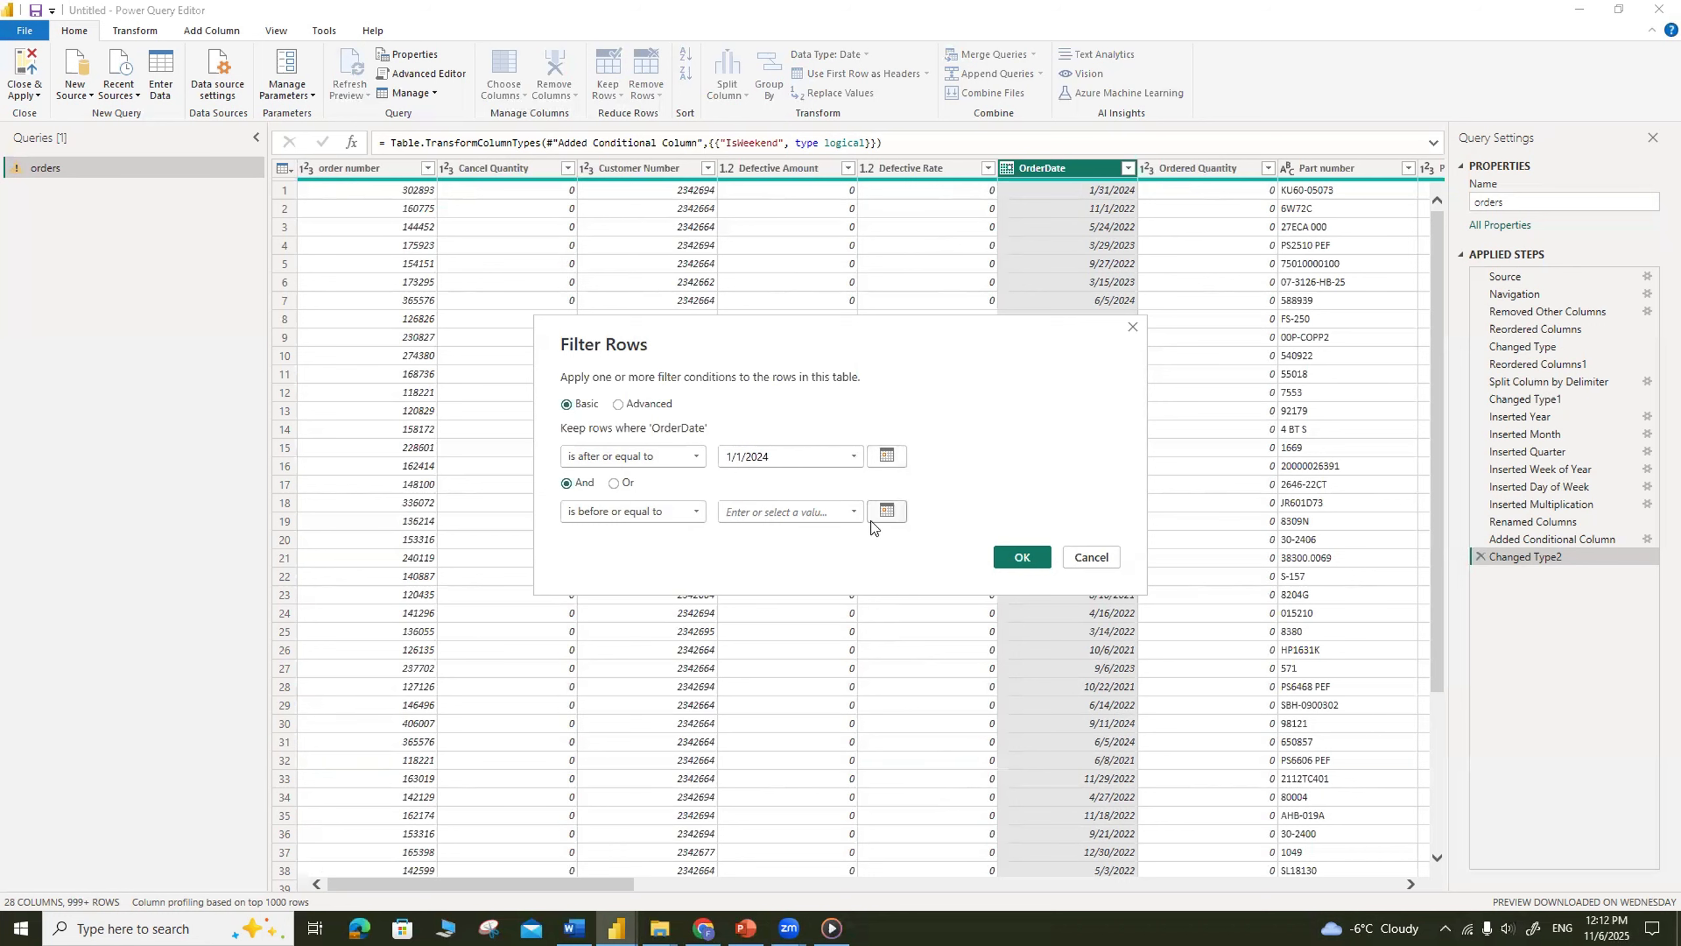
Step: Set the filter's is before or equal to date to 1/1/2025 and apply the row filter
left_click(888, 514)
left_click(869, 577)
left_click(1027, 557)
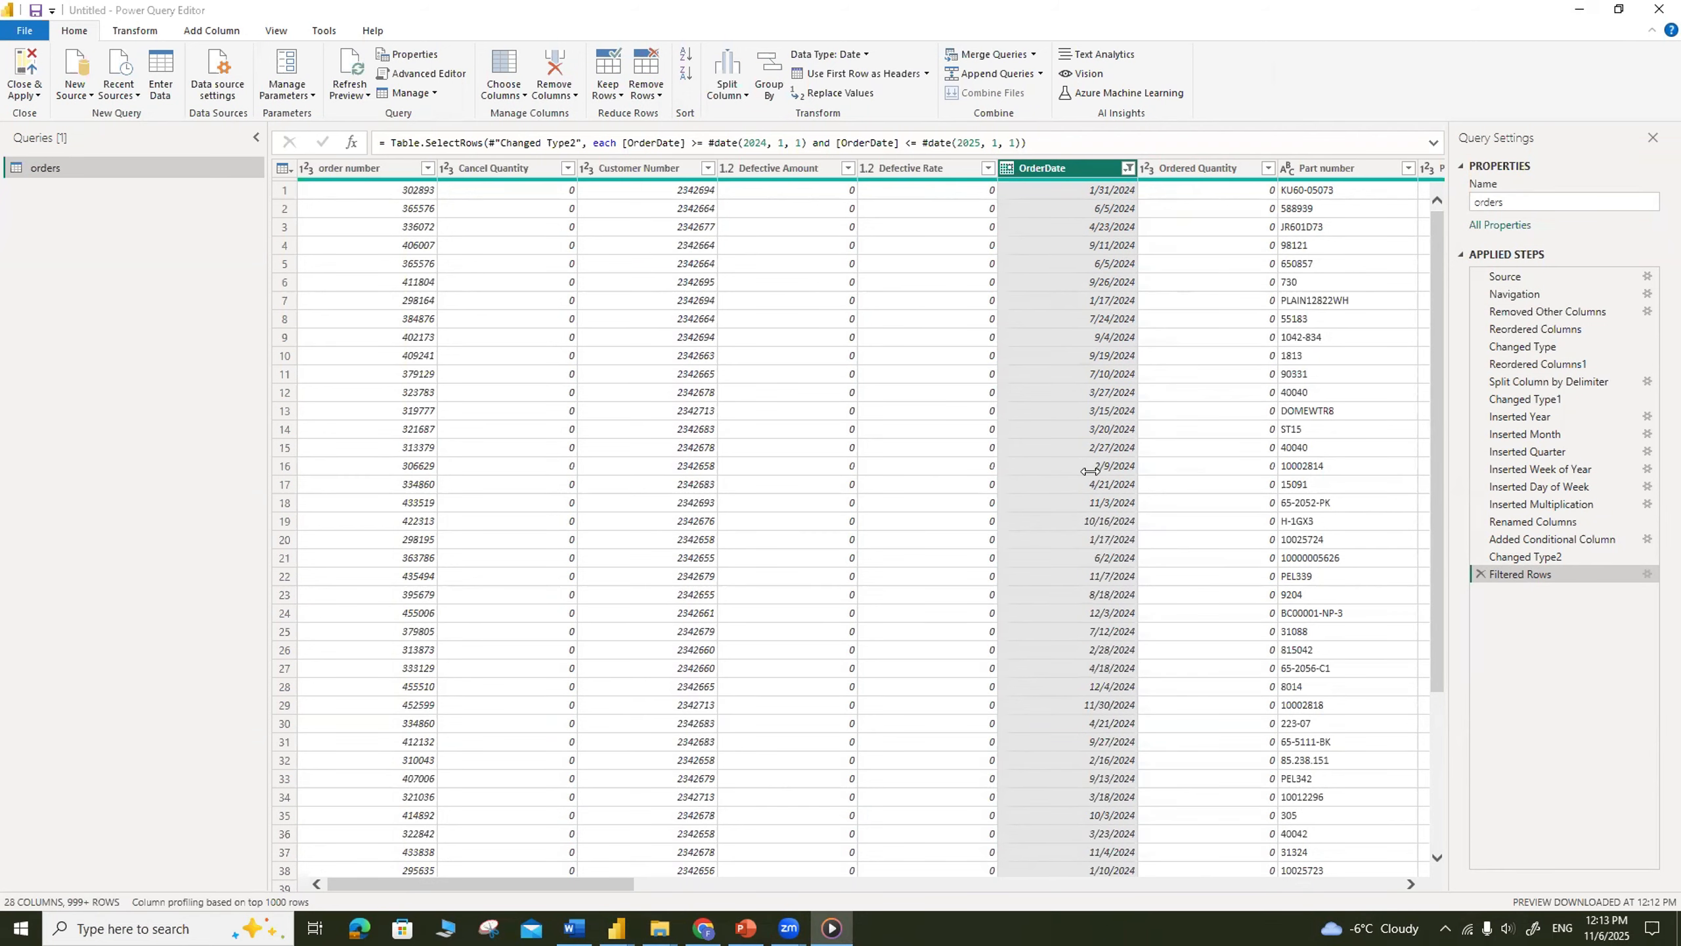
Step: Close the query editor and apply the changes, loading the orders table into the report
left_click(26, 63)
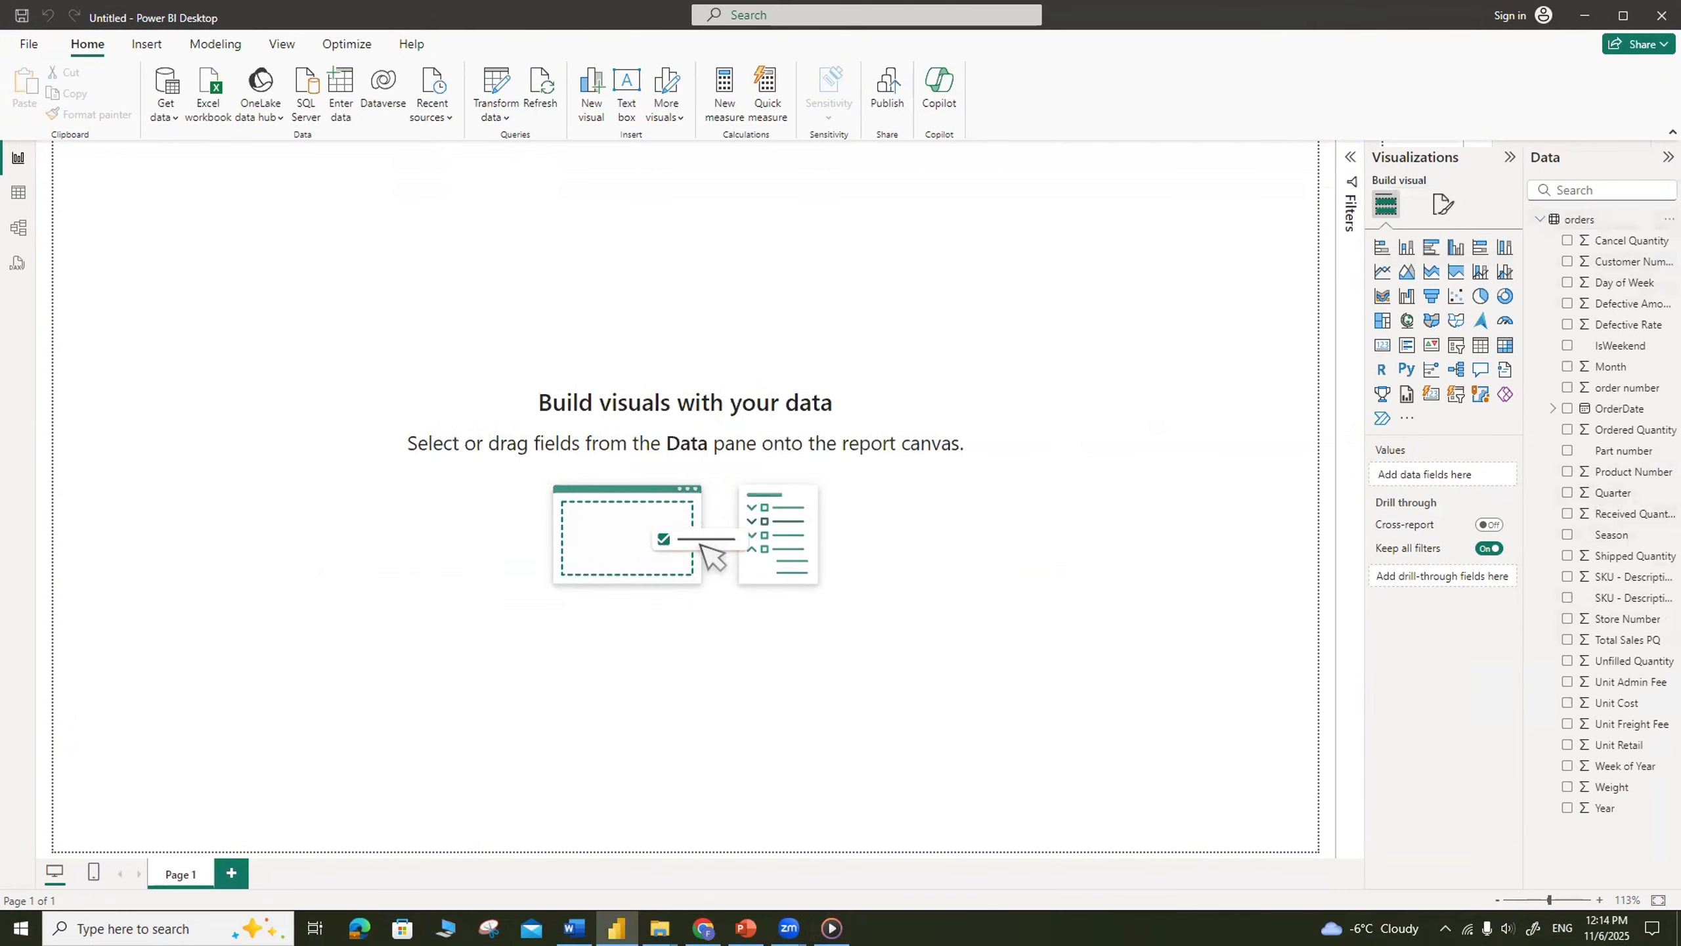
key("alt+Tab")
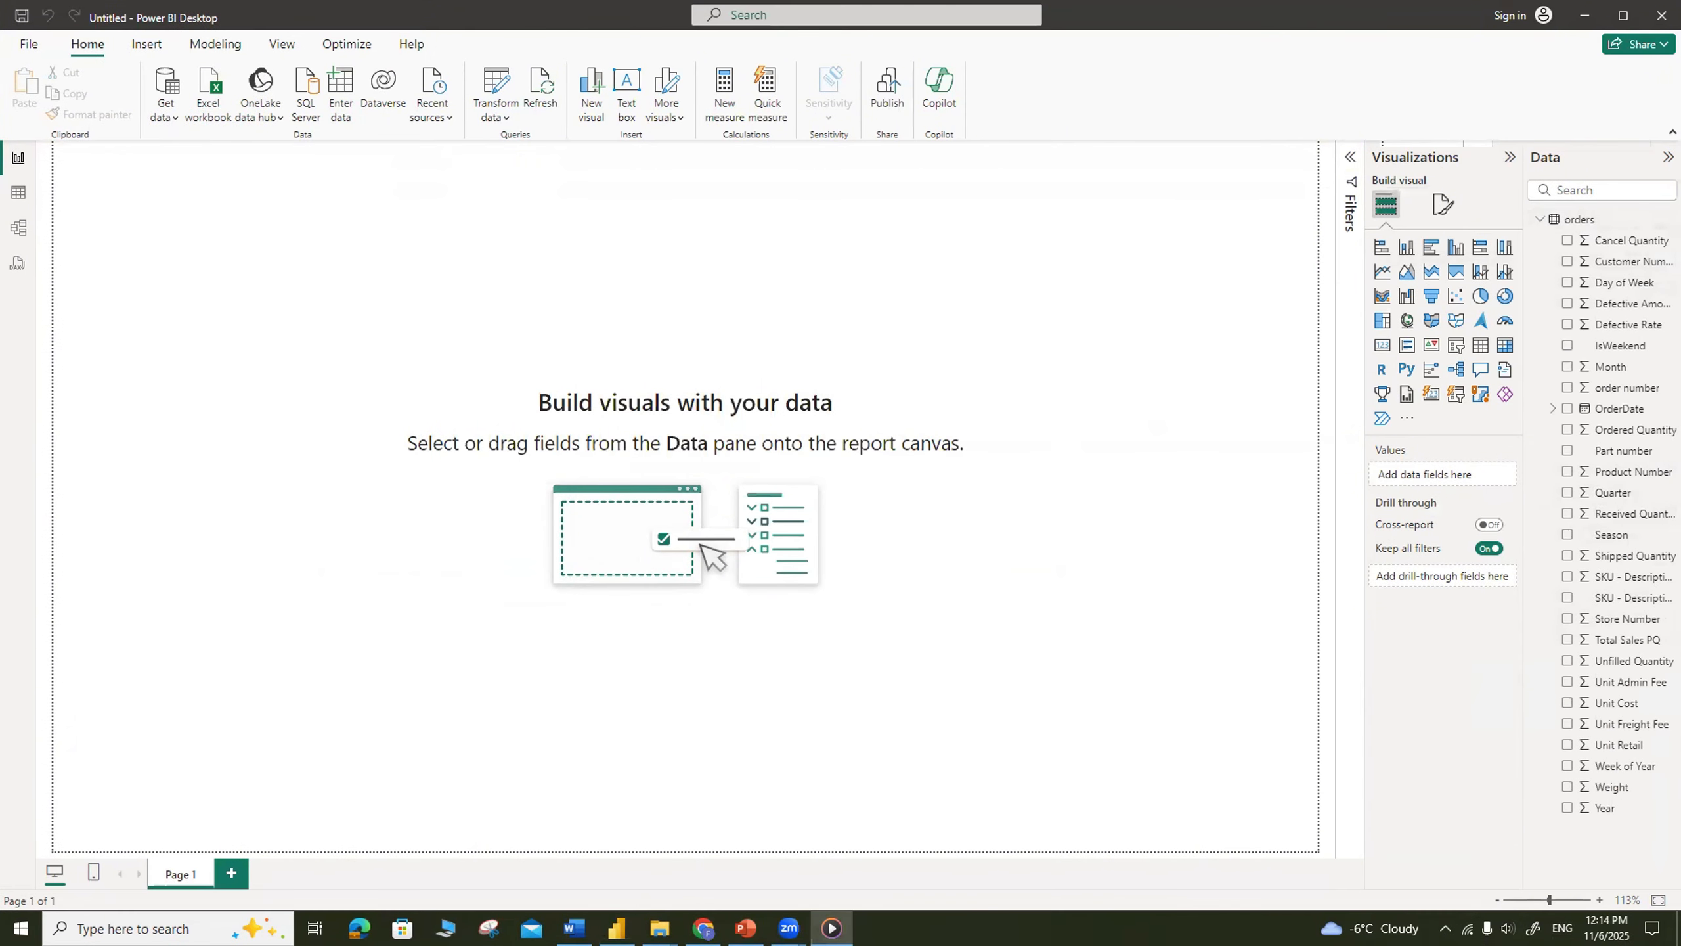